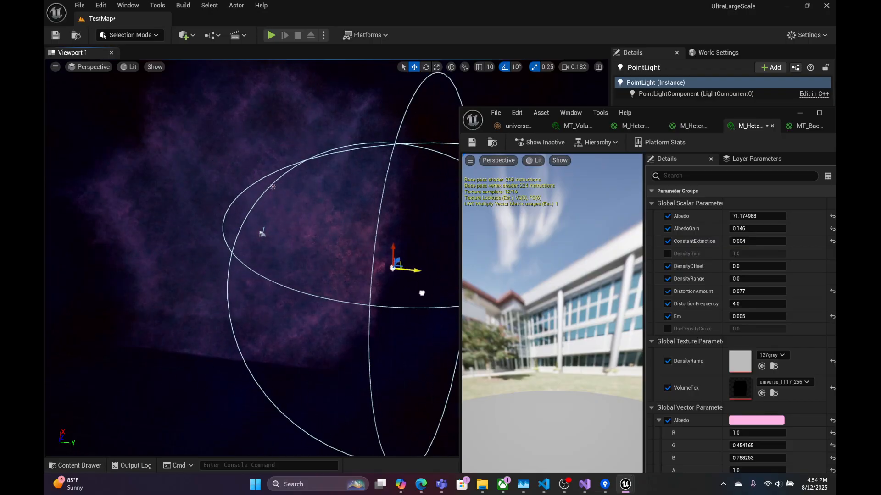
# - Reposition the point light inside the nebula volume so that it illuminates the cloud's interior
pyautogui.moveTo(319, 245); pyautogui.dragTo(257, 213, button='right')
pyautogui.moveTo(236, 207); pyautogui.dragTo(325, 267)
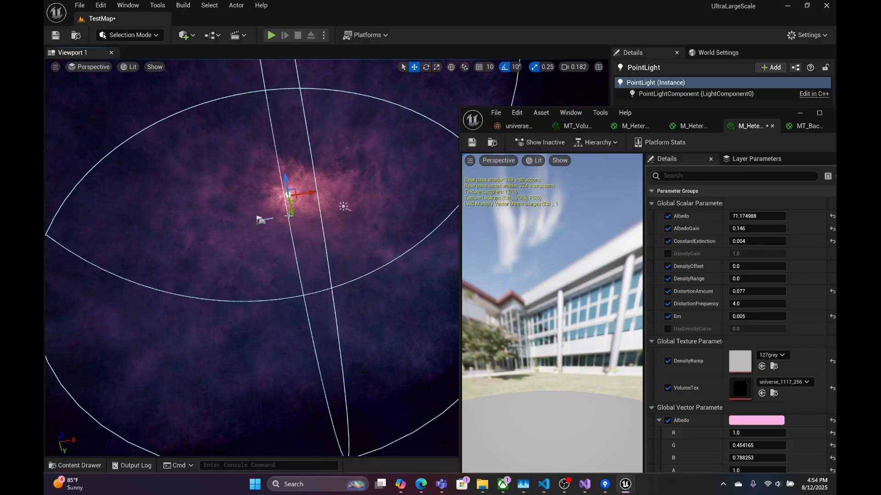
pyautogui.moveTo(292, 213)
pyautogui.mouseDown()
pyautogui.moveTo(306, 312)
pyautogui.moveTo(292, 210)
pyautogui.mouseUp()
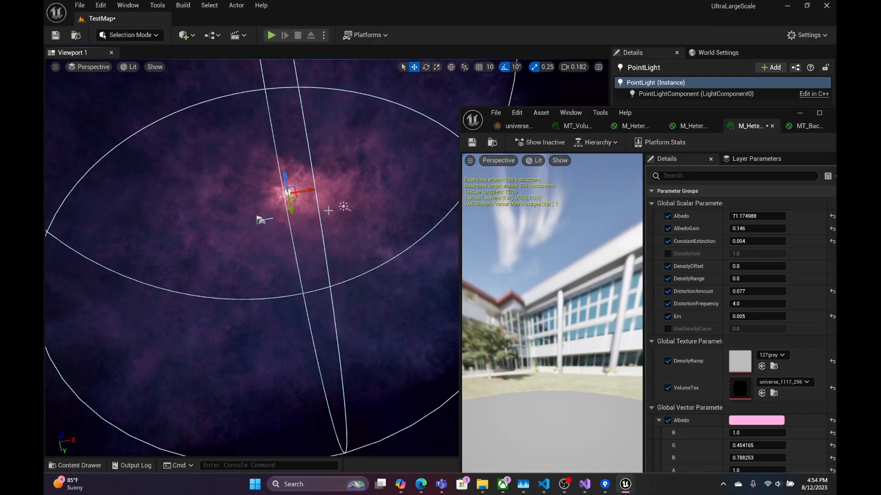
# - Change the nebula material instance's Albedo vector color to a more magenta pink, hex sRGB FFADF3FF
pyautogui.click(758, 421)
pyautogui.moveTo(617, 293)
pyautogui.mouseDown()
pyautogui.moveTo(610, 269)
pyautogui.moveTo(627, 271)
pyautogui.moveTo(611, 286)
pyautogui.mouseUp()
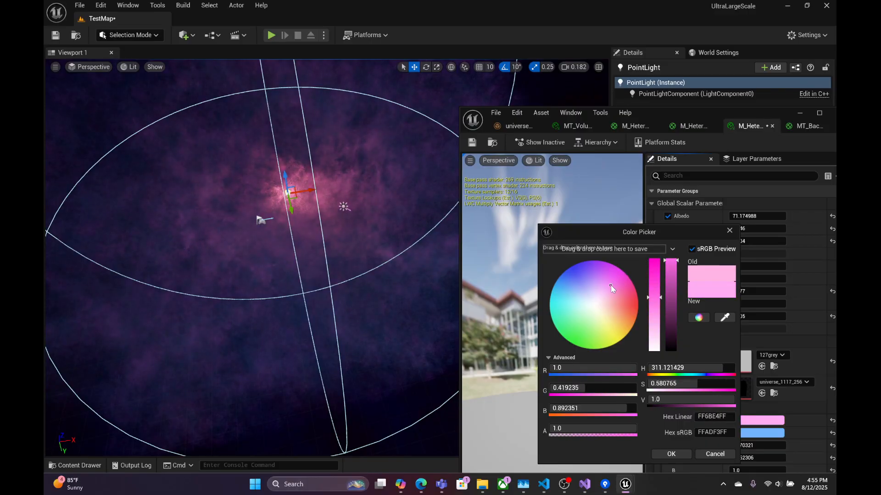
pyautogui.click(671, 454)
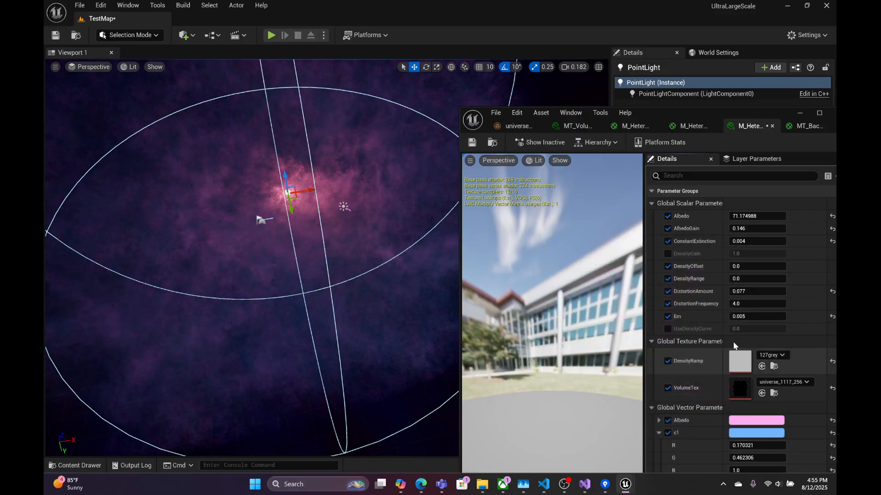
# - Change the point light's color to light green and raise its intensity to 160 cd
pyautogui.click(799, 114)
pyautogui.click(785, 274)
pyautogui.moveTo(659, 308); pyautogui.dragTo(630, 331)
pyautogui.click(720, 454)
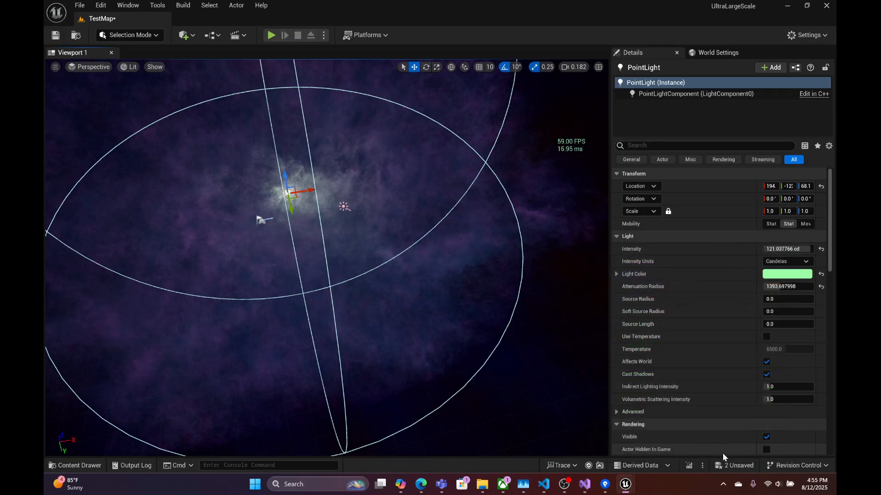
pyautogui.moveTo(803, 250); pyautogui.dragTo(814, 250)
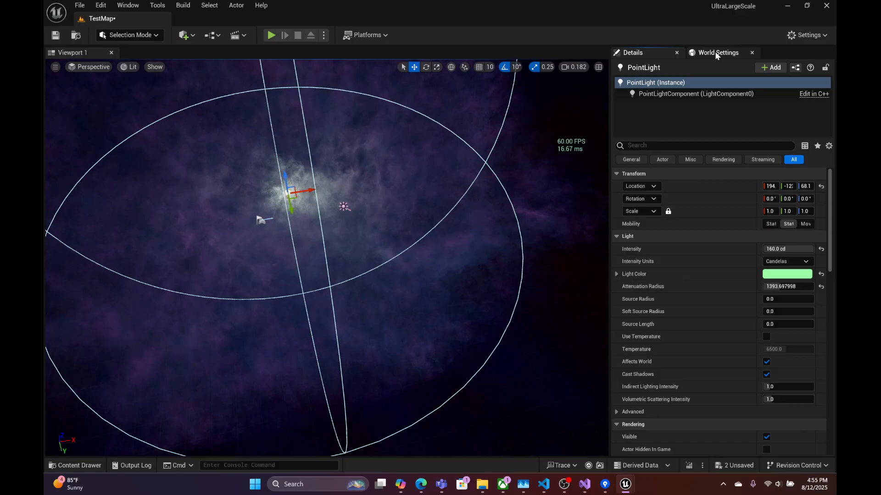
# - In the nebula material instance, raise AlbedoGain to 0.252667 and Em to 0.010333
pyautogui.click(678, 436)
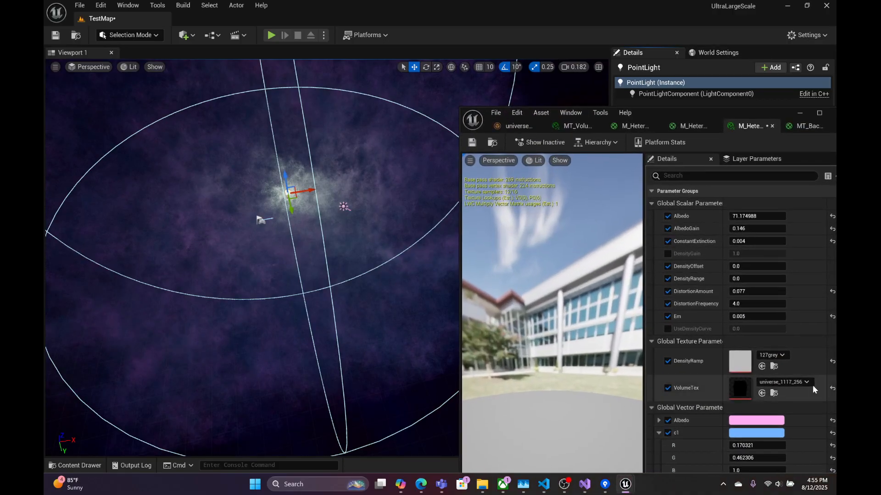
pyautogui.moveTo(757, 229)
pyautogui.mouseDown()
pyautogui.moveTo(794, 228)
pyautogui.moveTo(732, 229)
pyautogui.moveTo(782, 229)
pyautogui.moveTo(774, 228)
pyautogui.mouseUp()
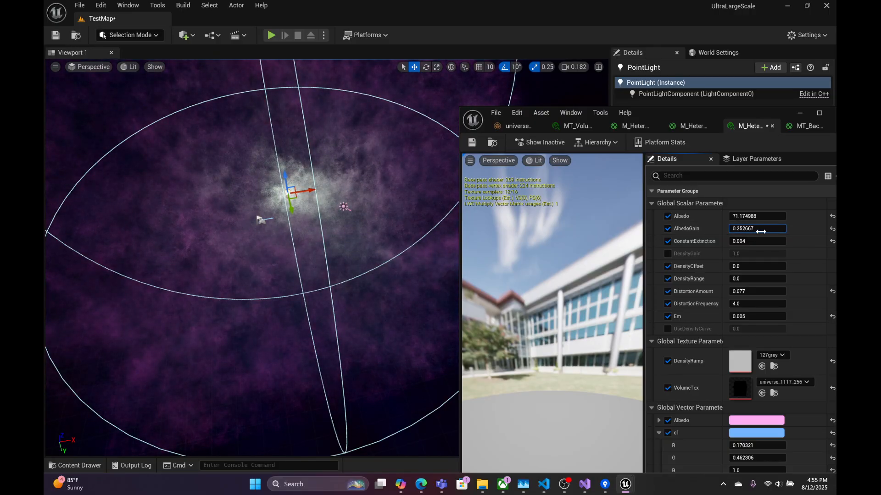
pyautogui.scroll(-1, 775, 304)
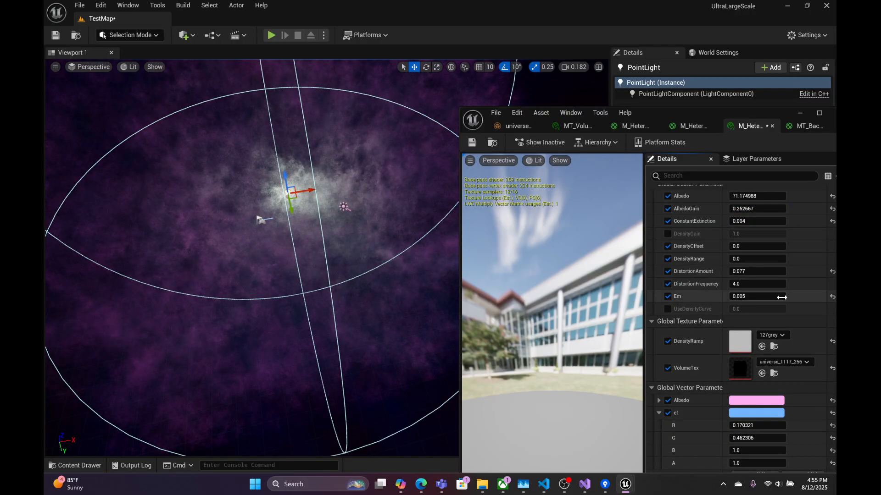
pyautogui.moveTo(774, 297)
pyautogui.mouseDown()
pyautogui.moveTo(793, 297)
pyautogui.moveTo(782, 296)
pyautogui.mouseUp()
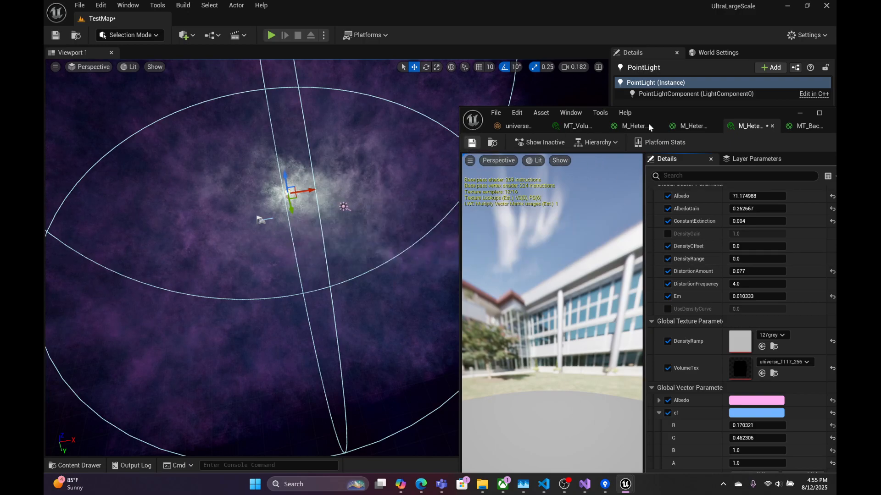
# - Maximize the material instance editor window and open the project content browser to look through its folder tree
pyautogui.moveTo(748, 111); pyautogui.dragTo(505, 65)
pyautogui.click(571, 67)
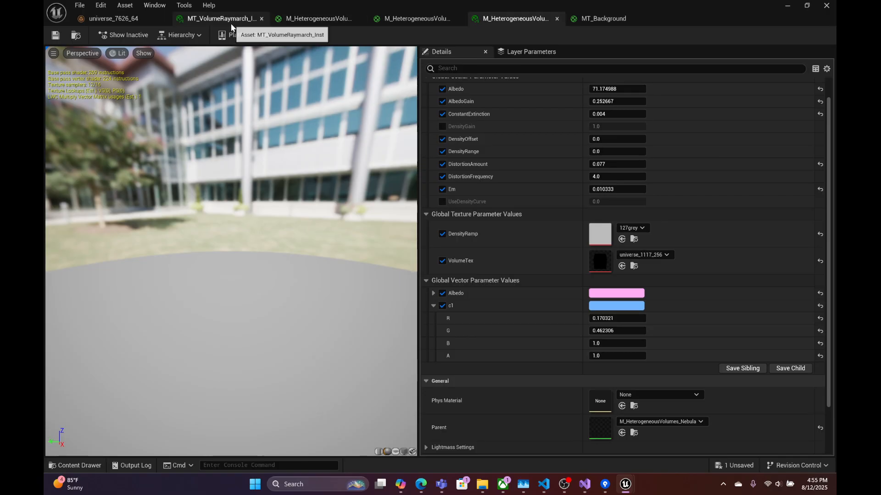
pyautogui.click(77, 465)
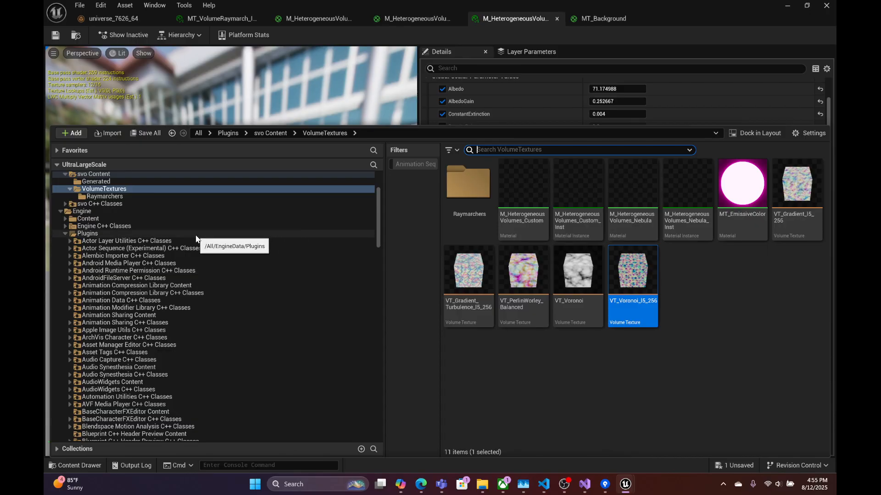
pyautogui.scroll(-5, 285, 259)
pyautogui.scroll(9, 280, 251)
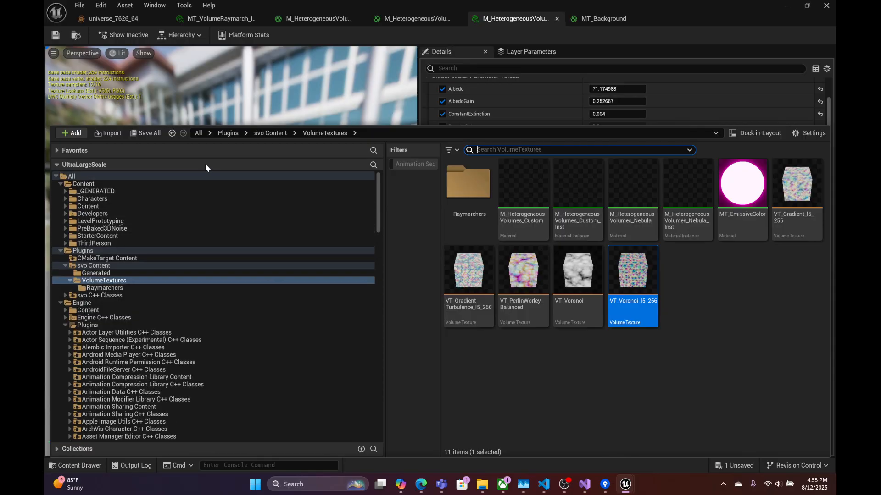
pyautogui.click(375, 166)
pyautogui.write('heteroge')
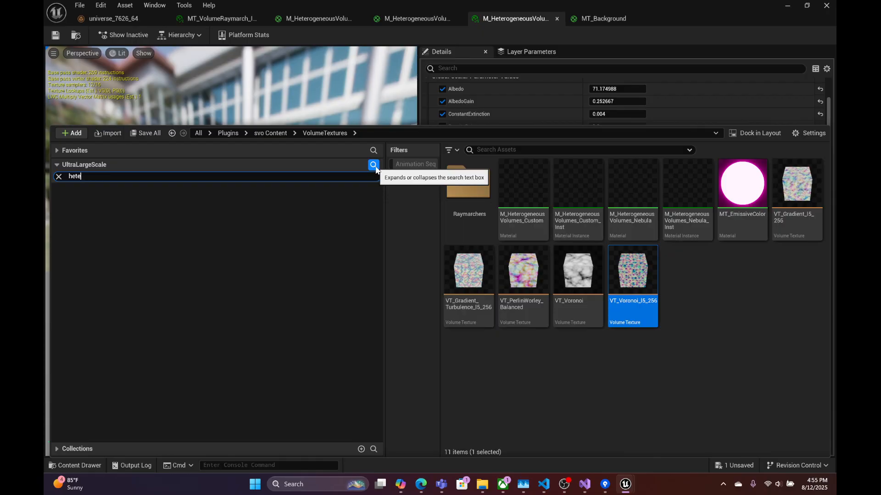
pyautogui.click(59, 177)
# - Search the assets in the All root folder for "hetero"
pyautogui.click(69, 188)
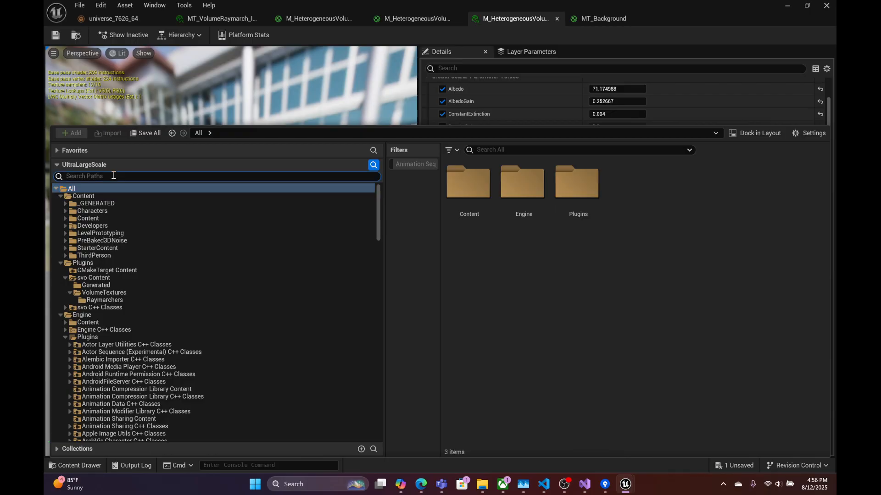
pyautogui.click(114, 176)
pyautogui.write('heterog')
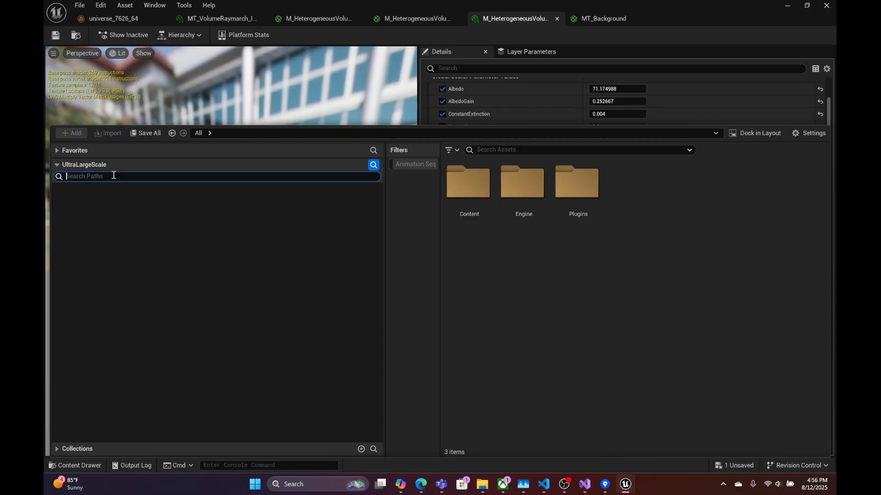
pyautogui.press('BackSpace')
pyautogui.click(542, 152)
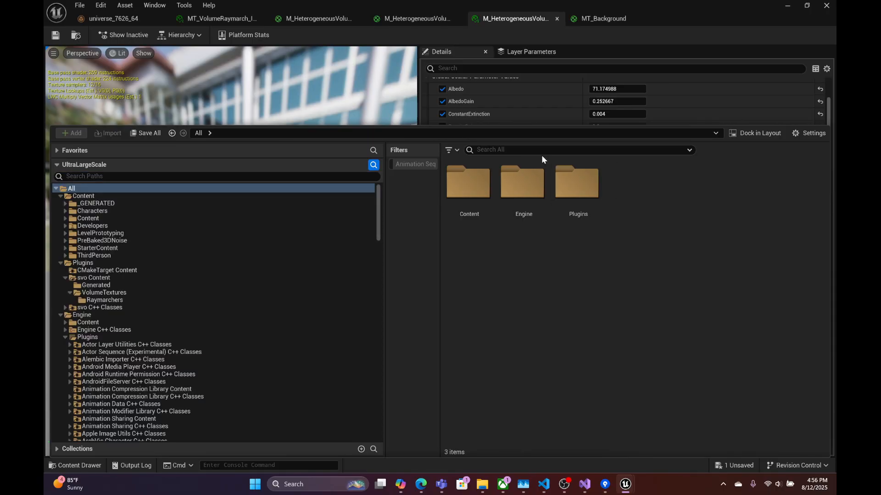
pyautogui.write('hetero')
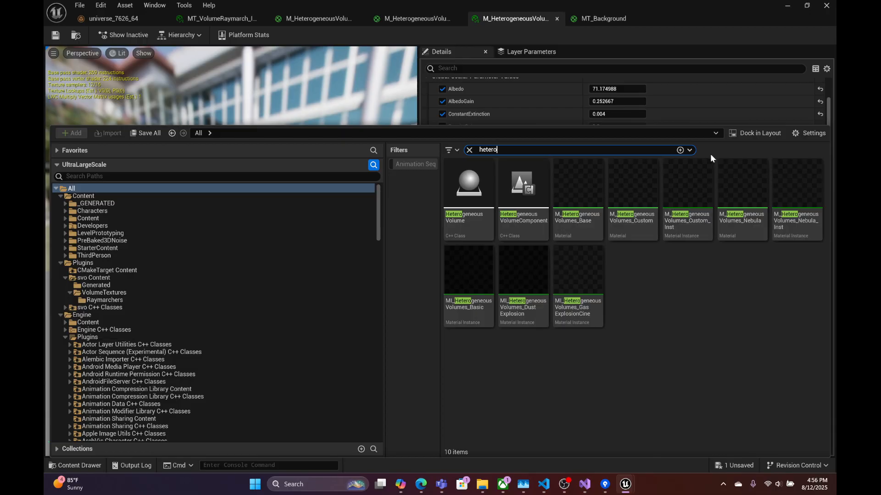
# - Examine the HeterogeneousVolume classes and the M_HeterogeneousVolumes_Base and M_HeterogeneousVolumes_Custom materials among the matching assets
pyautogui.click(664, 281)
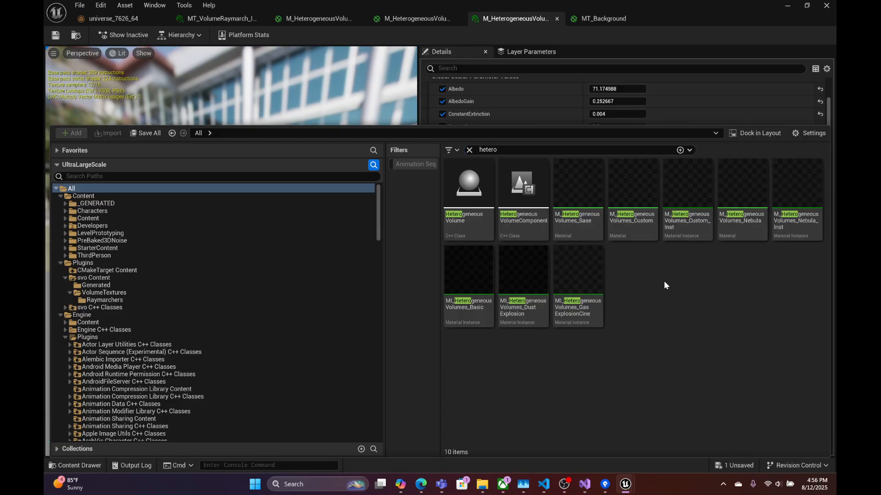
pyautogui.moveTo(599, 161)
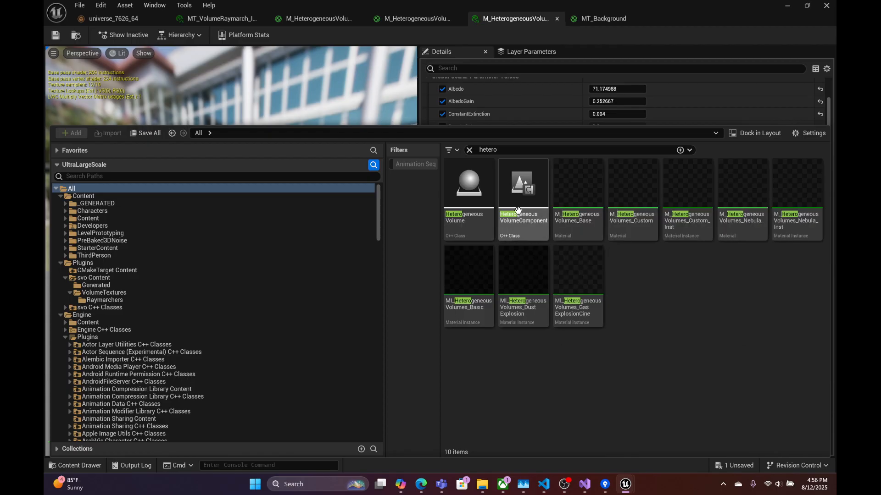
pyautogui.click(476, 207)
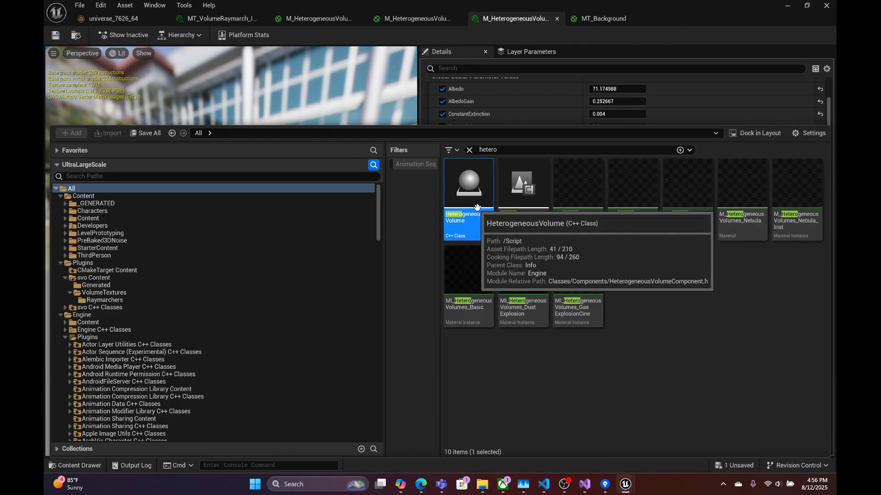
pyautogui.click(532, 195)
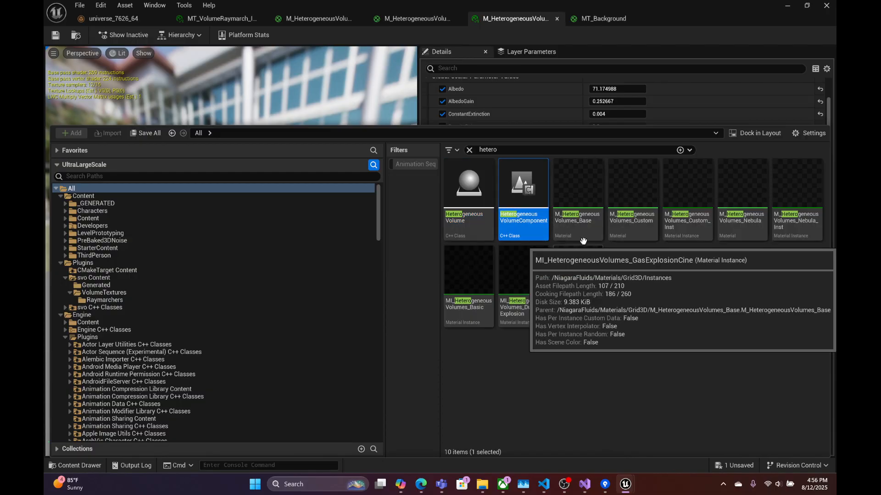
pyautogui.click(591, 200)
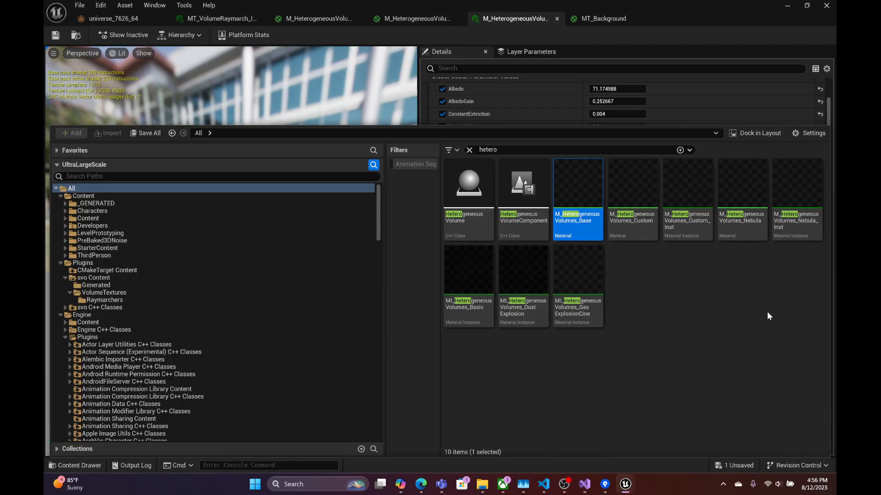
pyautogui.click(523, 190)
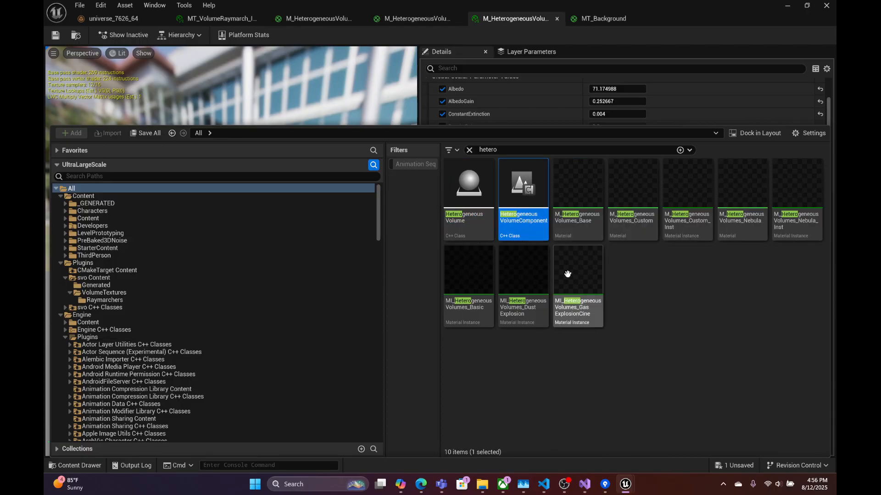
pyautogui.moveTo(584, 199)
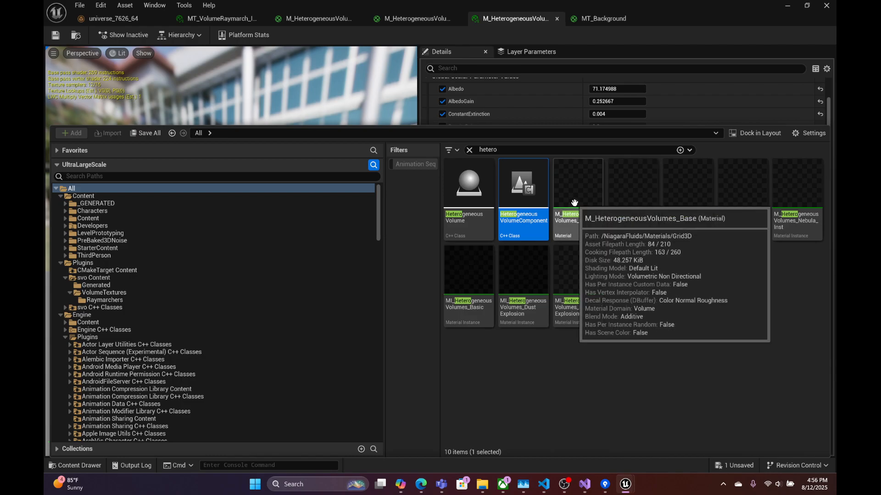
pyautogui.moveTo(642, 230)
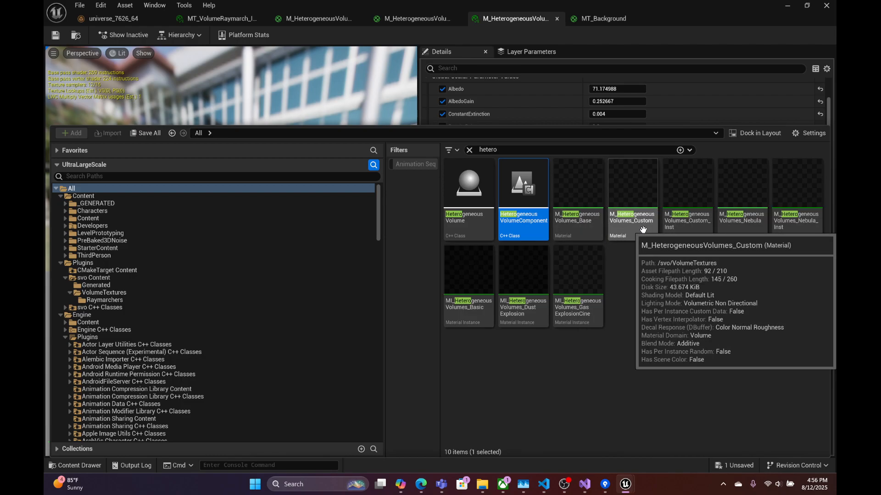
# - Open the M_HeterogeneousVolumes_Base material and examine the voxel-space conversion nodes and VolumeTex in its Volume Sampling section
pyautogui.doubleClick(580, 203)
pyautogui.scroll(-5, 582, 202)
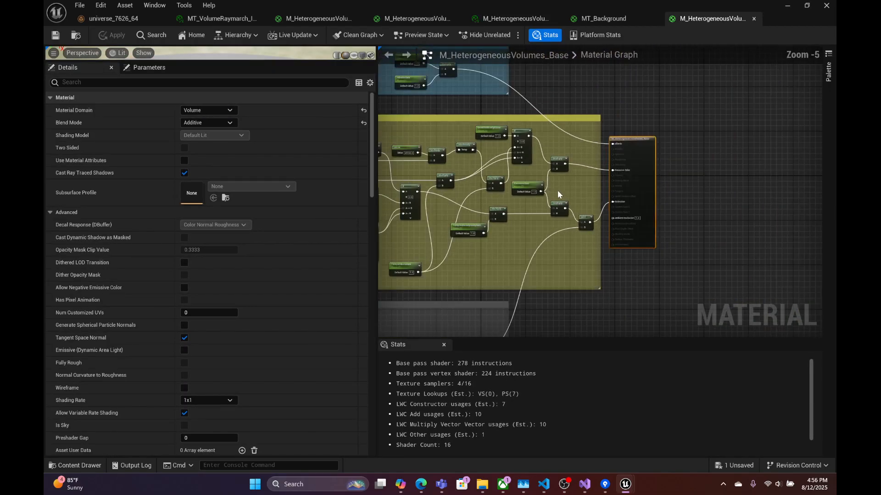
pyautogui.moveTo(582, 108); pyautogui.dragTo(821, 96, button='right')
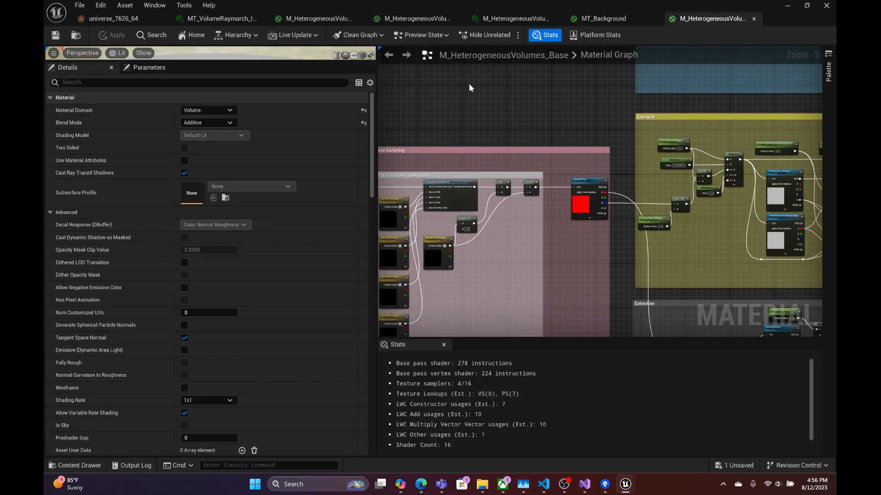
pyautogui.moveTo(465, 85); pyautogui.dragTo(657, 51, button='right')
pyautogui.scroll(3, 594, 105)
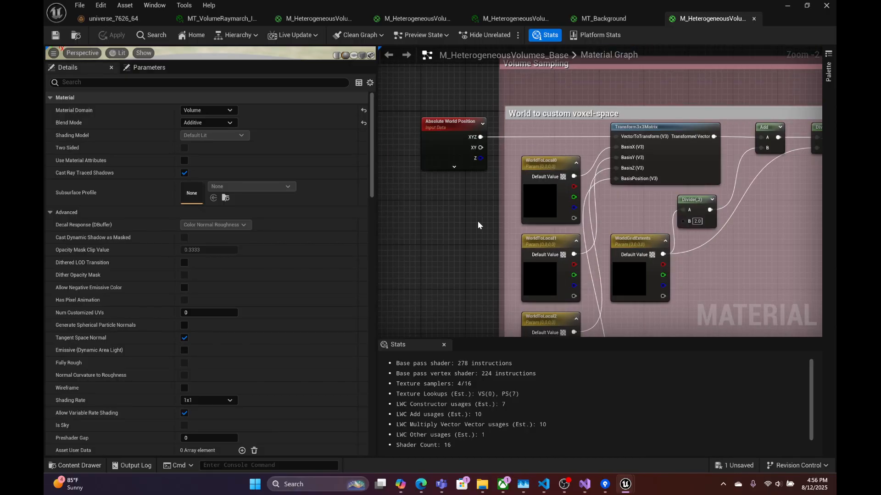
pyautogui.moveTo(478, 222); pyautogui.dragTo(403, 167, button='right')
pyautogui.moveTo(823, 248); pyautogui.dragTo(656, 272, button='right')
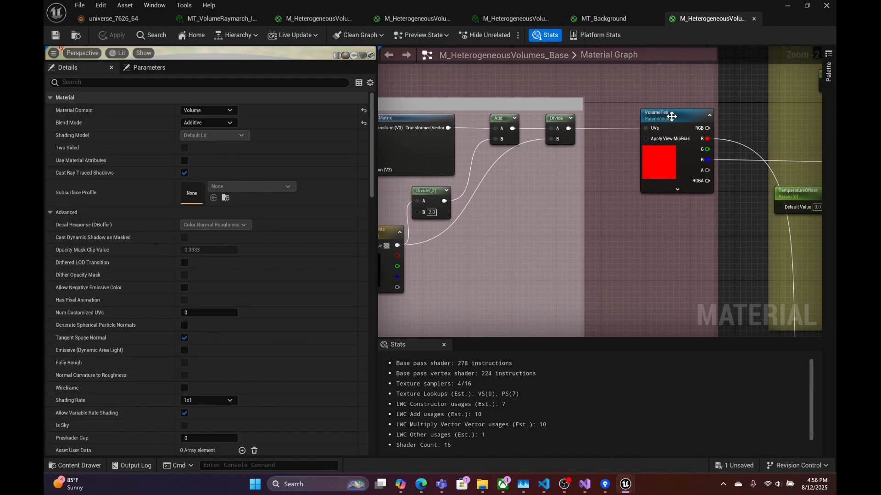
pyautogui.moveTo(598, 283); pyautogui.dragTo(845, 69, button='right')
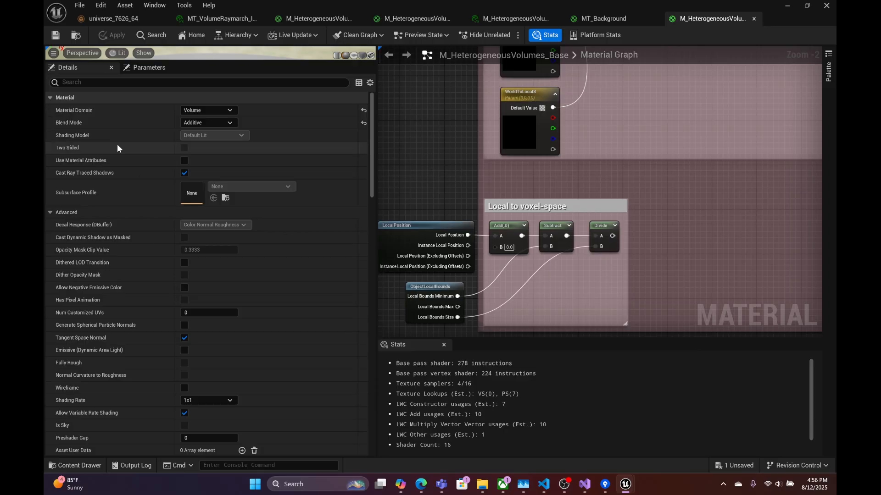
# - Examine how the VolumeTex channel outputs connect to the yellow-framed section and the Extinction section of the graph
pyautogui.scroll(-4, 455, 124)
pyautogui.moveTo(656, 219); pyautogui.dragTo(585, 337, button='right')
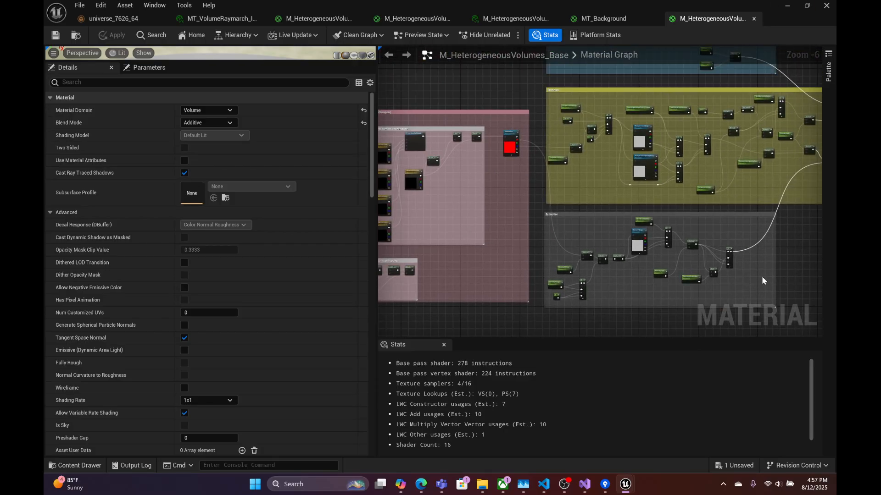
pyautogui.scroll(5, 499, 164)
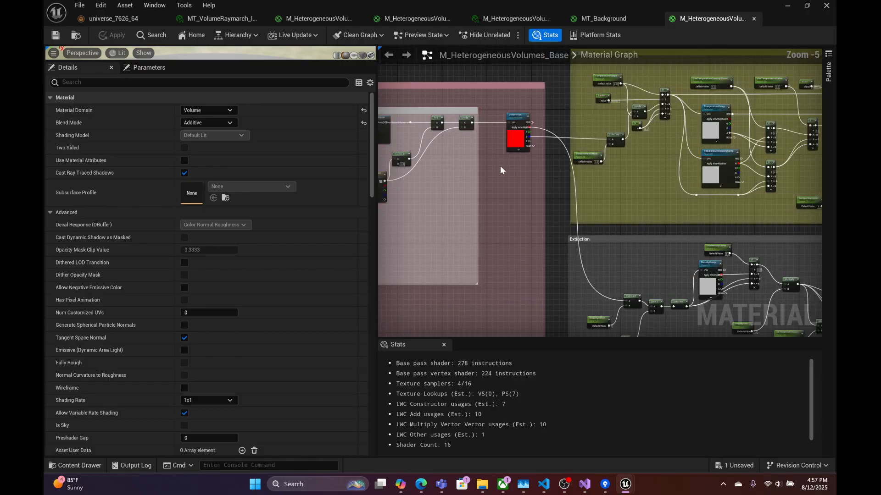
pyautogui.moveTo(676, 219); pyautogui.dragTo(612, 302, button='right')
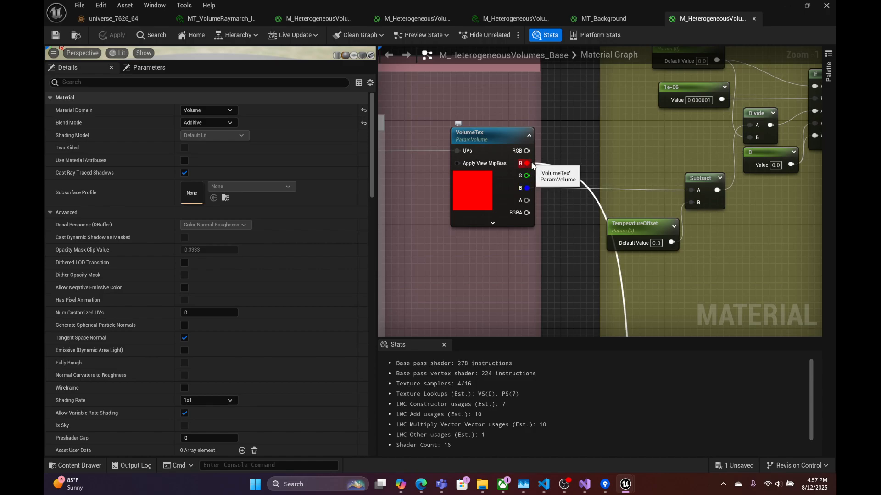
pyautogui.moveTo(582, 257); pyautogui.dragTo(615, 210, button='right')
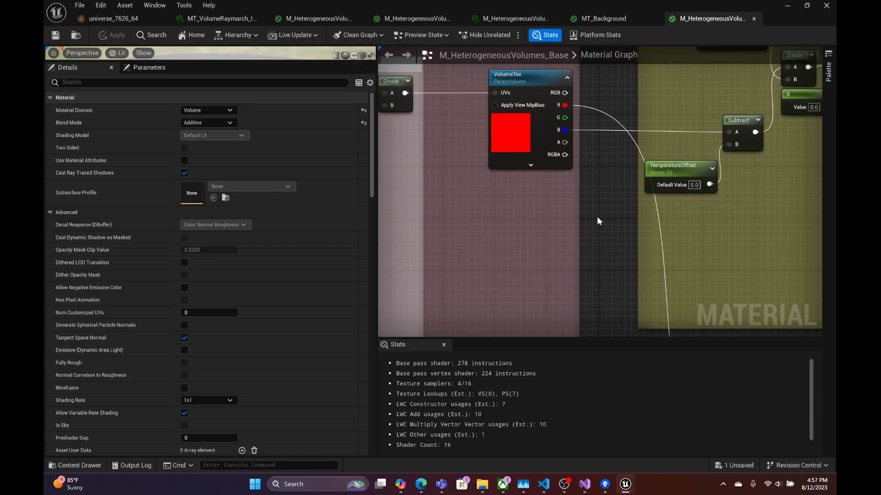
# - Open the M_HeterogeneousVolumes_Custom material and examine the nodes in its Volume Sampling section
pyautogui.click(84, 466)
pyautogui.doubleClick(625, 274)
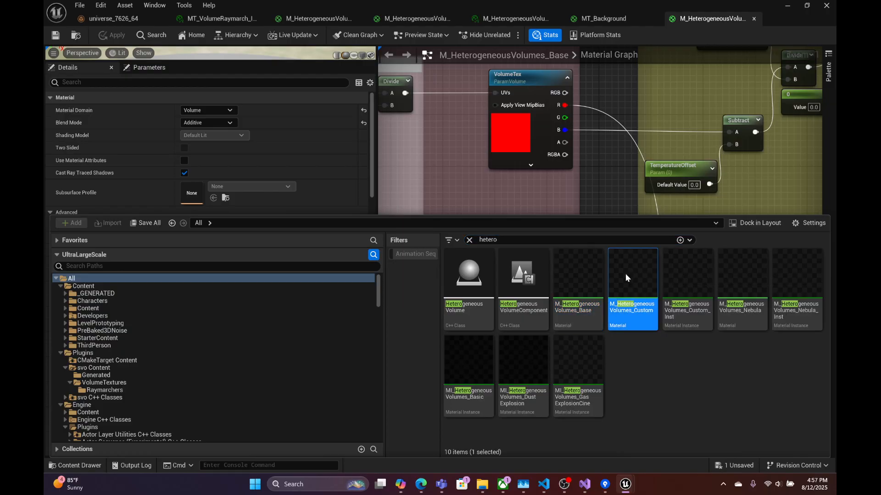
pyautogui.moveTo(625, 273); pyautogui.dragTo(875, 237, button='right')
pyautogui.scroll(-3, 524, 202)
pyautogui.moveTo(416, 221); pyautogui.dragTo(507, 228, button='right')
pyautogui.scroll(5, 579, 193)
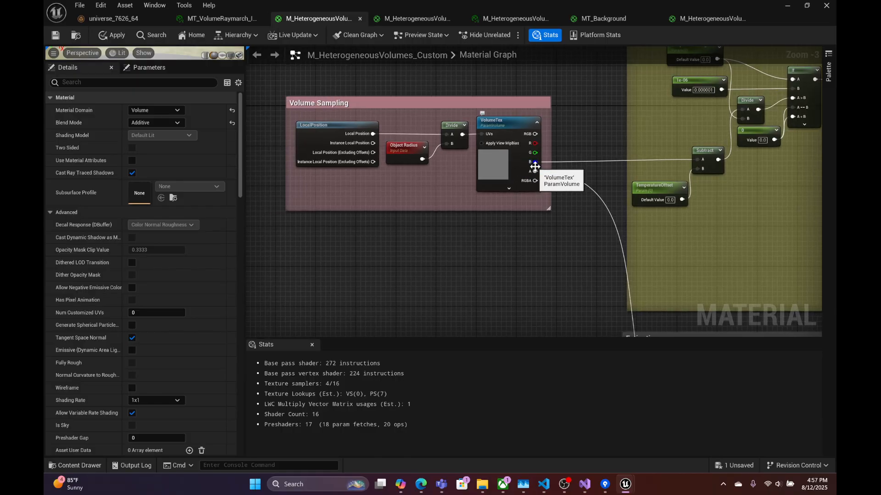
# - Trace the VolumeTex output connections from the Volume Sampling section to the Extinction section of the custom material
pyautogui.moveTo(544, 297); pyautogui.dragTo(594, 284, button='right')
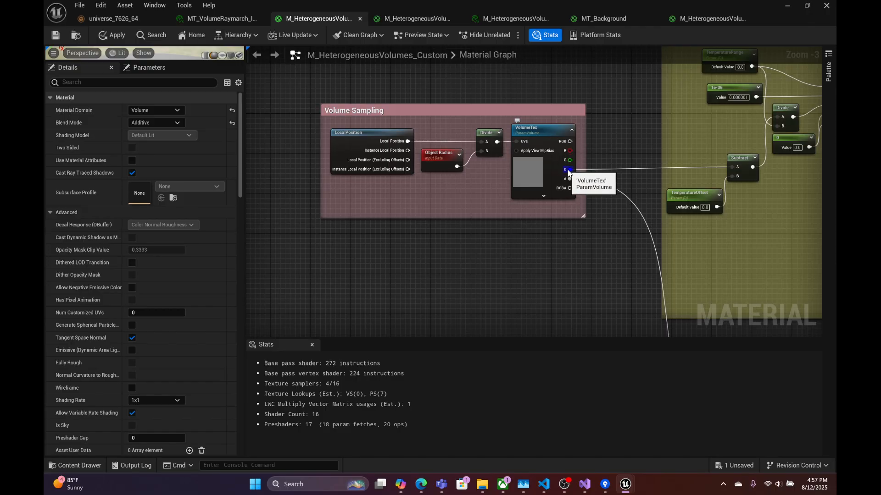
pyautogui.moveTo(650, 276); pyautogui.dragTo(510, 198, button='right')
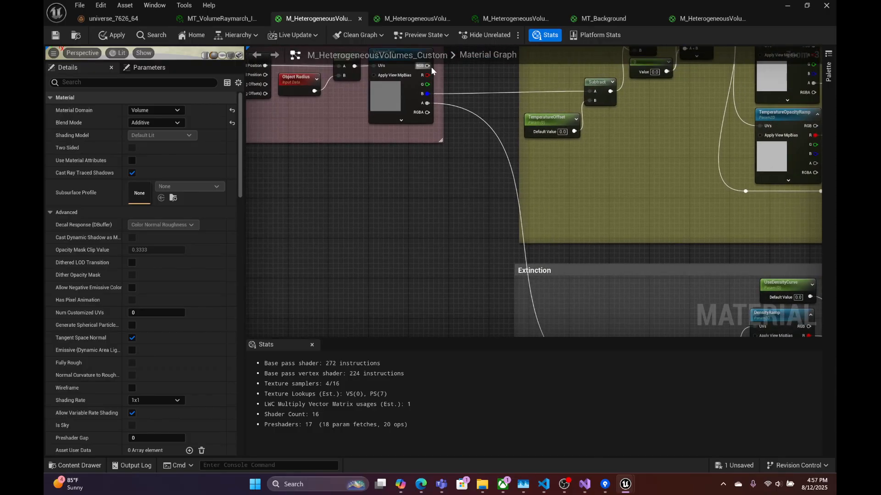
pyautogui.moveTo(420, 85); pyautogui.dragTo(610, 245, button='right')
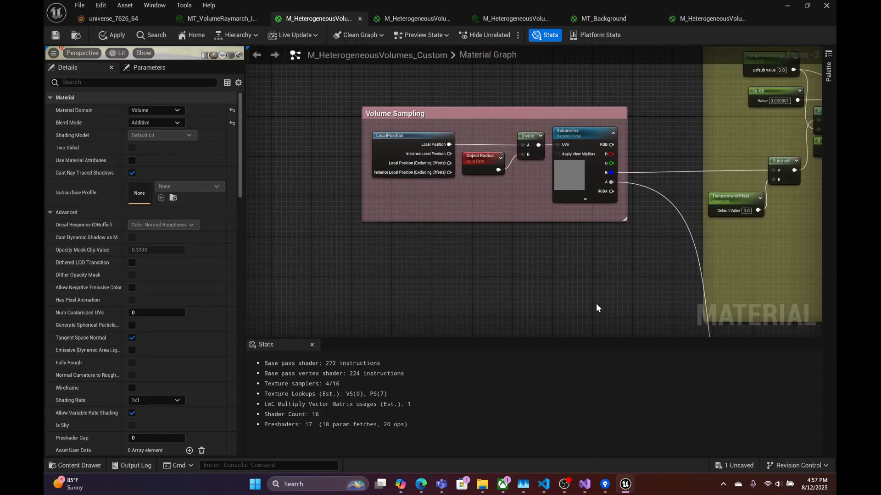
pyautogui.moveTo(596, 304); pyautogui.dragTo(555, 269, button='right')
pyautogui.moveTo(580, 133); pyautogui.dragTo(567, 77, button='right')
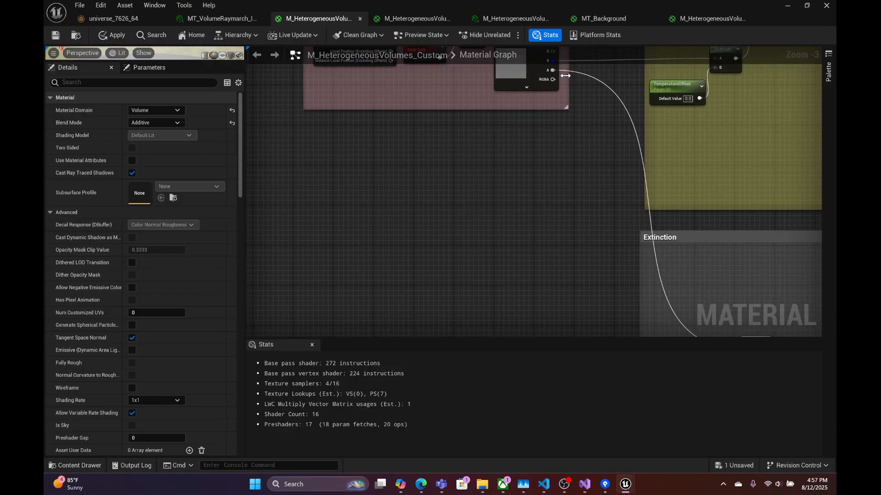
pyautogui.moveTo(733, 337); pyautogui.dragTo(437, 85, button='right')
pyautogui.moveTo(522, 125); pyautogui.dragTo(698, 337, button='right')
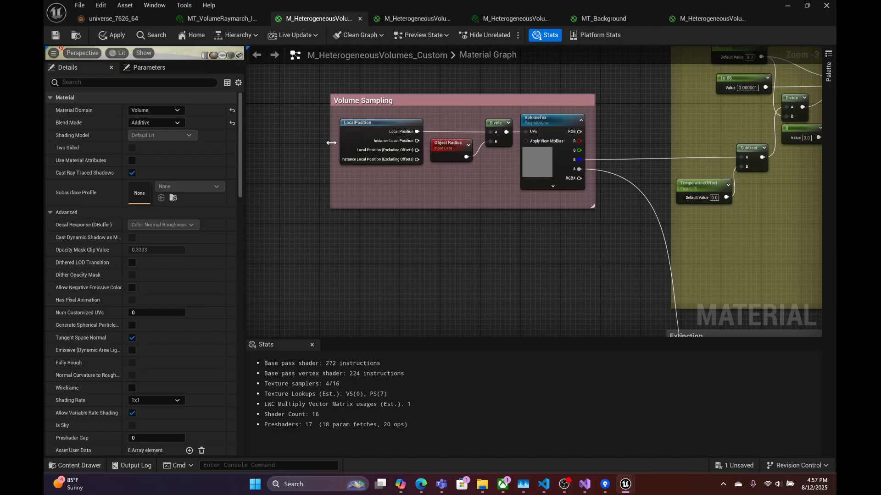
# - Select the VolumeTex node and examine its texture settings and the LocalPosition, Object Radius and Divide nodes feeding its UVs
pyautogui.moveTo(335, 106); pyautogui.dragTo(568, 205)
pyautogui.click(543, 236)
pyautogui.click(559, 115)
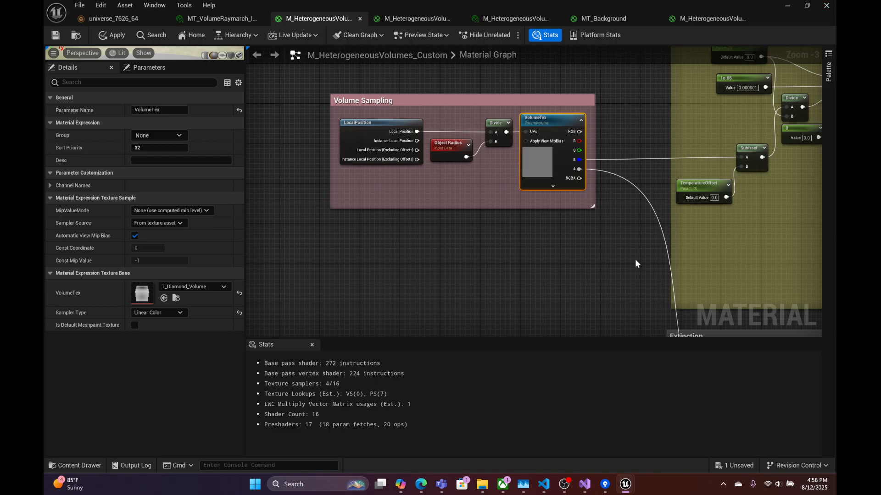
pyautogui.moveTo(636, 261); pyautogui.dragTo(504, 237, button='right')
pyautogui.scroll(-2, 489, 217)
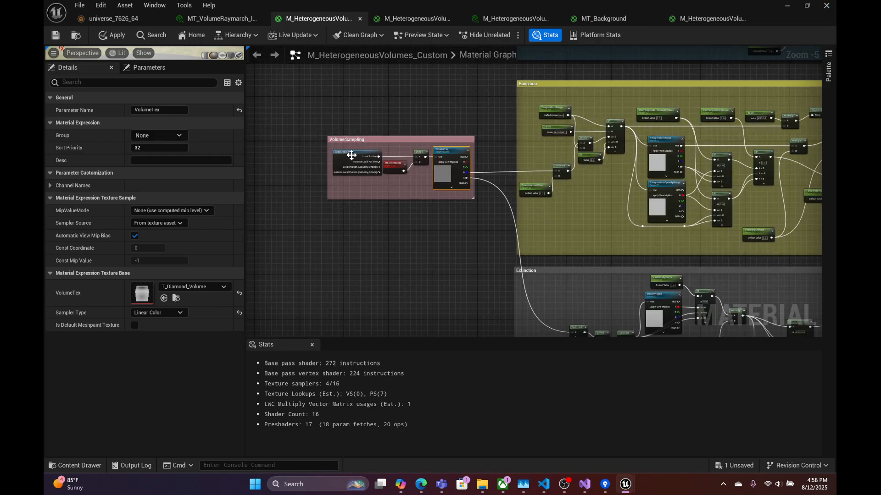
pyautogui.scroll(3, 330, 121)
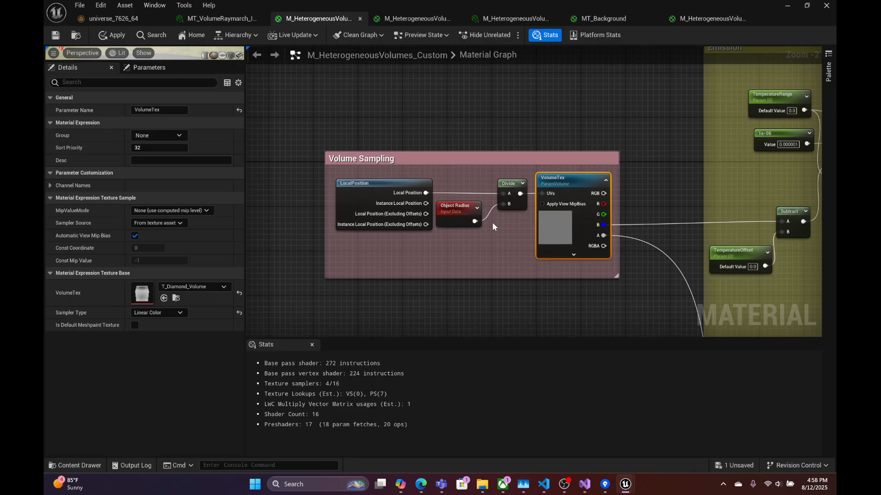
pyautogui.moveTo(482, 311); pyautogui.dragTo(537, 266, button='right')
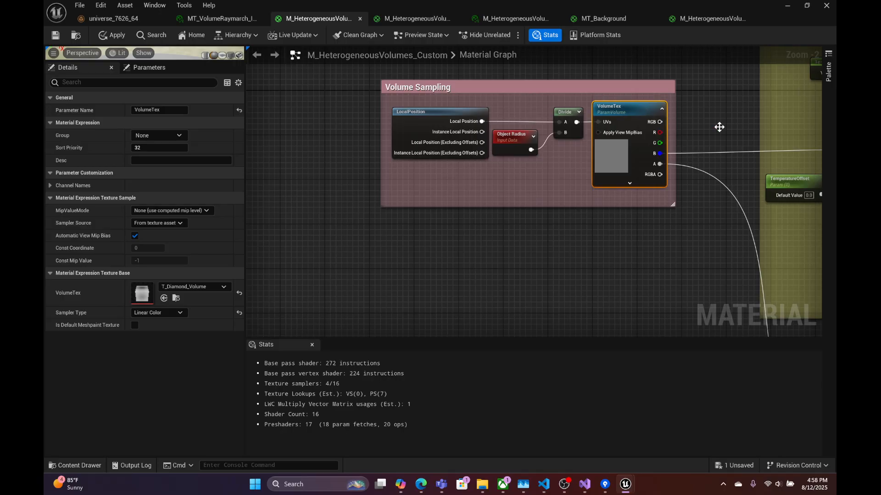
# - Examine how the VolumeTex blue and alpha outputs feed the Subtract nodes of the Emission and Extinction sections
pyautogui.moveTo(627, 253); pyautogui.dragTo(438, 246, button='right')
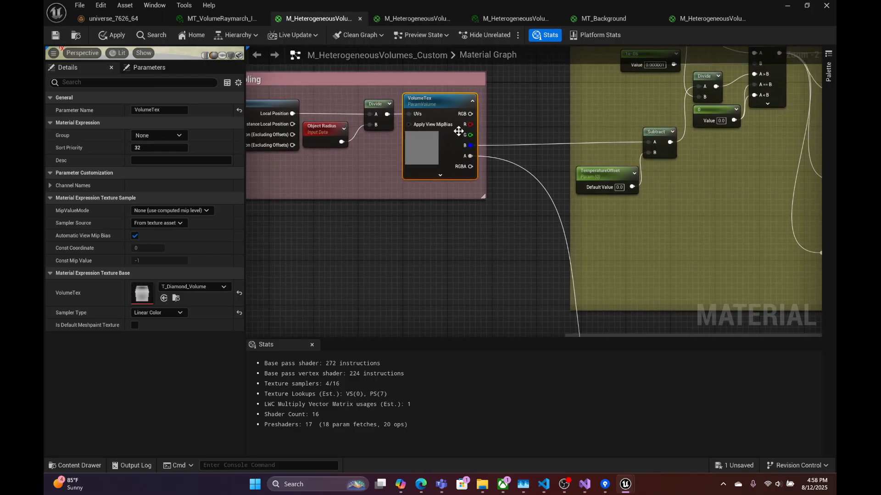
pyautogui.moveTo(516, 266); pyautogui.dragTo(446, 54, button='right')
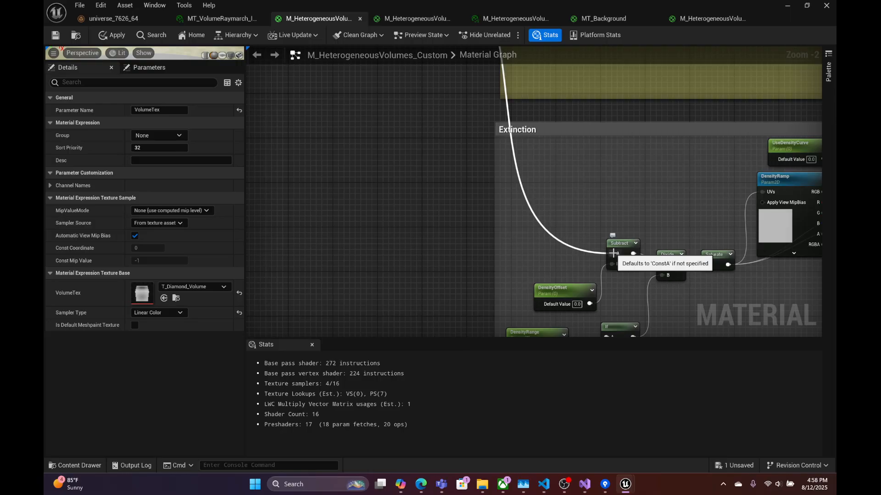
pyautogui.moveTo(472, 112); pyautogui.dragTo(414, 302, button='right')
pyautogui.moveTo(404, 227); pyautogui.dragTo(451, 298, button='right')
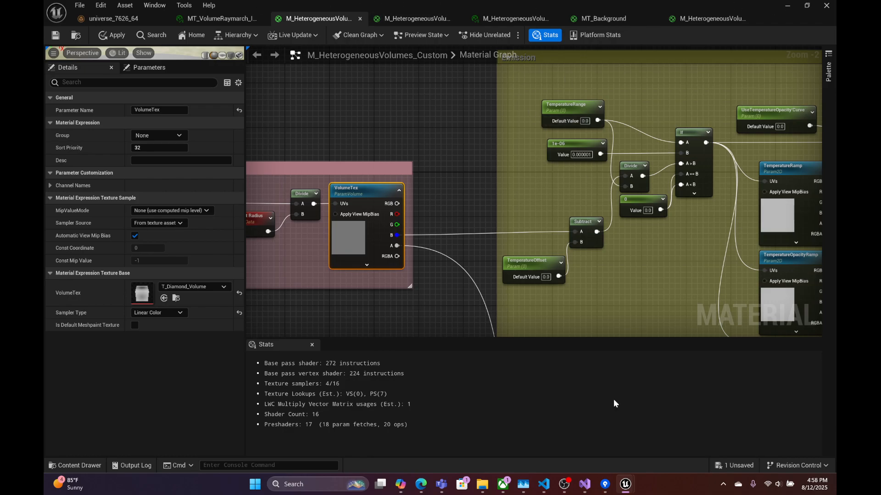
pyautogui.scroll(-3, 412, 193)
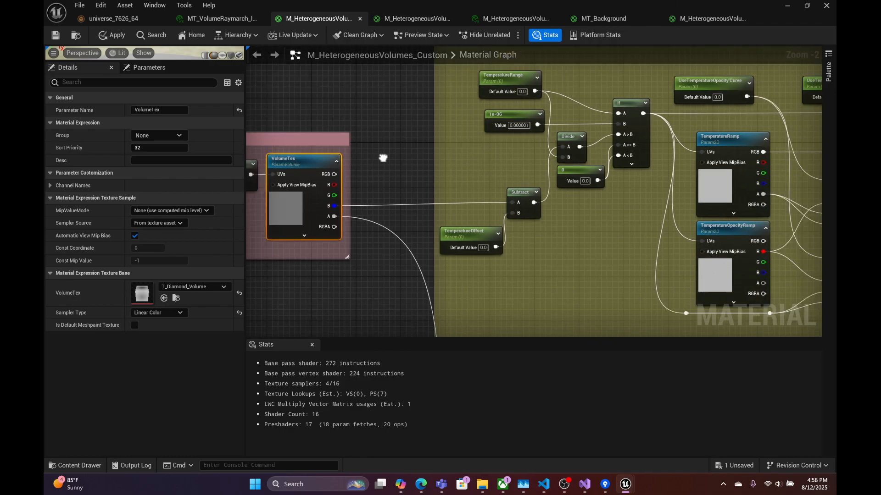
pyautogui.moveTo(820, 172); pyautogui.dragTo(797, 136, button='right')
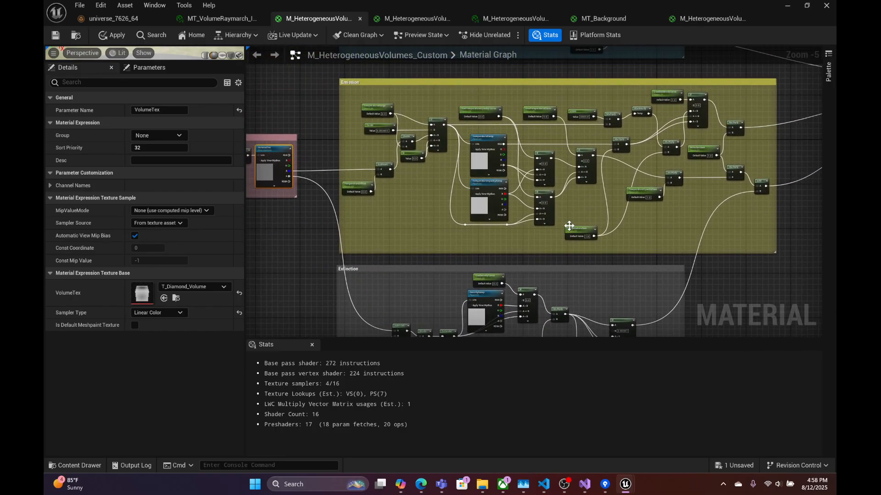
# - Switch to the M_HeterogeneousVolumes_Nebula graph and move the Multiply node near the color parameters further down
pyautogui.click(403, 20)
pyautogui.scroll(-2, 506, 164)
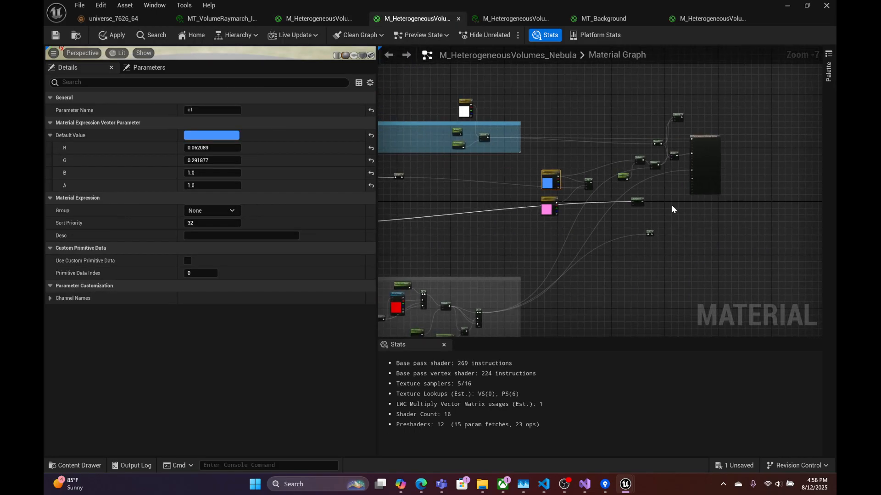
pyautogui.scroll(3, 672, 206)
pyautogui.moveTo(597, 197); pyautogui.dragTo(637, 281)
# - Examine the LocalPosition, Object Radius, Divide and Add nodes at the start of the nebula's Volume Sampling section
pyautogui.moveTo(684, 294); pyautogui.dragTo(707, 236, button='right')
pyautogui.moveTo(666, 153); pyautogui.dragTo(821, 188, button='right')
pyautogui.moveTo(531, 229); pyautogui.dragTo(722, 235, button='right')
pyautogui.scroll(-4, 656, 203)
pyautogui.moveTo(559, 213); pyautogui.dragTo(677, 220, button='right')
pyautogui.scroll(4, 645, 205)
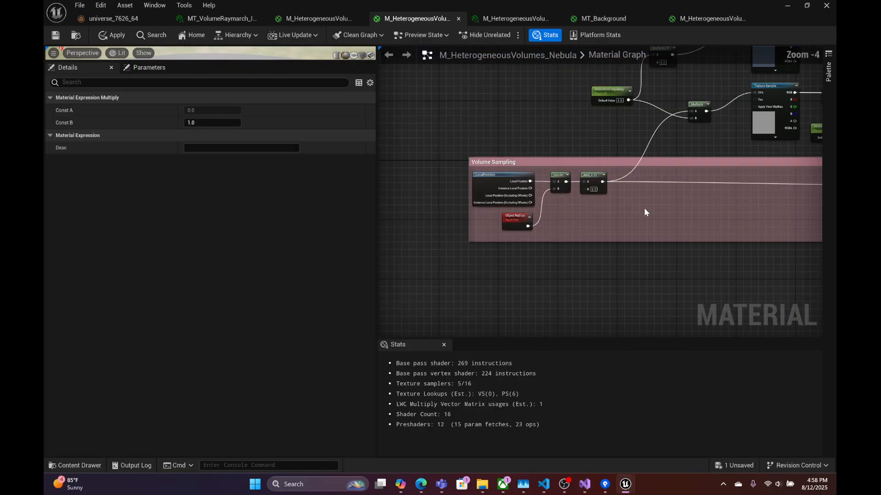
# - Examine the distortion nodes feeding VolumeTex and inspect the settings of the lower Texture Sample
pyautogui.moveTo(754, 266); pyautogui.dragTo(553, 281, button='right')
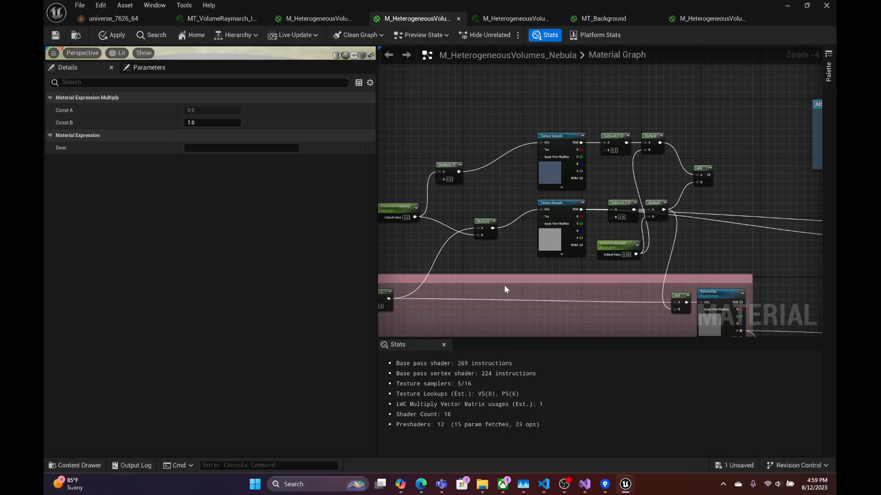
pyautogui.moveTo(720, 260); pyautogui.dragTo(654, 128, button='right')
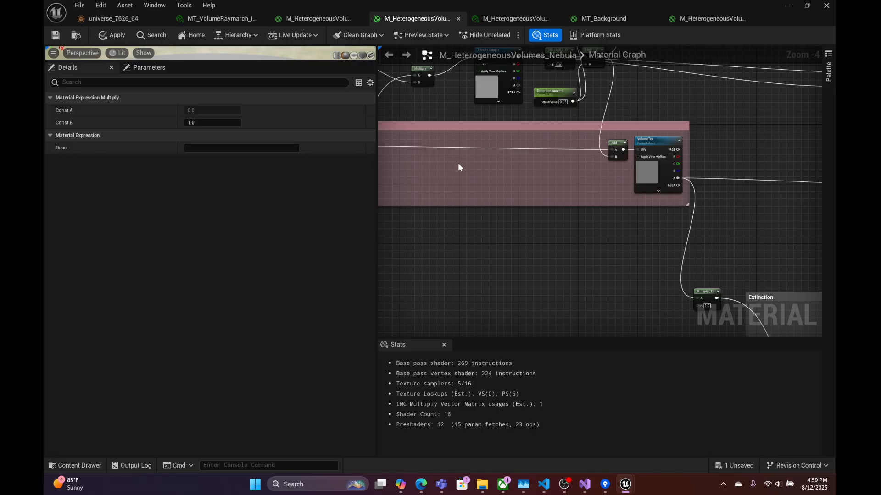
pyautogui.scroll(4, 505, 161)
pyautogui.click(499, 126)
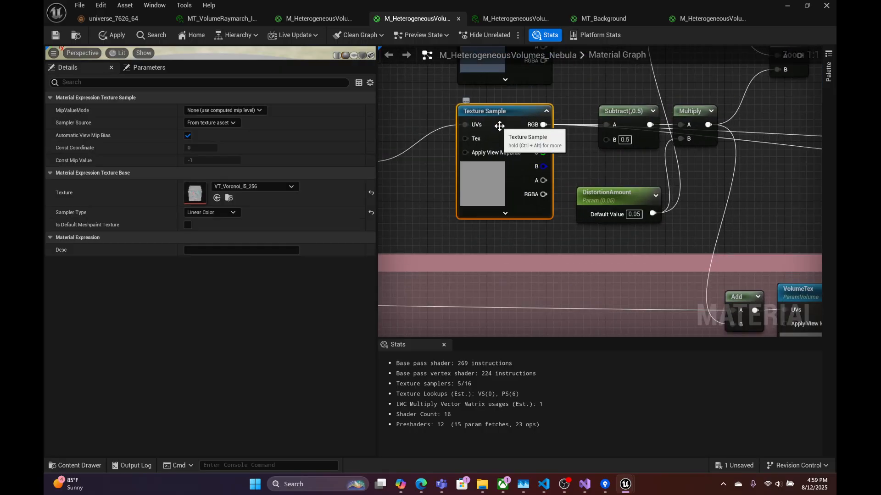
# - Delete the upper distortion branch with its Texture Sample, Subtract, Multiply and Add nodes
pyautogui.moveTo(776, 83); pyautogui.dragTo(665, 193, button='right')
pyautogui.moveTo(591, 101); pyautogui.dragTo(651, 76)
pyautogui.click(624, 139)
pyautogui.moveTo(704, 99); pyautogui.dragTo(803, 193, button='right')
pyautogui.moveTo(802, 127); pyautogui.dragTo(478, 276)
pyautogui.press('Delete')
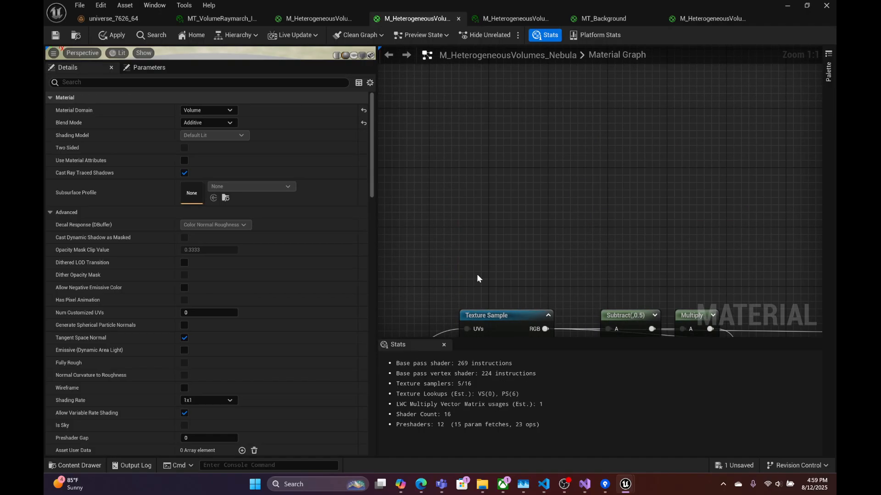
# - Delete the leftover Multiply(,4) node connected to DistortionFrequency
pyautogui.moveTo(767, 255); pyautogui.dragTo(650, 47, button='right')
pyautogui.moveTo(678, 195); pyautogui.dragTo(694, 120, button='right')
pyautogui.moveTo(705, 172); pyautogui.dragTo(785, 90, button='right')
pyautogui.scroll(-3, 519, 114)
pyautogui.moveTo(479, 160); pyautogui.dragTo(616, 287, button='right')
pyautogui.click(481, 82)
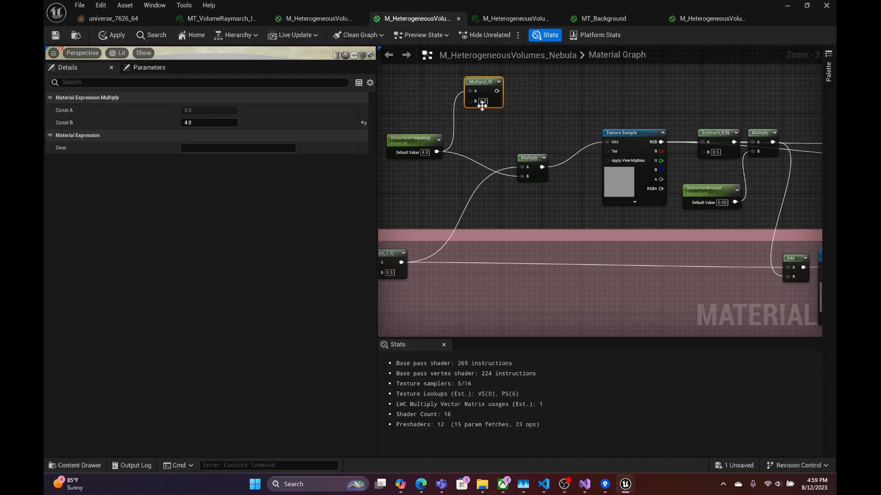
pyautogui.press('Delete')
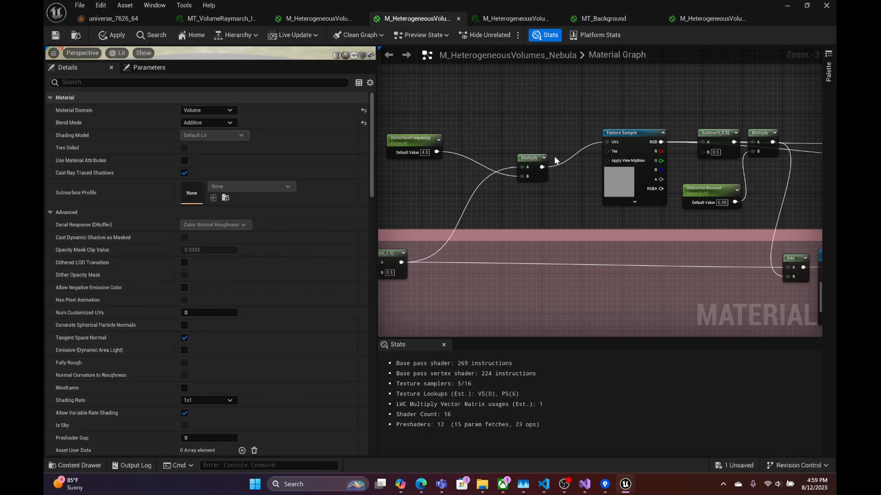
# - Move the distortion Multiply, Texture Sample, Subtract, second Multiply and DistortionAmount nodes into the Volume Sampling section
pyautogui.moveTo(535, 159); pyautogui.dragTo(459, 285)
pyautogui.moveTo(632, 153); pyautogui.dragTo(517, 230)
pyautogui.moveTo(713, 96); pyautogui.dragTo(688, 117)
pyautogui.moveTo(760, 99); pyautogui.dragTo(764, 120)
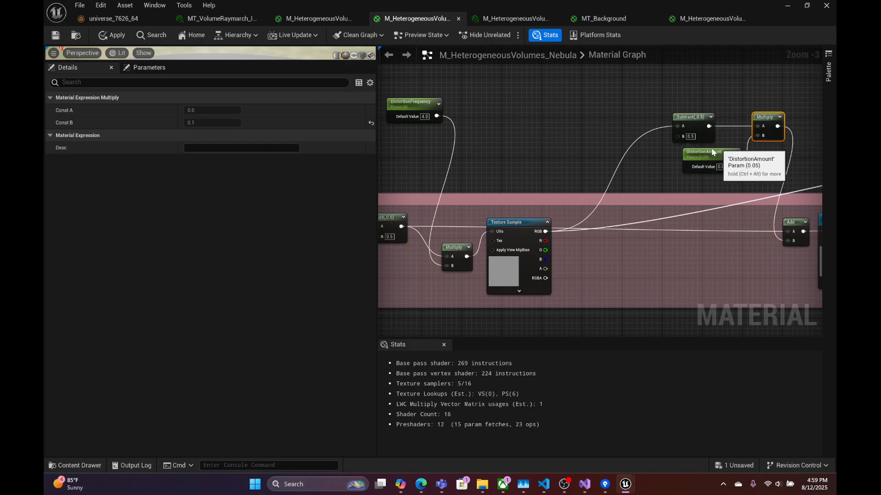
pyautogui.moveTo(712, 151); pyautogui.dragTo(687, 152)
pyautogui.moveTo(651, 92); pyautogui.dragTo(758, 171)
pyautogui.moveTo(769, 119); pyautogui.dragTo(709, 249)
pyautogui.moveTo(699, 318); pyautogui.dragTo(723, 195, button='right')
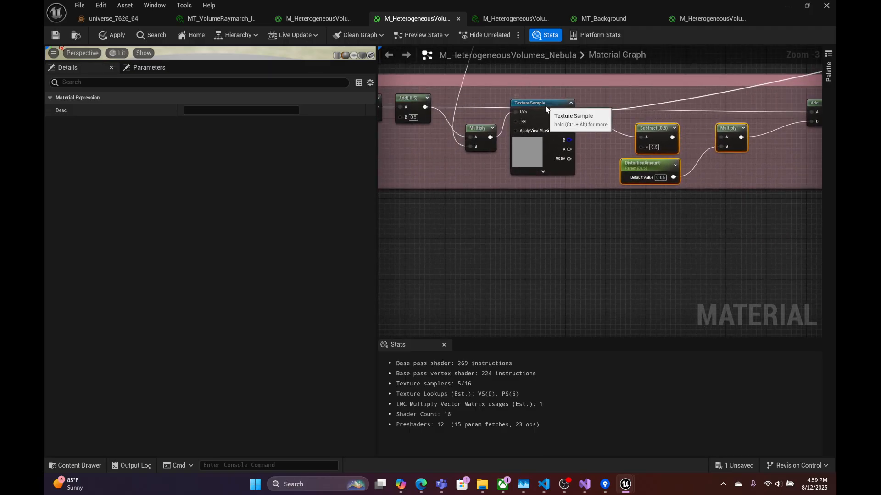
# - Line up the Texture Sample with its neighbouring nodes and place DistortionFrequency beside the first Multiply in the Volume Sampling section
pyautogui.moveTo(545, 108); pyautogui.dragTo(551, 133)
pyautogui.moveTo(771, 152); pyautogui.dragTo(691, 205, button='right')
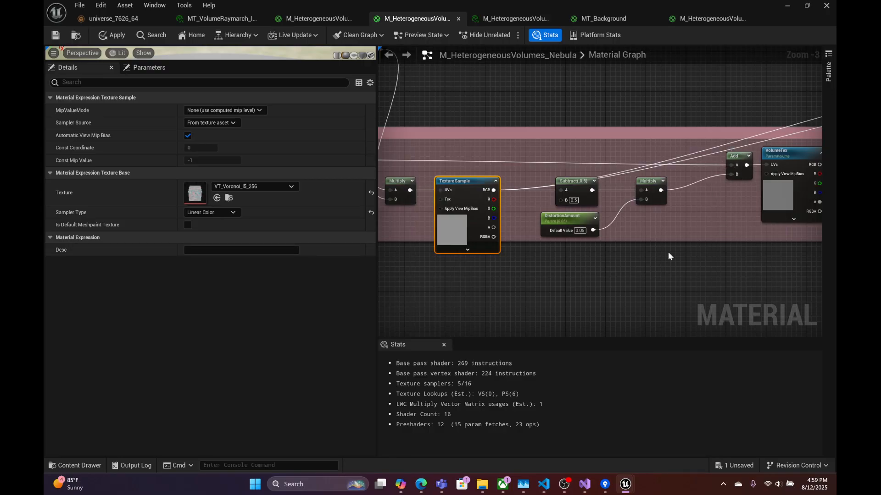
pyautogui.moveTo(680, 252); pyautogui.dragTo(556, 191, button='right')
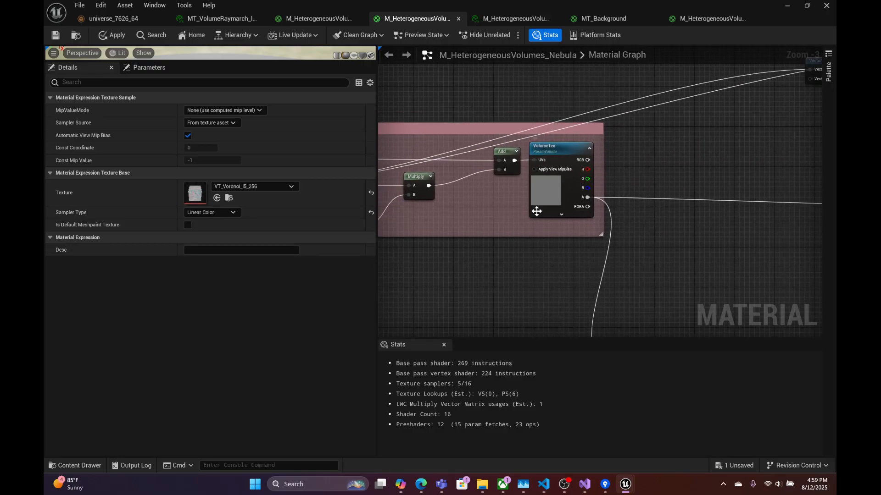
pyautogui.moveTo(445, 262); pyautogui.dragTo(742, 250, button='right')
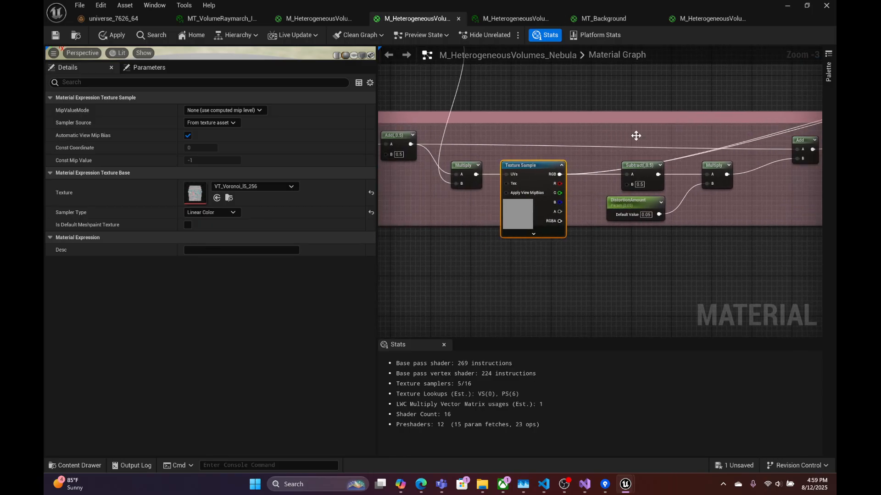
pyautogui.moveTo(519, 97); pyautogui.dragTo(589, 223, button='right')
pyautogui.moveTo(495, 143); pyautogui.dragTo(473, 179)
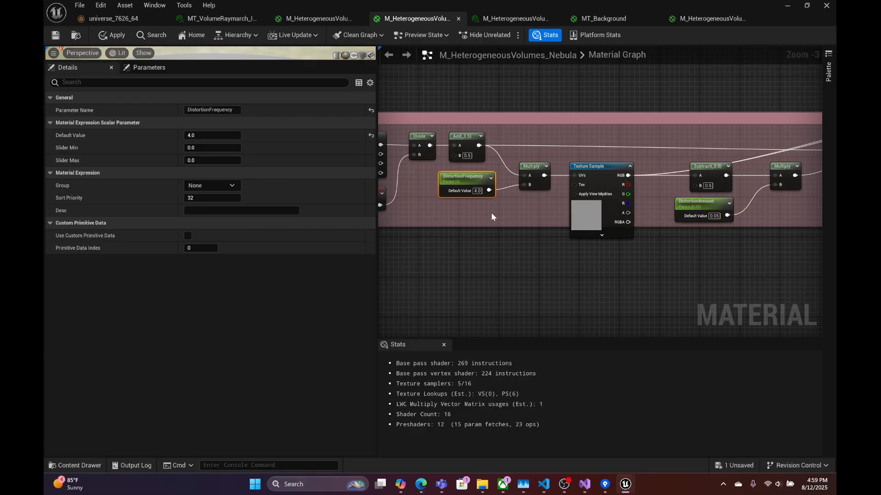
# - Follow the VolumeTex alpha output to the Extinction section and reposition the Multiply(,1) node that feeds it
pyautogui.moveTo(726, 263); pyautogui.dragTo(534, 253, button='right')
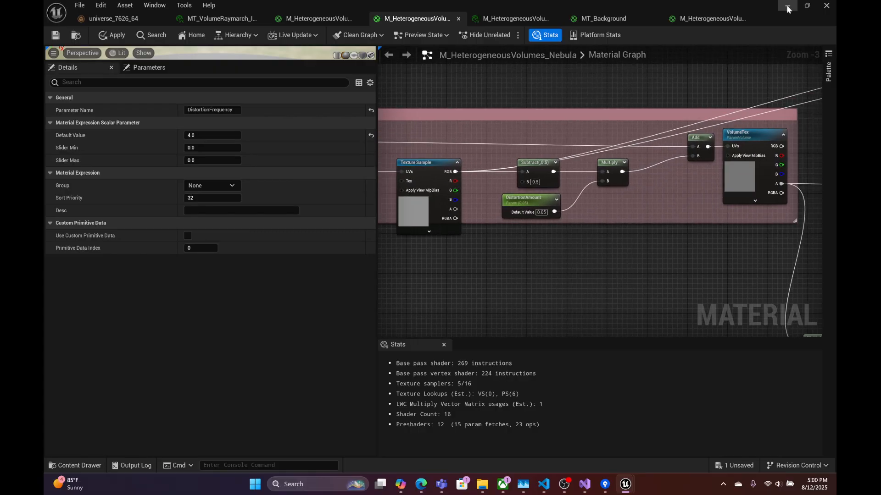
pyautogui.moveTo(728, 276); pyautogui.dragTo(504, 229, button='right')
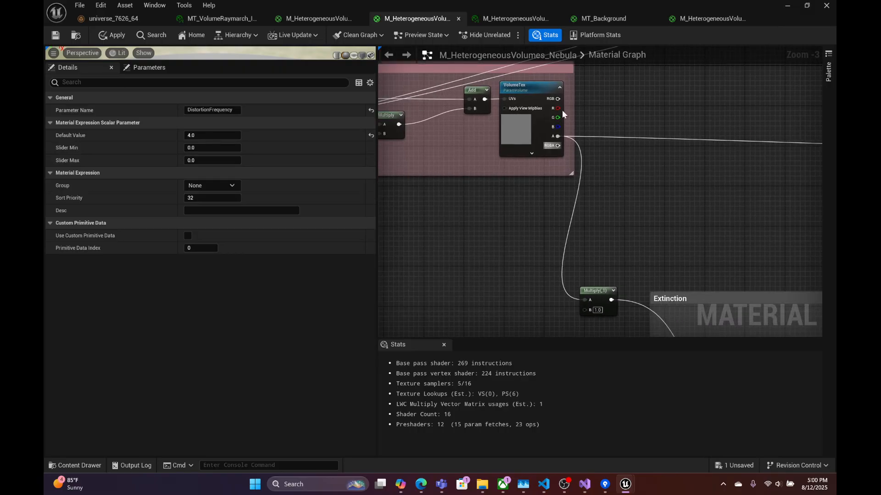
pyautogui.moveTo(748, 211); pyautogui.dragTo(633, 49, button='right')
pyautogui.scroll(-3, 613, 99)
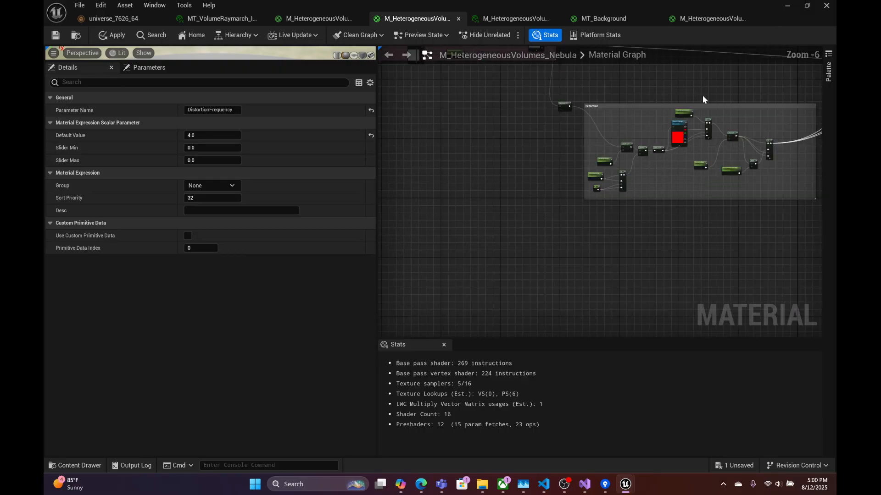
pyautogui.moveTo(633, 100); pyautogui.dragTo(566, 172, button='right')
pyautogui.scroll(2, 559, 169)
pyautogui.moveTo(443, 195); pyautogui.dragTo(459, 231)
# - Delete the pink color parameter and the node combining it with the blue color near the material output
pyautogui.moveTo(691, 124); pyautogui.dragTo(774, 229, button='right')
pyautogui.press('f')
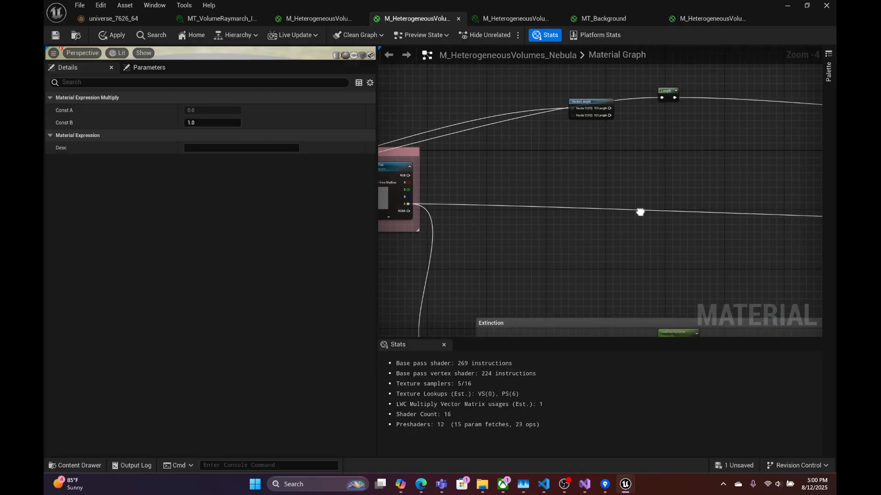
pyautogui.click(639, 245)
pyautogui.moveTo(699, 159); pyautogui.dragTo(638, 301, button='right')
pyautogui.moveTo(522, 180); pyautogui.dragTo(508, 255)
pyautogui.moveTo(410, 216); pyautogui.dragTo(530, 255)
pyautogui.press('Delete')
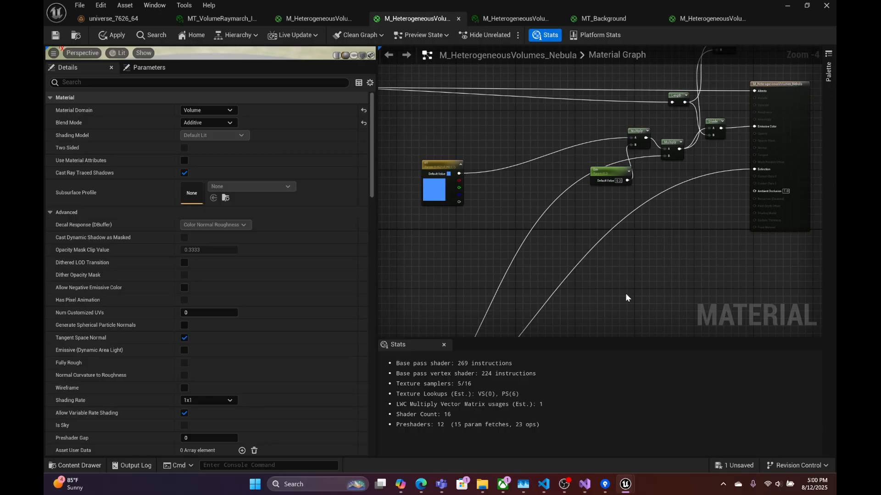
# - Place the Em parameter beneath the blue color parameter and line up the two Multiply nodes beside them
pyautogui.moveTo(609, 175); pyautogui.dragTo(561, 163)
pyautogui.moveTo(633, 140); pyautogui.dragTo(613, 152)
pyautogui.moveTo(671, 145); pyautogui.dragTo(640, 214)
pyautogui.moveTo(563, 161); pyautogui.dragTo(482, 224)
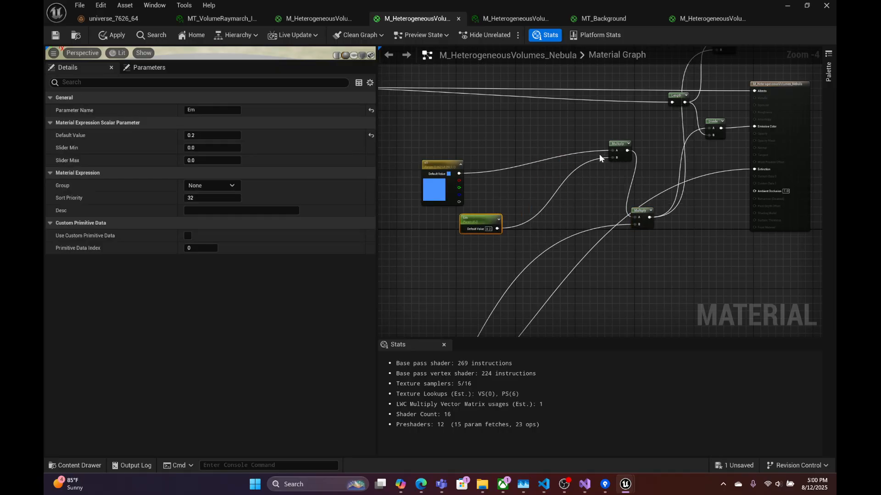
pyautogui.click(621, 140)
pyautogui.moveTo(620, 143); pyautogui.dragTo(541, 169)
pyautogui.moveTo(477, 219); pyautogui.dragTo(435, 216)
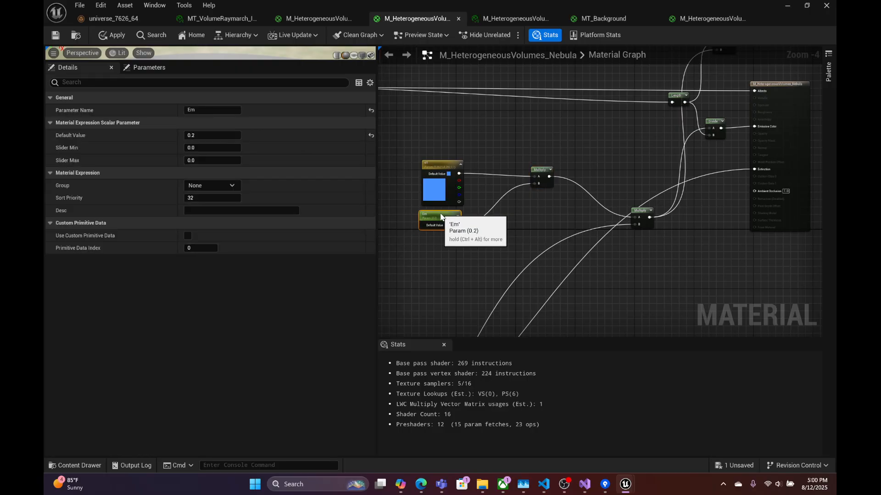
pyautogui.moveTo(541, 173); pyautogui.dragTo(529, 170)
pyautogui.moveTo(637, 213); pyautogui.dragTo(570, 200)
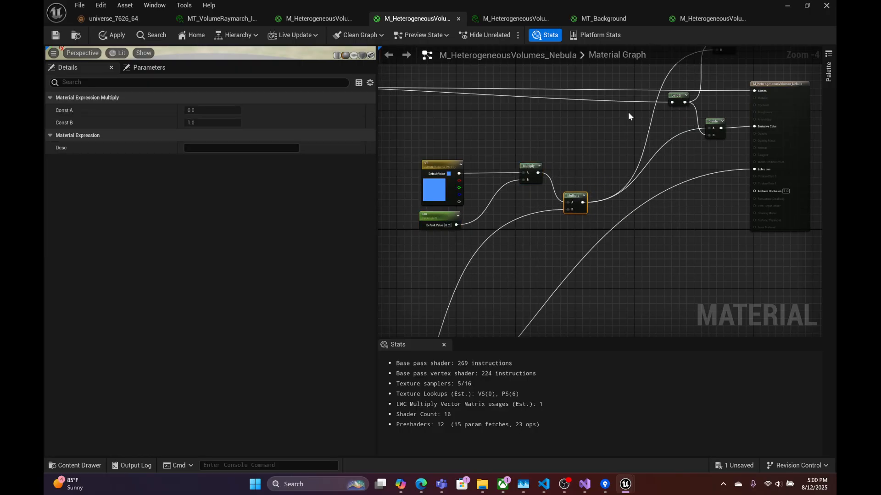
# - Move the Length node closer to the color nodes and remove the unused Multiply above the material output
pyautogui.moveTo(623, 106); pyautogui.dragTo(669, 175, button='right')
pyautogui.moveTo(723, 166); pyautogui.dragTo(608, 182)
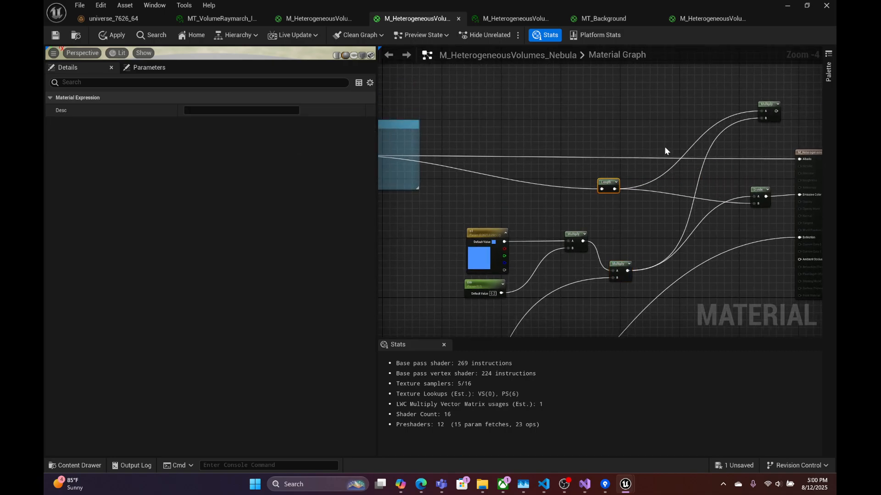
pyautogui.moveTo(784, 85); pyautogui.dragTo(754, 94, button='right')
pyautogui.moveTo(768, 93); pyautogui.dragTo(692, 129)
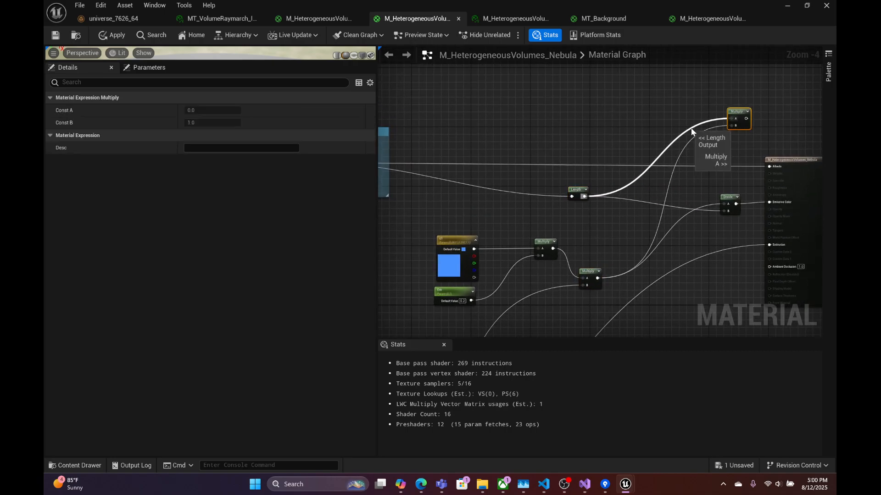
pyautogui.click(692, 131)
# - Delete the unconnected scalar Albedo parameter and move the white Albedo color parameter into the blue comment section
pyautogui.moveTo(668, 163); pyautogui.dragTo(660, 193, button='right')
pyautogui.moveTo(561, 142); pyautogui.dragTo(551, 137)
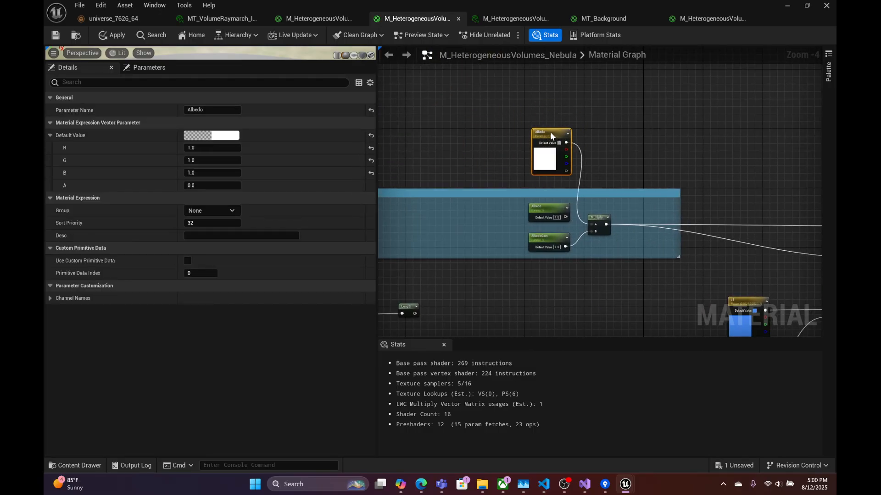
pyautogui.click(544, 211)
pyautogui.press('Delete')
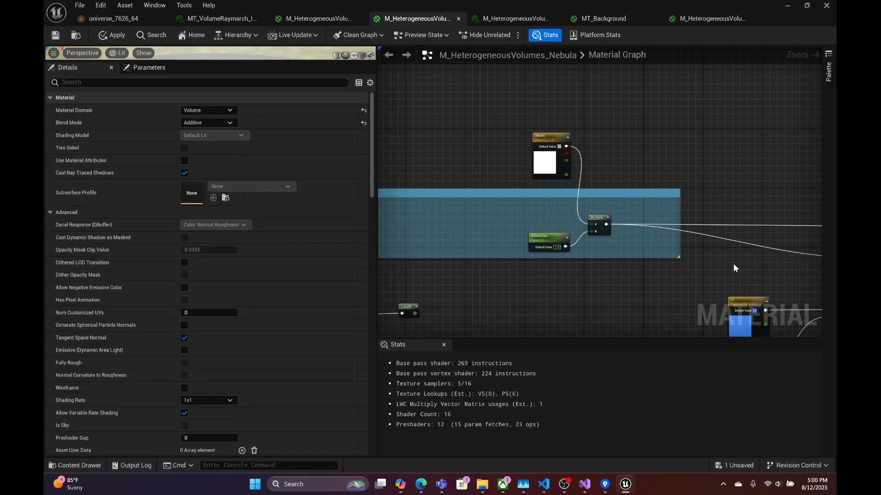
pyautogui.moveTo(557, 140); pyautogui.dragTo(501, 214)
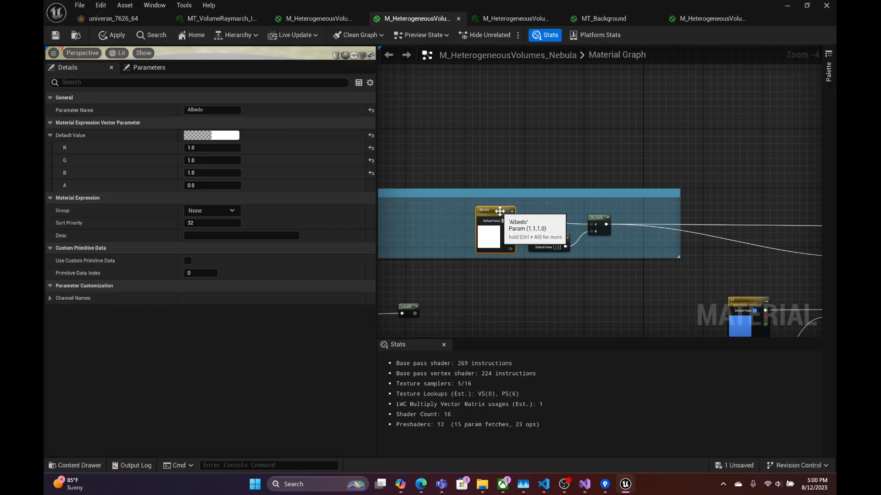
# - Delete the unused VectorLength node and the unconnected Length node beside the blue comment section
pyautogui.moveTo(475, 207); pyautogui.dragTo(523, 173, button='right')
pyautogui.moveTo(535, 169); pyautogui.dragTo(762, 185)
pyautogui.moveTo(796, 237); pyautogui.dragTo(451, 215, button='right')
pyautogui.moveTo(647, 149); pyautogui.dragTo(589, 156)
pyautogui.moveTo(537, 196); pyautogui.dragTo(735, 154, button='right')
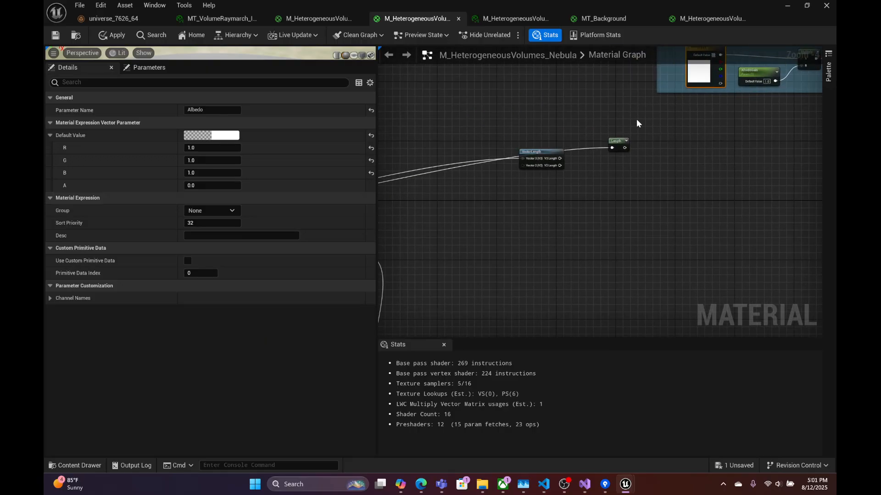
pyautogui.click(539, 156)
pyautogui.click(505, 192)
# - Review the connections from VolumeTex through Extinction to the material output and apply the material changes
pyautogui.moveTo(504, 191); pyautogui.dragTo(717, 71, button='right')
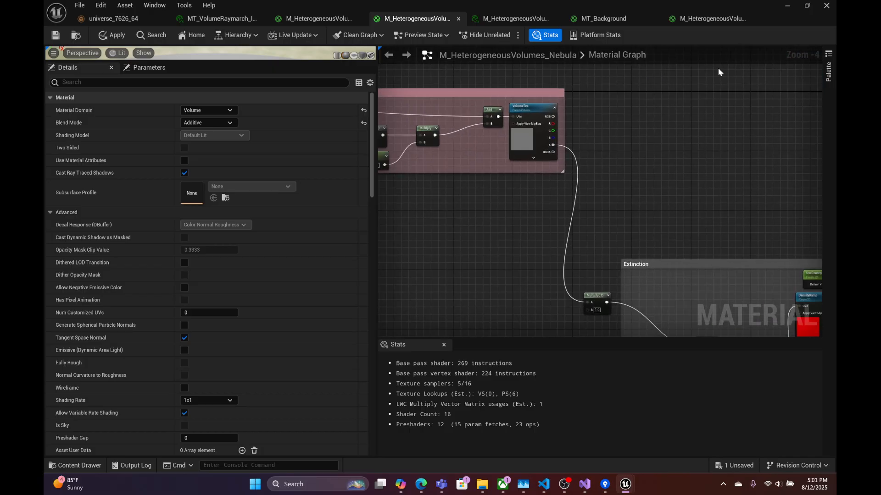
pyautogui.scroll(-3, 718, 71)
pyautogui.moveTo(770, 139); pyautogui.dragTo(531, 124, button='right')
pyautogui.moveTo(582, 98); pyautogui.dragTo(405, 227, button='right')
pyautogui.scroll(3, 624, 193)
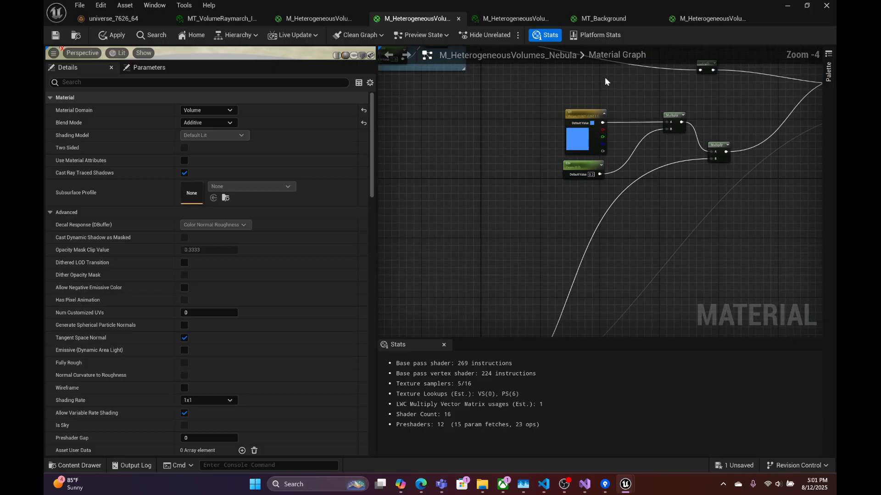
pyautogui.moveTo(681, 212); pyautogui.dragTo(506, 274, button='right')
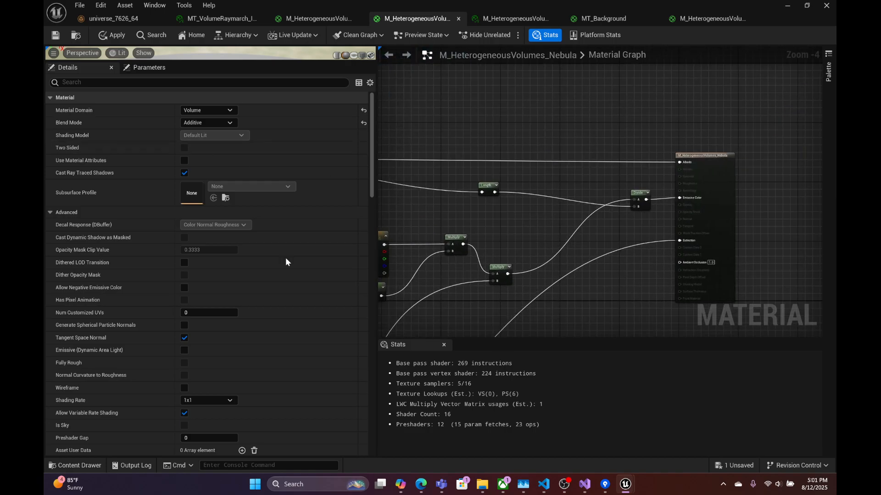
pyautogui.moveTo(565, 220); pyautogui.dragTo(776, 58, button='right')
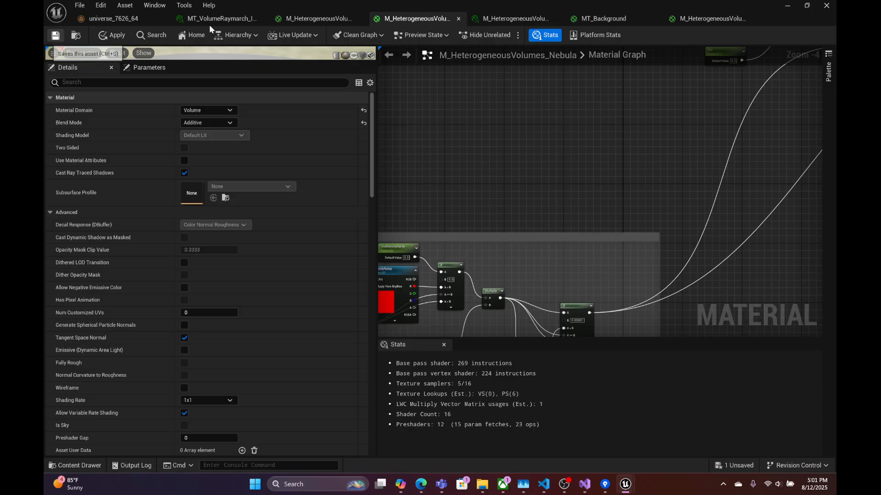
# - Return to the TestMap level and inspect the nebula around the point light from close up and from farther away
pyautogui.click(794, 4)
pyautogui.moveTo(467, 182); pyautogui.dragTo(263, 160, button='right')
pyautogui.press('w')
pyautogui.scroll(-6, 261, 161)
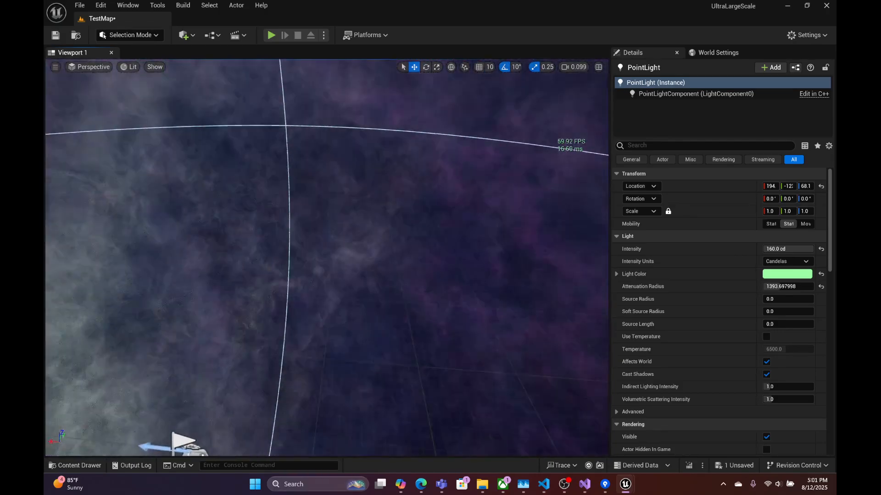
pyautogui.moveTo(326, 258); pyautogui.dragTo(358, 268, button='right')
pyautogui.press('s')
pyautogui.scroll(2, 326, 258)
pyautogui.press('s')
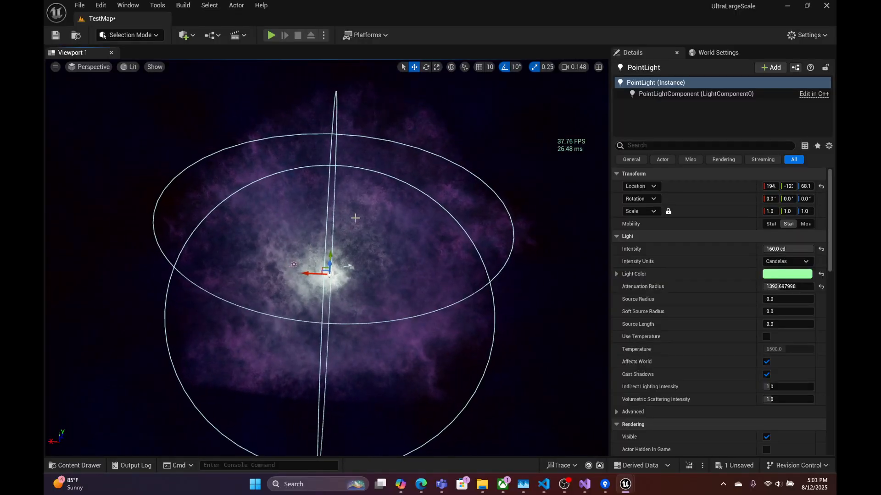
# - Raise the point light to a Z location of about 606 and set its color to yellow-green, RGB 221, 255, 140
pyautogui.moveTo(307, 275); pyautogui.dragTo(360, 230)
pyautogui.press('d')
pyautogui.moveTo(482, 212)
pyautogui.mouseDown(button='right')
pyautogui.moveTo(518, 209)
pyautogui.moveTo(482, 213)
pyautogui.mouseUp(button='right')
pyautogui.click(801, 275)
pyautogui.moveTo(669, 284)
pyautogui.mouseDown()
pyautogui.moveTo(618, 359)
pyautogui.moveTo(695, 345)
pyautogui.moveTo(679, 351)
pyautogui.moveTo(714, 269)
pyautogui.moveTo(596, 287)
pyautogui.moveTo(675, 330)
pyautogui.moveTo(673, 289)
pyautogui.moveTo(659, 342)
pyautogui.mouseUp()
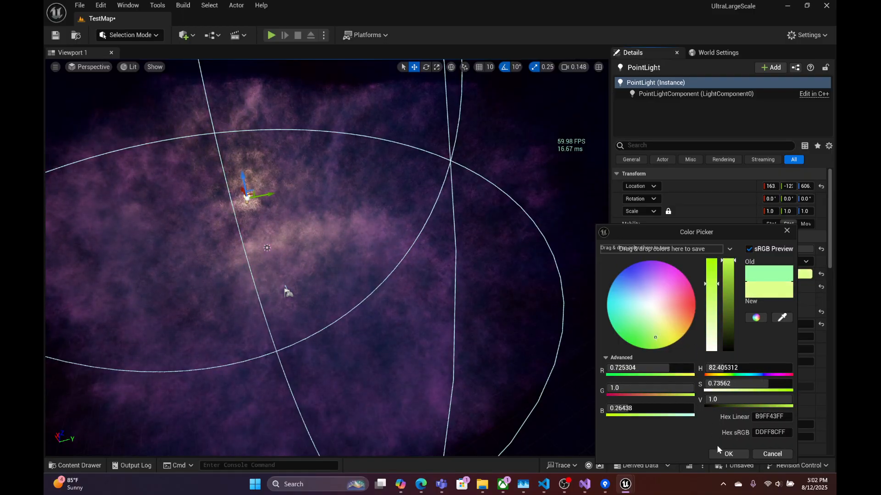
pyautogui.click(728, 454)
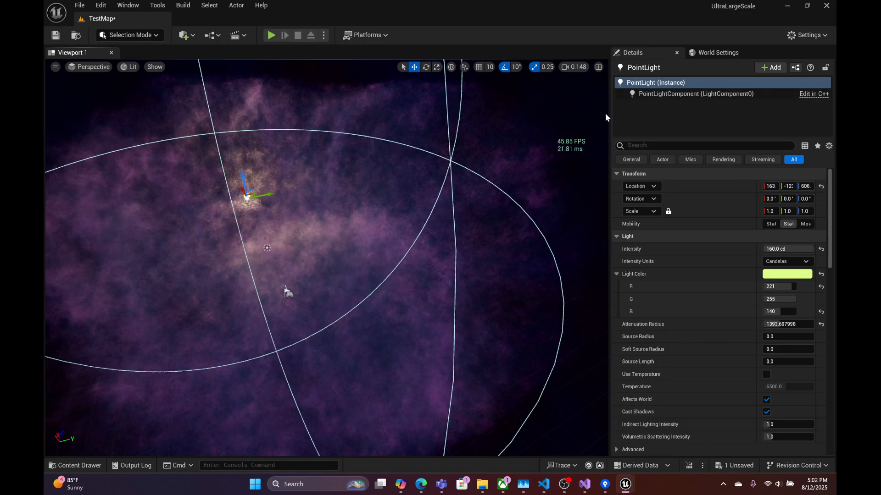
pyautogui.click(718, 52)
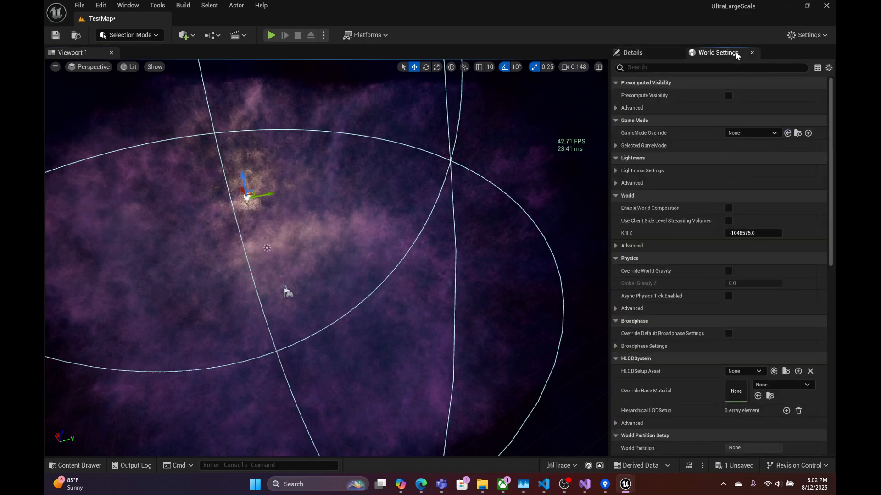
pyautogui.click(661, 52)
# - Change the directional light's color to near-white, RGB 255, 244, 242
pyautogui.press('f')
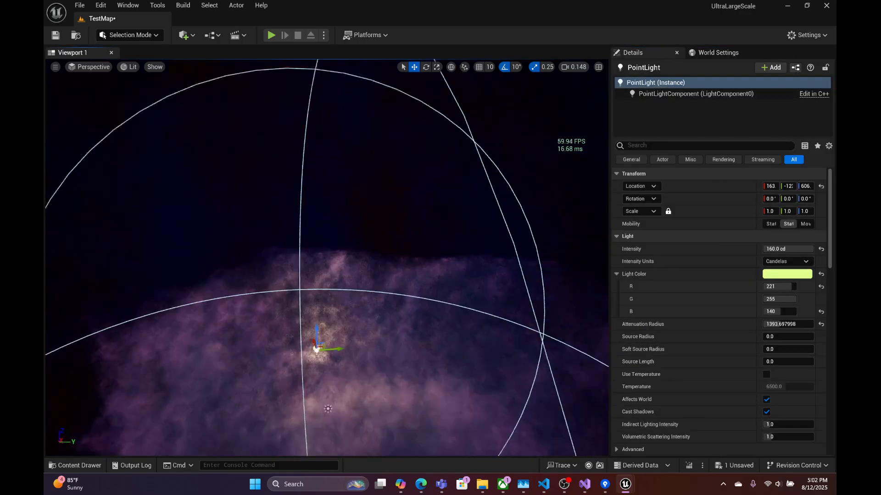
pyautogui.moveTo(418, 292); pyautogui.dragTo(338, 277, button='right')
pyautogui.press('w')
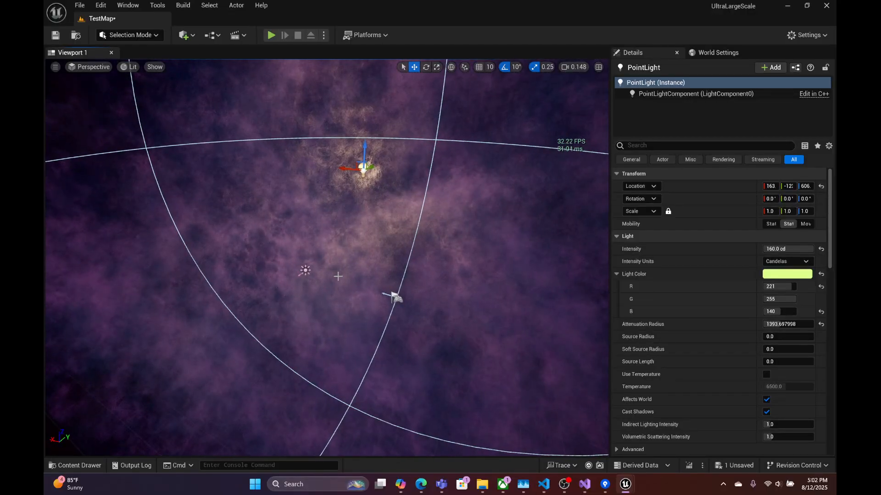
pyautogui.click(305, 271)
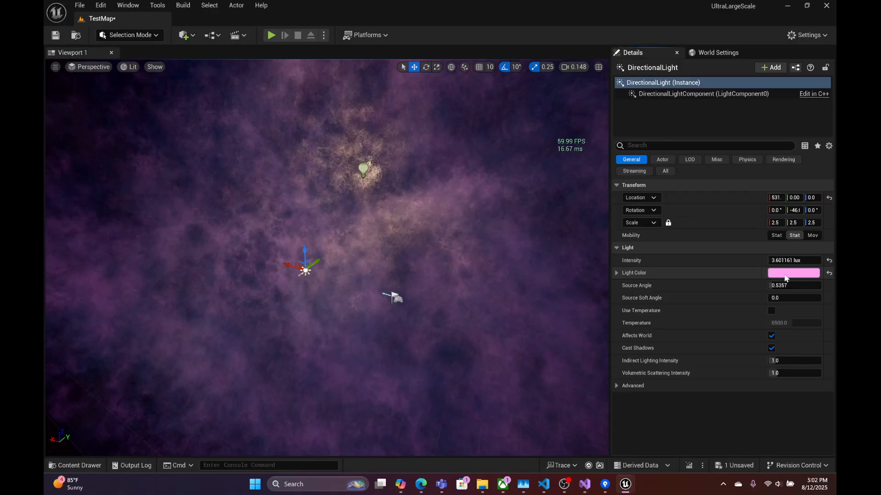
pyautogui.click(783, 274)
pyautogui.moveTo(654, 284); pyautogui.dragTo(640, 307)
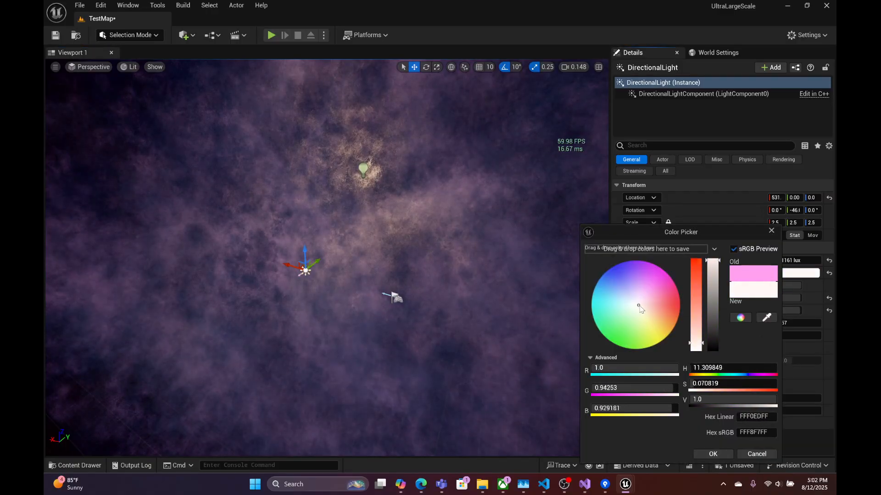
pyautogui.click(713, 454)
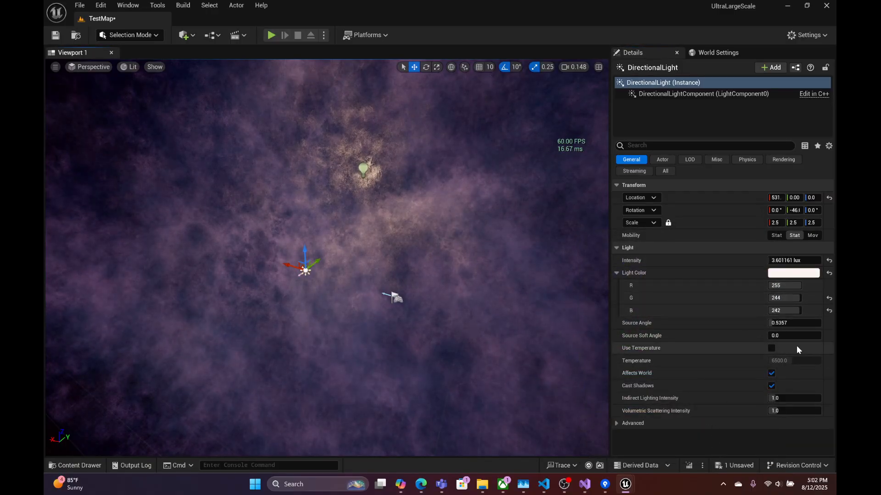
# - Try a Source Angle of 0 and about 3.59 on the directional light, and reset it to the default
pyautogui.click(811, 325)
pyautogui.write('0')
pyautogui.press('Return')
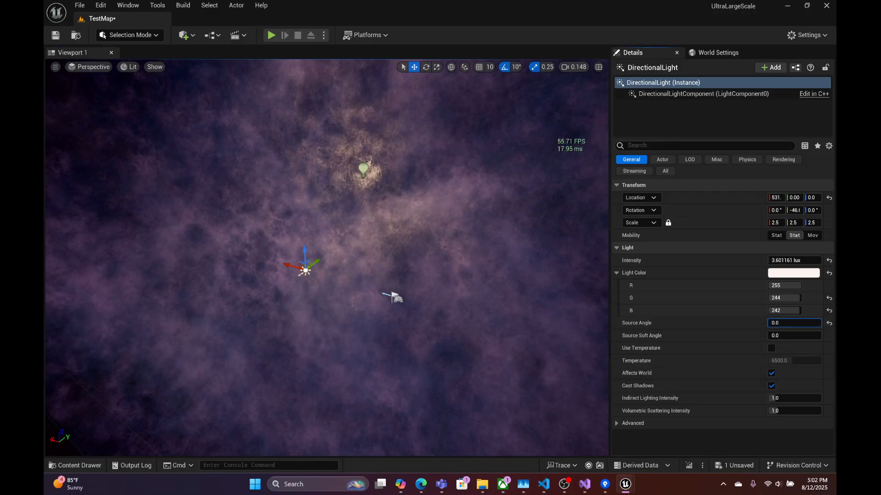
pyautogui.moveTo(811, 323); pyautogui.dragTo(830, 323)
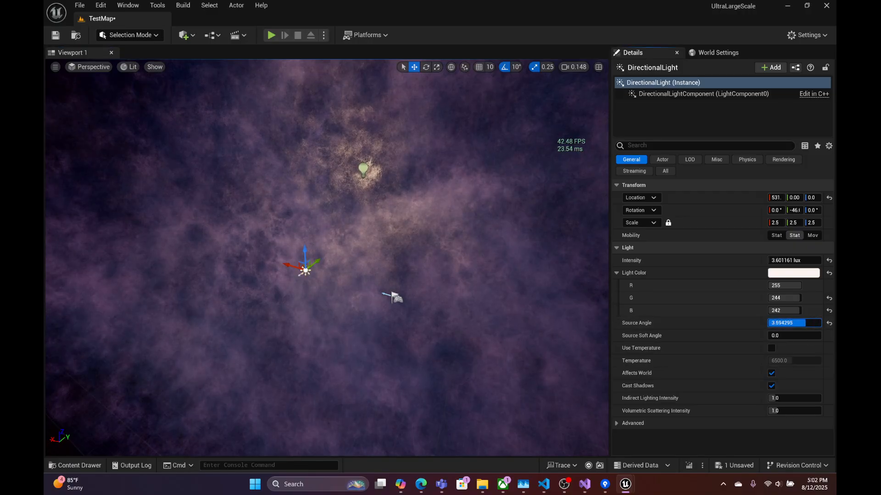
pyautogui.click(829, 324)
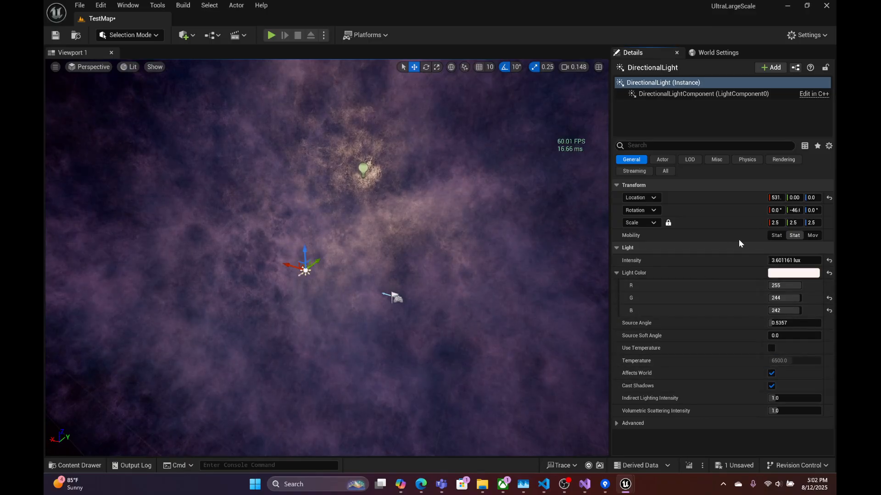
# - Experiment with the directional light's rotation and change its Z rotation
pyautogui.moveTo(795, 210); pyautogui.dragTo(721, 210)
pyautogui.click(827, 212)
pyautogui.moveTo(814, 211); pyautogui.dragTo(860, 211)
# - Inspect the lit nebula clouds around the point light up close and from several distant angles
pyautogui.moveTo(532, 202); pyautogui.dragTo(502, 177, button='right')
pyautogui.press('w')
pyautogui.scroll(-1, 502, 177)
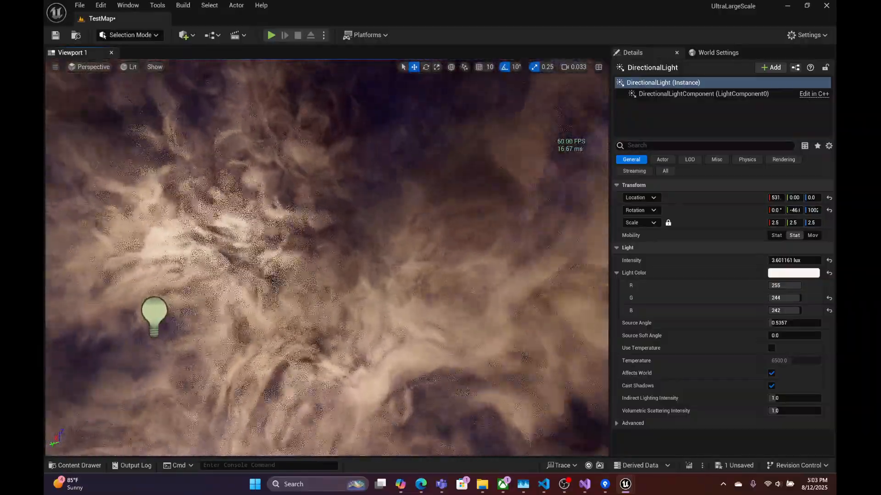
pyautogui.press('s')
pyautogui.scroll(8, 326, 257)
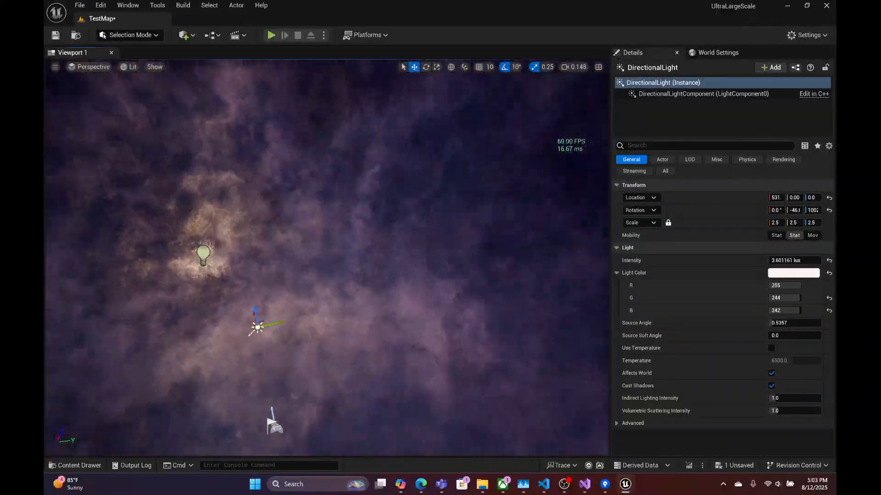
pyautogui.press('d')
pyautogui.moveTo(327, 258); pyautogui.dragTo(144, 277, button='right')
pyautogui.press('s')
# - Move the point light down into the middle of the nebula, to a Z location of about 14
pyautogui.moveTo(230, 110); pyautogui.dragTo(276, 110, button='right')
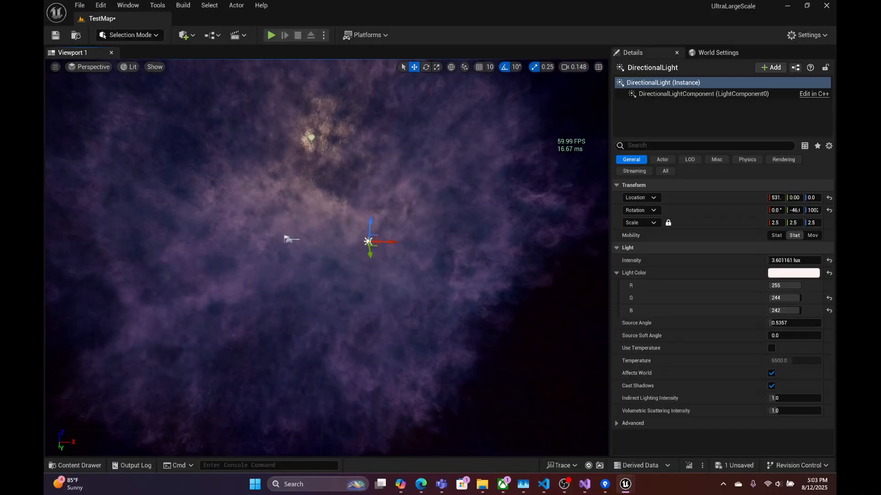
pyautogui.click(311, 135)
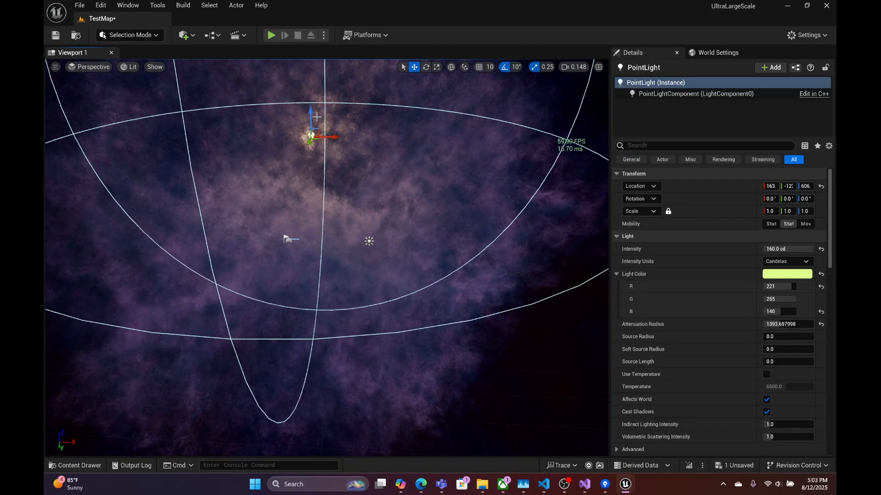
pyautogui.moveTo(312, 134); pyautogui.dragTo(370, 215)
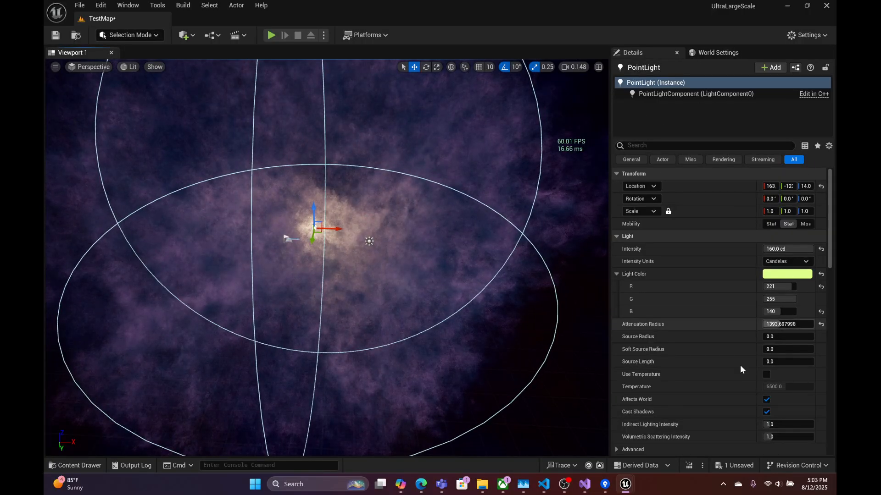
# - Bring back the material editor window, restore it from full size and place it beside the level viewport
pyautogui.moveTo(625, 484)
pyautogui.click(658, 436)
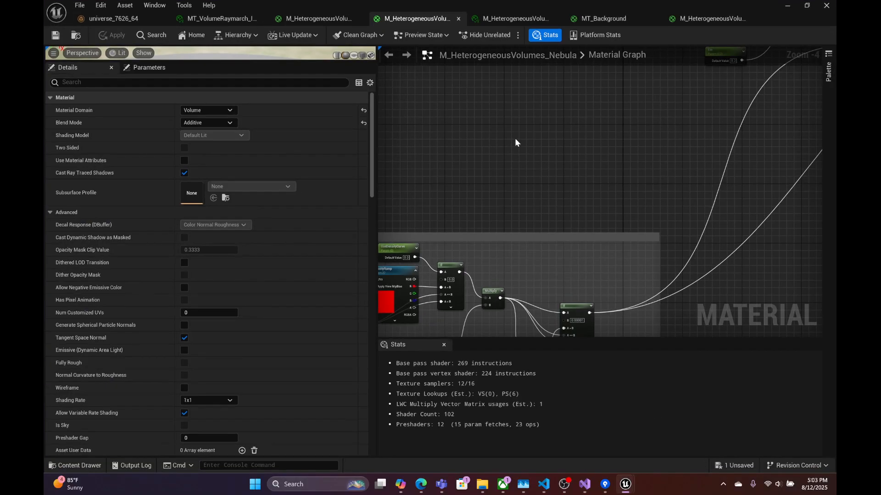
pyautogui.click(807, 5)
pyautogui.moveTo(503, 67); pyautogui.dragTo(724, 17)
# - Find and show the M_HeterogeneousVolumes_Nebula_Inst material instance among the open assets
pyautogui.click(727, 30)
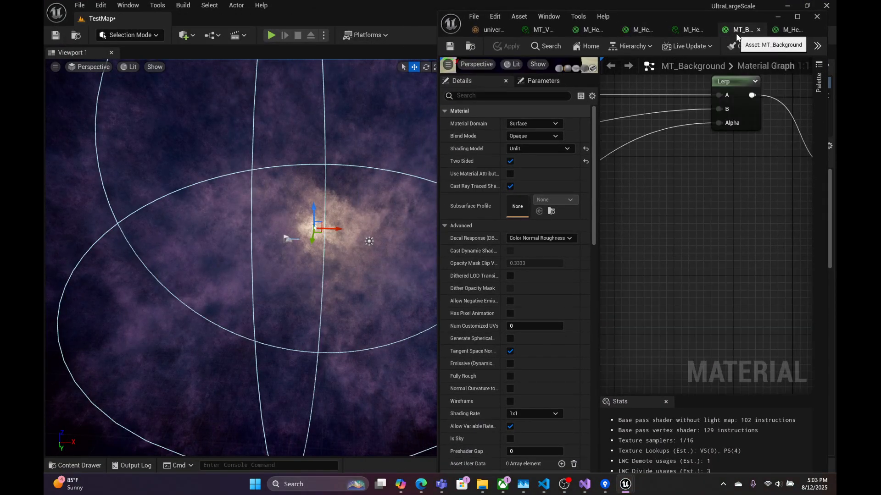
pyautogui.click(789, 29)
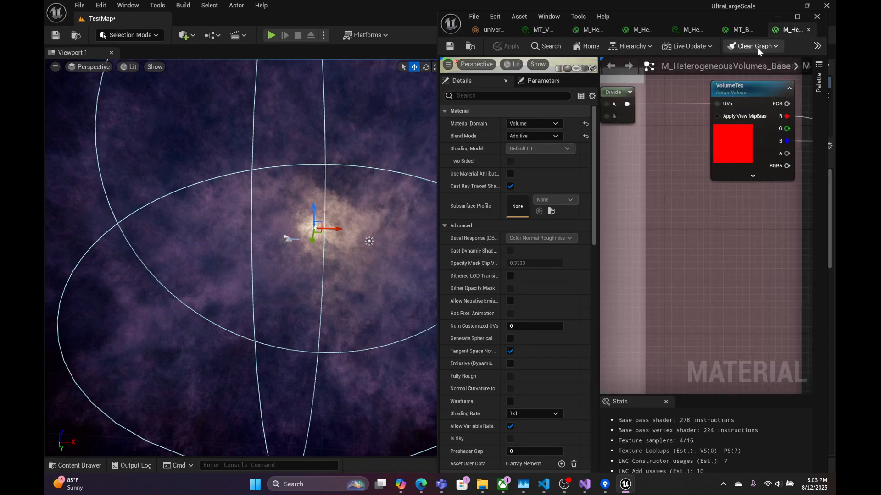
pyautogui.click(684, 29)
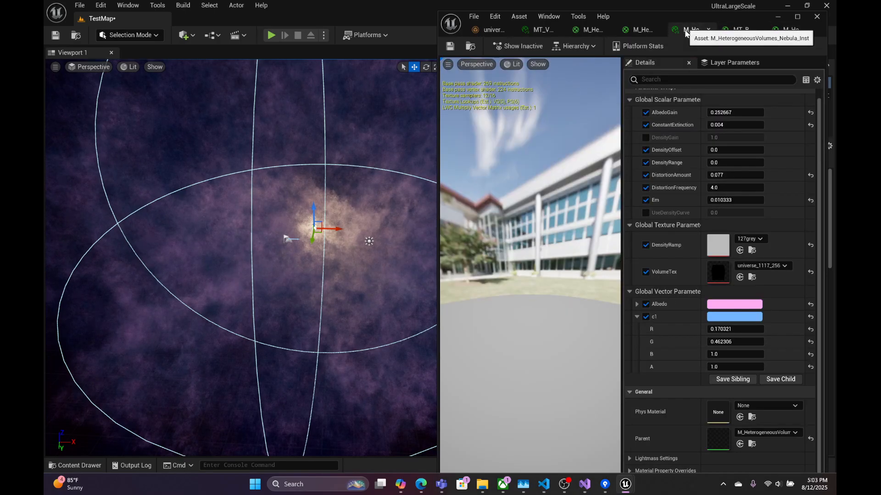
# - Set the VolumeTex texture parameter of the nebula material instance to universe_3175_128
pyautogui.click(761, 266)
pyautogui.scroll(-1, 657, 390)
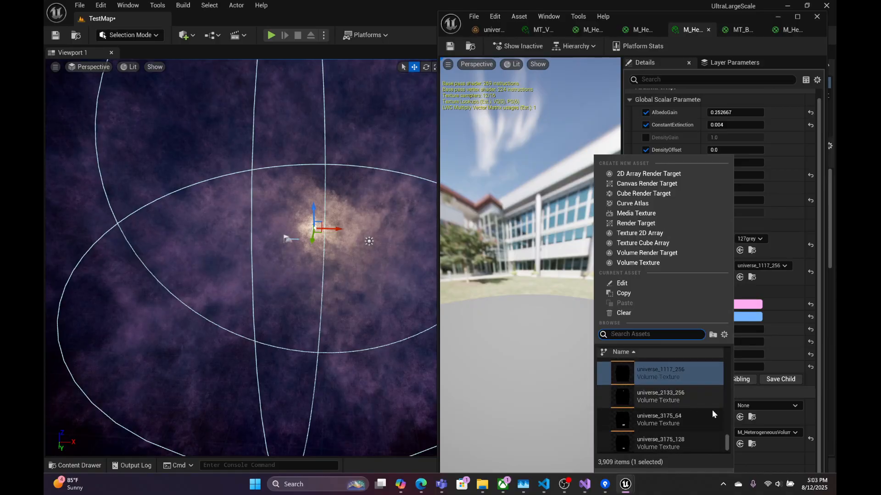
pyautogui.scroll(-2, 692, 390)
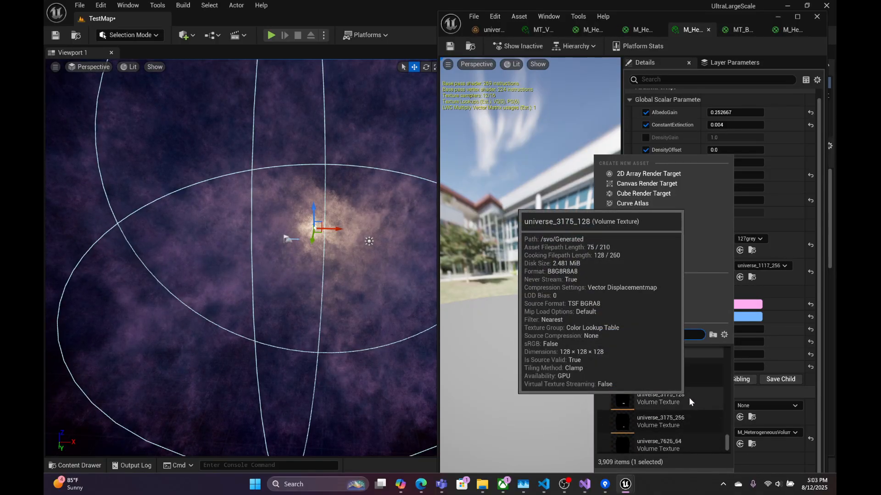
pyautogui.click(689, 397)
pyautogui.press('s')
pyautogui.moveTo(337, 237); pyautogui.dragTo(255, 276, button='right')
pyautogui.press('w')
pyautogui.click(275, 231)
pyautogui.moveTo(275, 230)
pyautogui.mouseDown(button='right')
pyautogui.moveTo(297, 231)
pyautogui.moveTo(258, 230)
pyautogui.moveTo(268, 230)
pyautogui.mouseUp(button='right')
pyautogui.press('s')
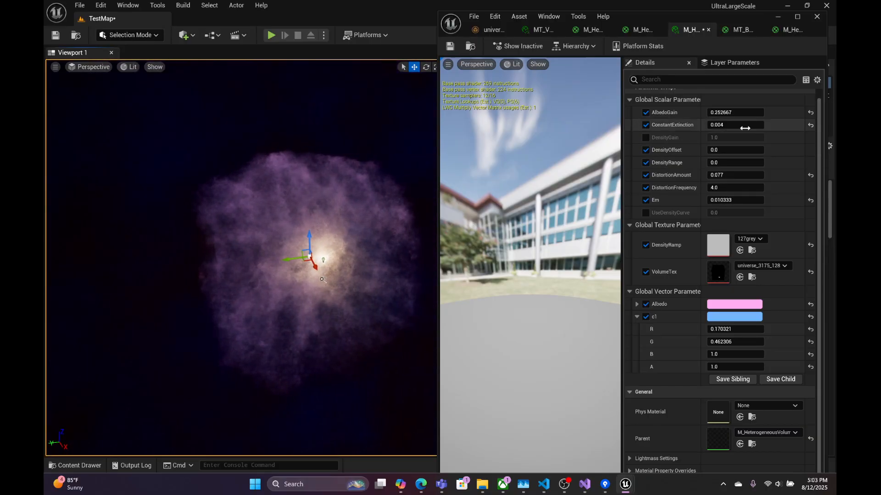
# - Minimize the material instance window and look through all properties of the background sphere Sphere2
pyautogui.click(778, 18)
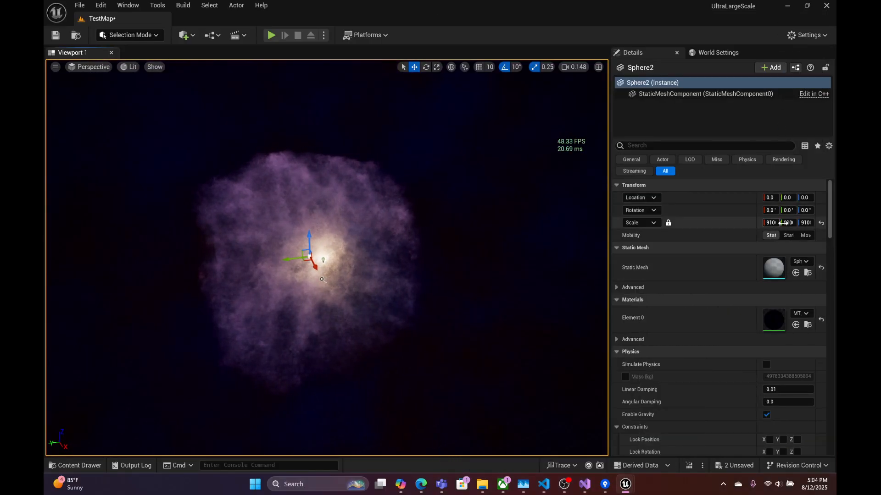
pyautogui.scroll(-3, 800, 325)
pyautogui.scroll(-2, 798, 323)
pyautogui.scroll(4, 785, 273)
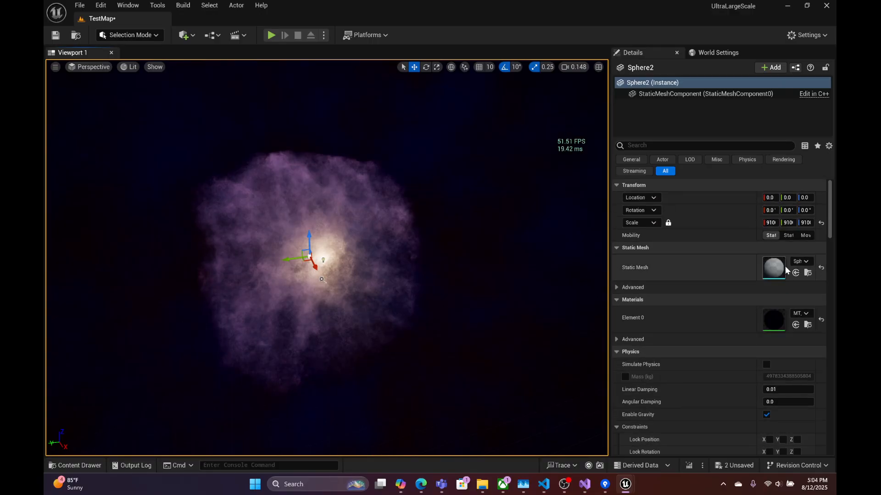
pyautogui.scroll(-1, 785, 261)
pyautogui.scroll(-10, 786, 260)
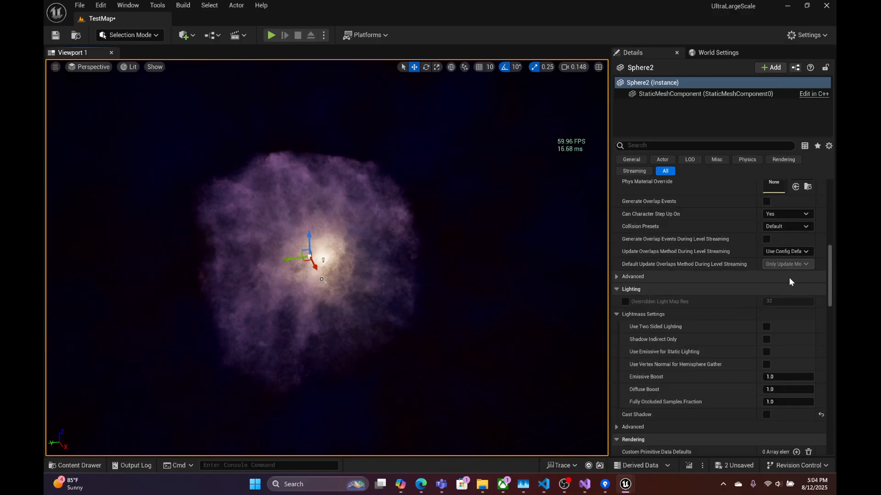
pyautogui.scroll(-5, 780, 305)
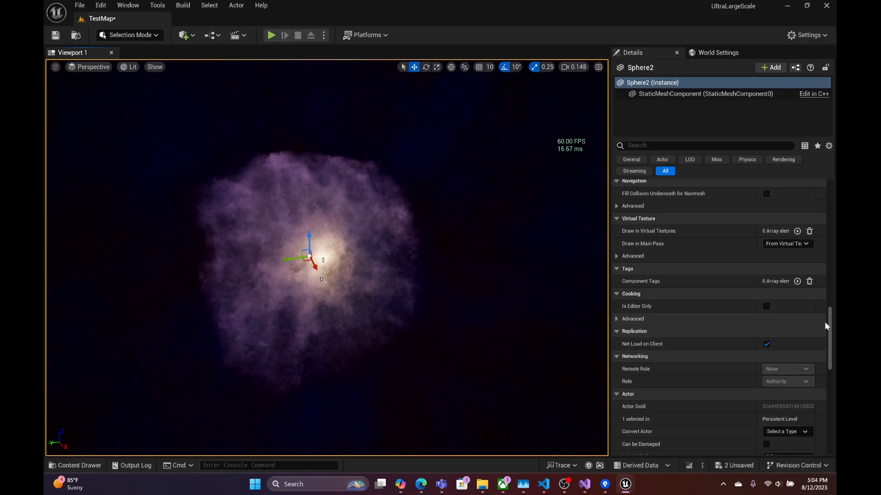
pyautogui.scroll(4, 825, 321)
pyautogui.scroll(12, 827, 323)
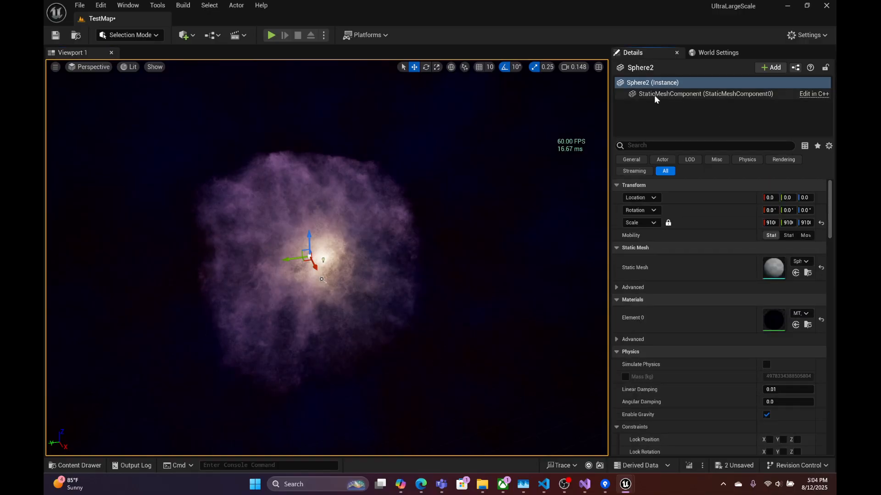
# - Try to select the nebula's heterogeneous volume directly in the viewport, also checking the World Settings
pyautogui.click(309, 257)
pyautogui.click(315, 253)
pyautogui.moveTo(489, 148); pyautogui.dragTo(473, 142, button='right')
pyautogui.press('w')
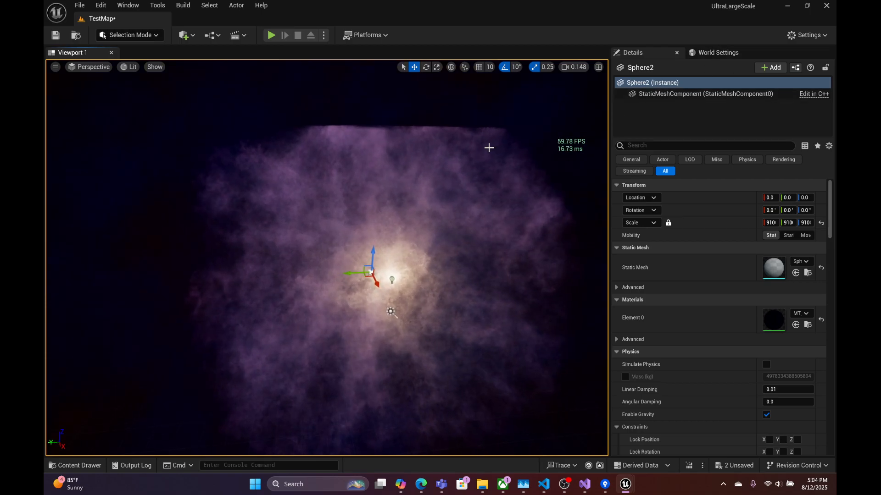
pyautogui.click(702, 53)
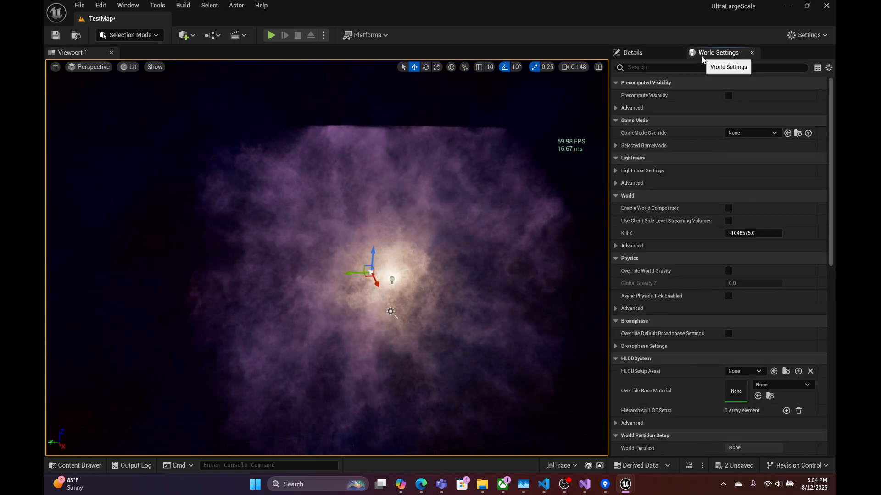
pyautogui.click(664, 56)
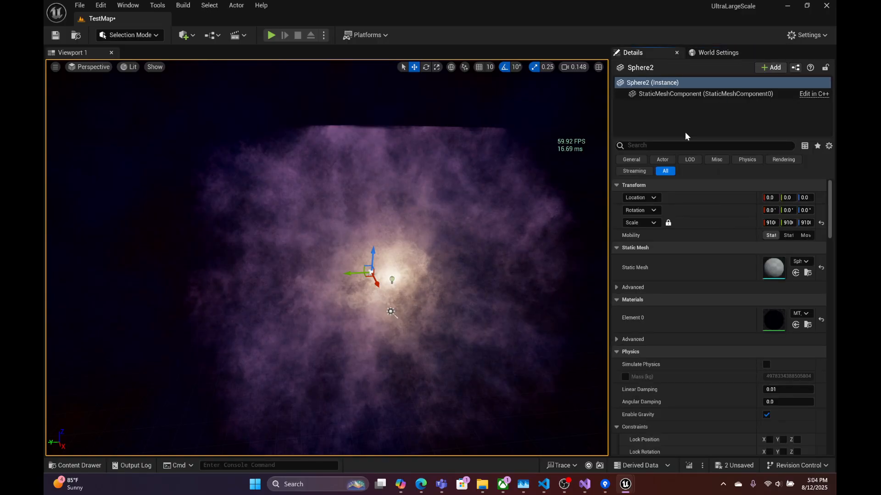
pyautogui.moveTo(503, 205); pyautogui.dragTo(502, 231, button='right')
pyautogui.press('w')
pyautogui.click(362, 190)
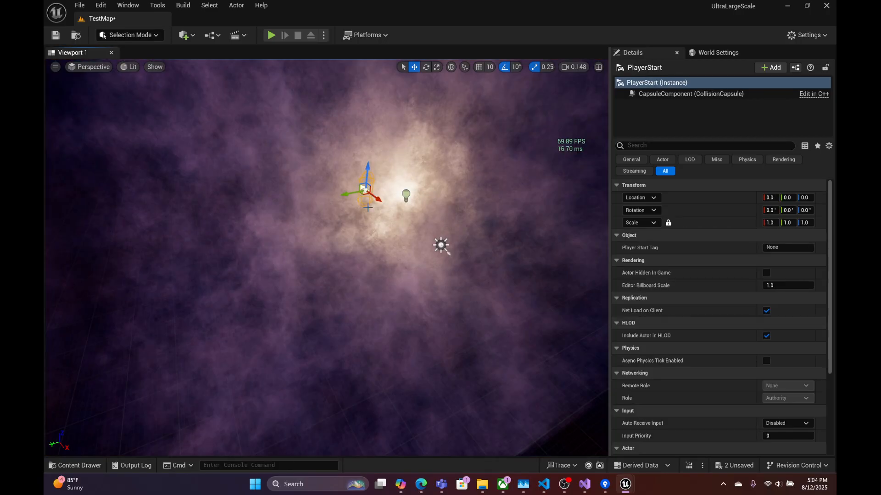
pyautogui.click(542, 239)
# - Close the Details and World Settings panels and load an editor layout that includes the Outliner
pyautogui.click(677, 52)
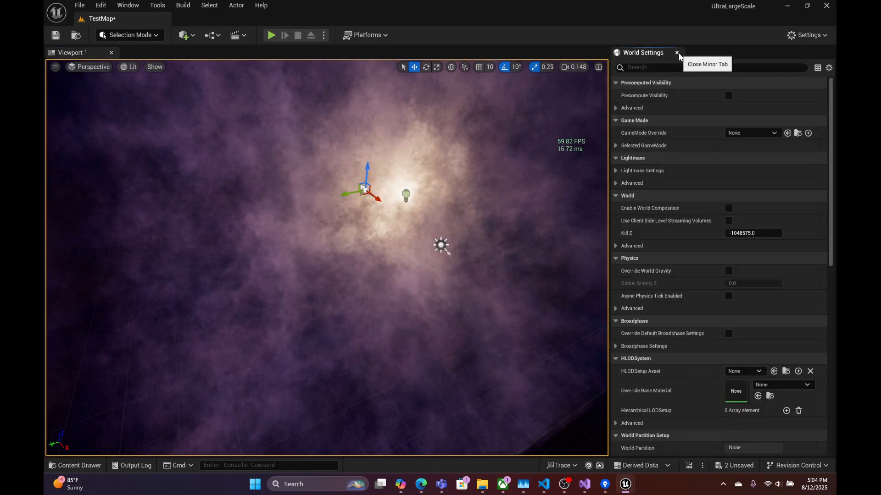
pyautogui.click(677, 53)
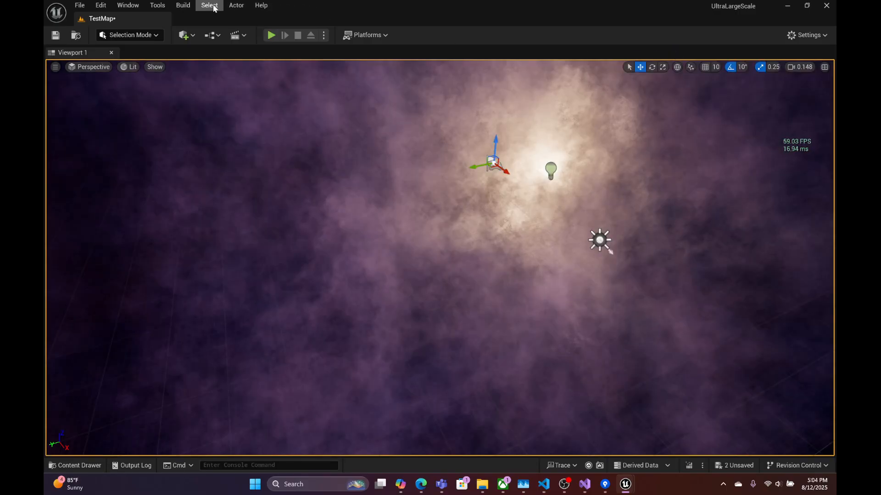
pyautogui.click(128, 5)
pyautogui.moveTo(193, 318)
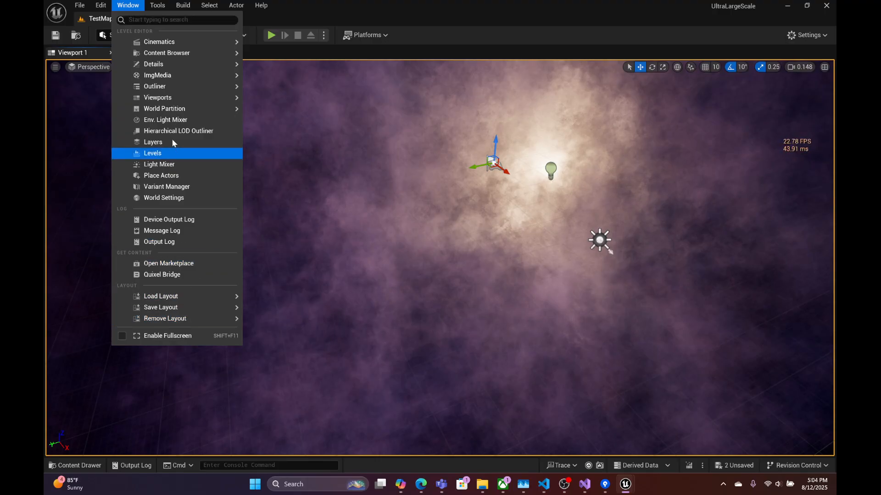
pyautogui.moveTo(159, 5)
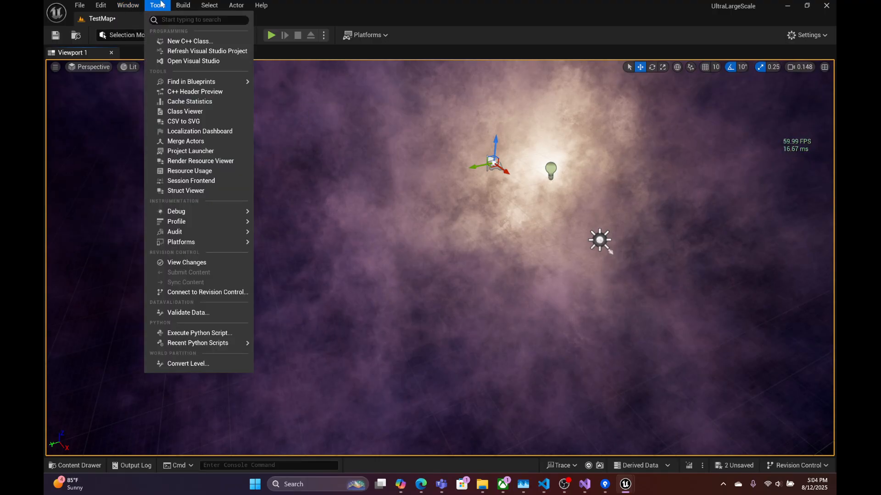
pyautogui.moveTo(128, 5)
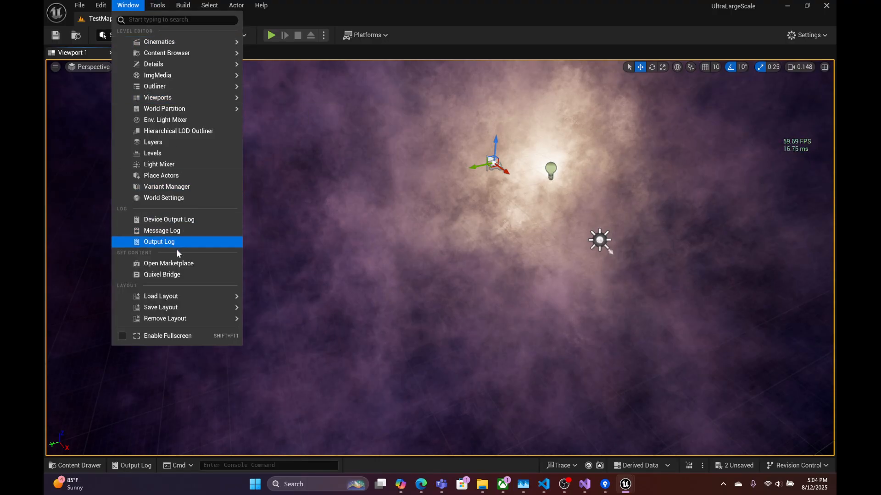
pyautogui.moveTo(176, 298)
pyautogui.click(283, 310)
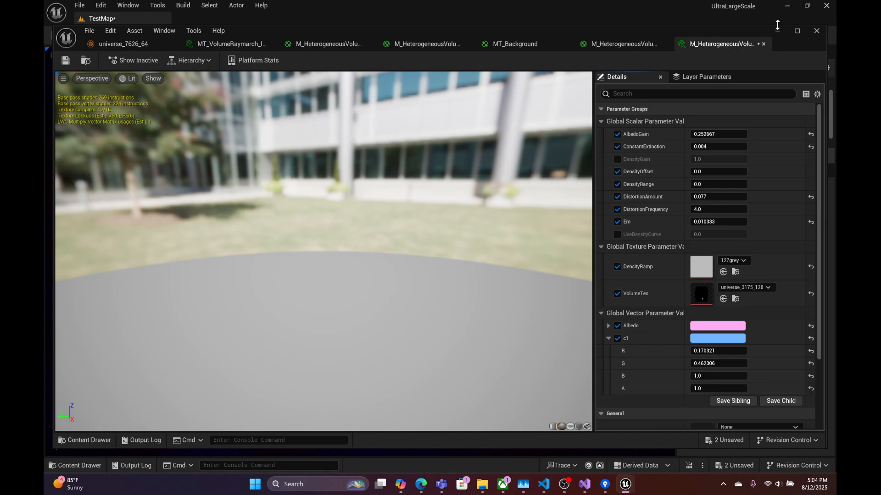
# - Minimize the material editor window, select HeterogeneousVolume in the level and look through its volume, animation, lighting and rendering properties
pyautogui.click(776, 29)
pyautogui.moveTo(596, 192); pyautogui.dragTo(541, 209, button='right')
pyautogui.scroll(1, 587, 239)
pyautogui.press('w')
pyautogui.press('d')
pyautogui.scroll(2, 638, 227)
pyautogui.scroll(-10, 770, 317)
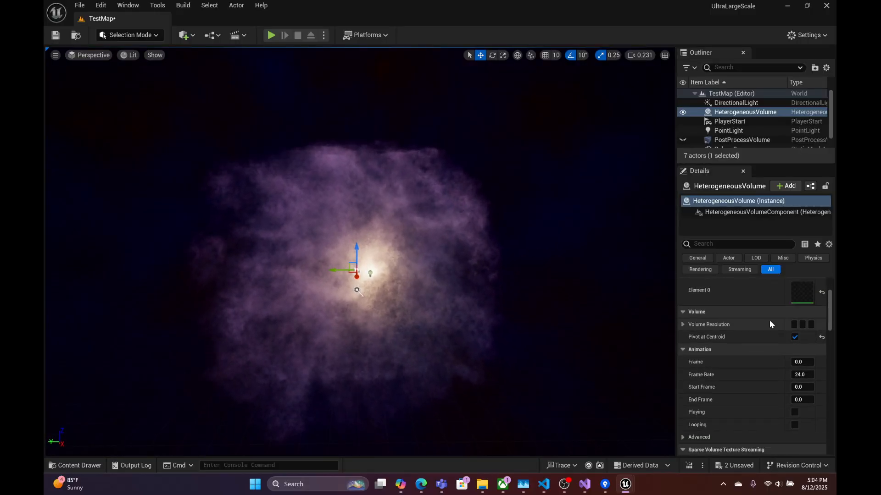
pyautogui.scroll(-4, 784, 306)
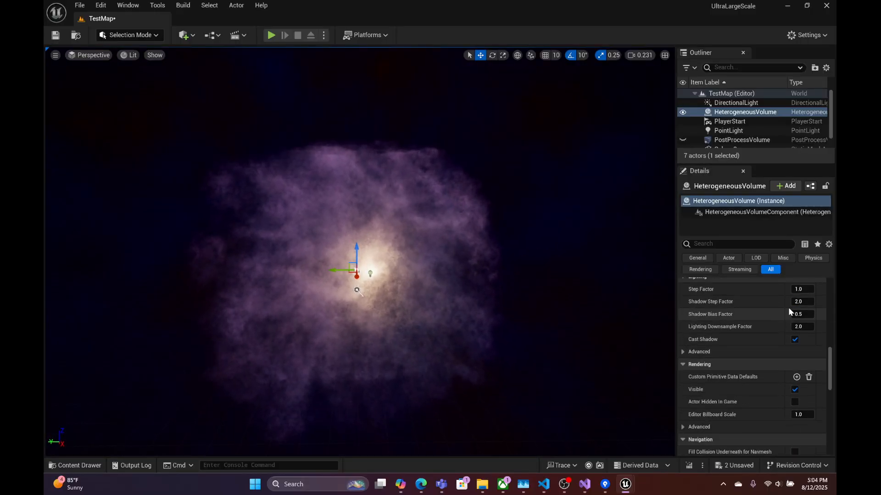
pyautogui.scroll(7, 783, 301)
pyautogui.scroll(8, 781, 308)
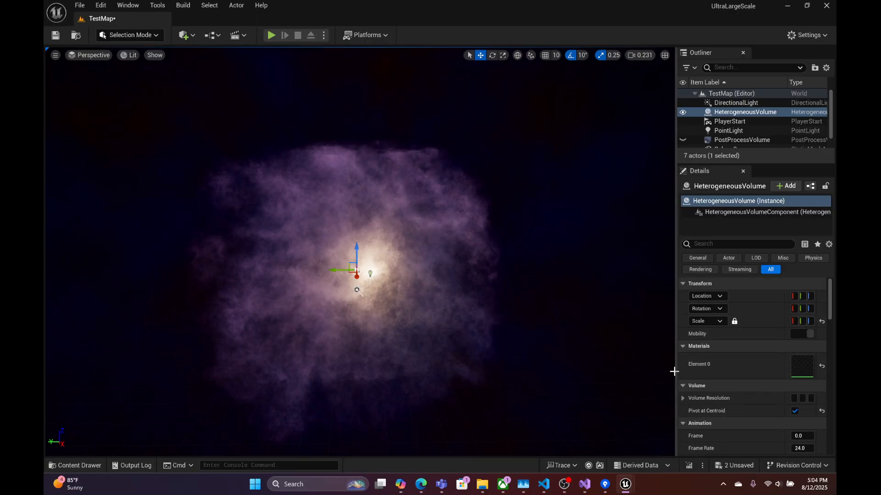
# - Widen the property area and set HeterogeneousVolume's Volume Resolution to 145, 163, 164
pyautogui.moveTo(676, 371); pyautogui.dragTo(470, 371)
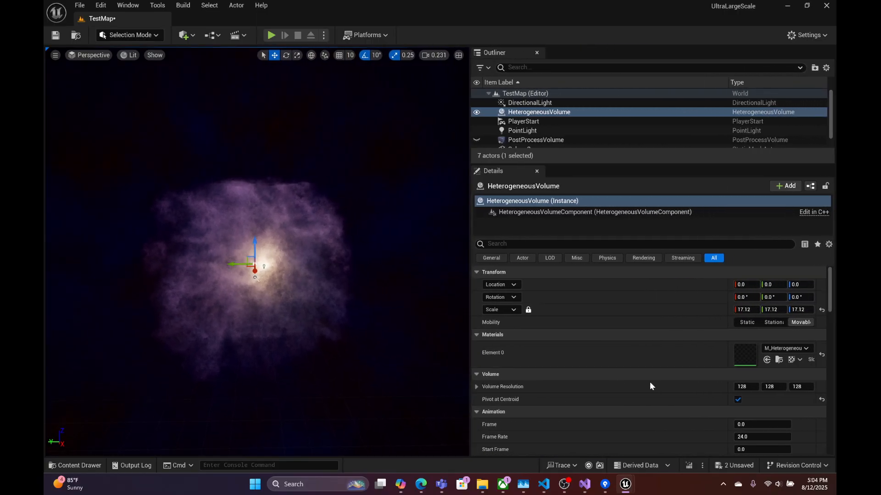
pyautogui.moveTo(744, 386); pyautogui.dragTo(748, 387)
pyautogui.moveTo(810, 387)
pyautogui.mouseDown()
pyautogui.moveTo(821, 387)
pyautogui.moveTo(777, 386)
pyautogui.moveTo(798, 387)
pyautogui.mouseUp()
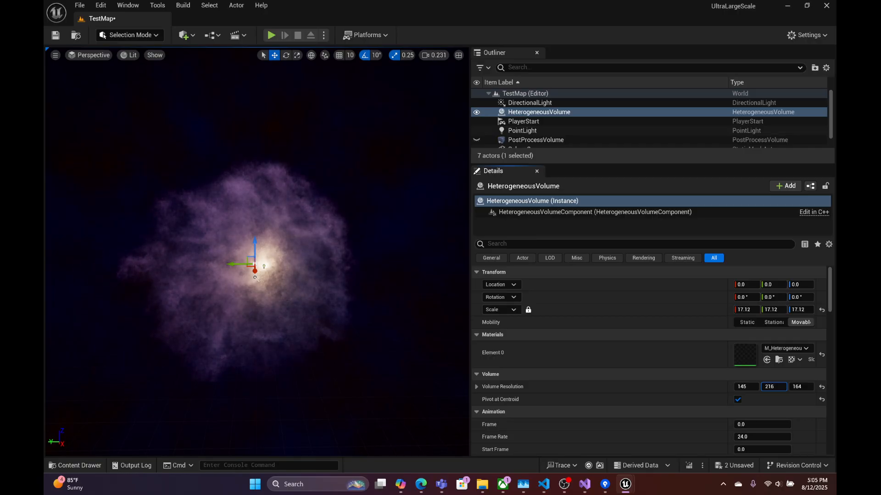
pyautogui.press('w')
pyautogui.moveTo(257, 257); pyautogui.dragTo(230, 266, button='right')
pyautogui.press('s')
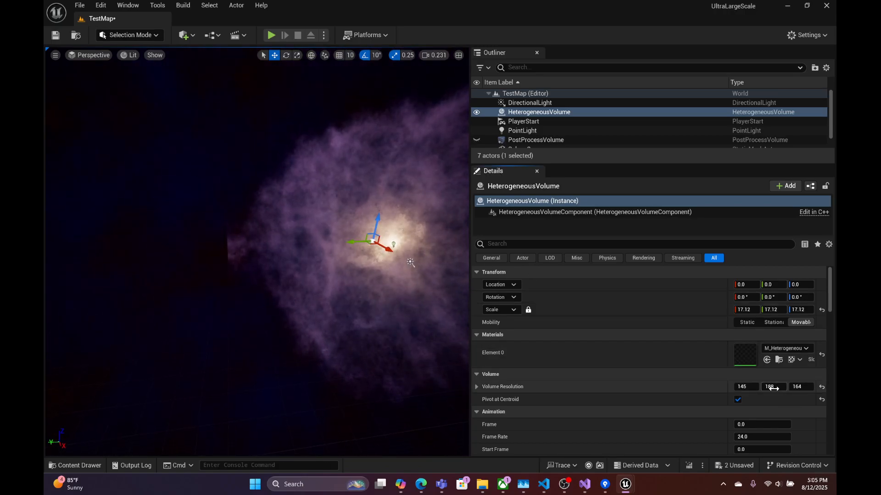
pyautogui.moveTo(773, 387); pyautogui.dragTo(766, 387)
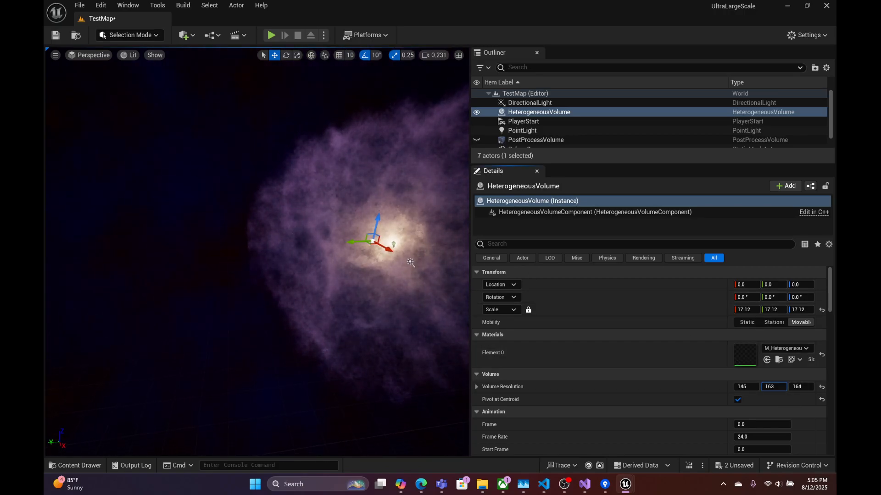
# - Duplicate the nebula volume and move the copy along X to a location of about 1476
pyautogui.moveTo(321, 275); pyautogui.dragTo(353, 108, button='right')
pyautogui.press('w')
pyautogui.press('s')
pyautogui.press('w')
pyautogui.scroll(-2, 293, 257)
pyautogui.scroll(-3, 294, 257)
pyautogui.press('s')
pyautogui.moveTo(78, 87); pyautogui.dragTo(115, 167, button='right')
pyautogui.scroll(4, 111, 167)
pyautogui.moveTo(239, 266); pyautogui.dragTo(371, 298)
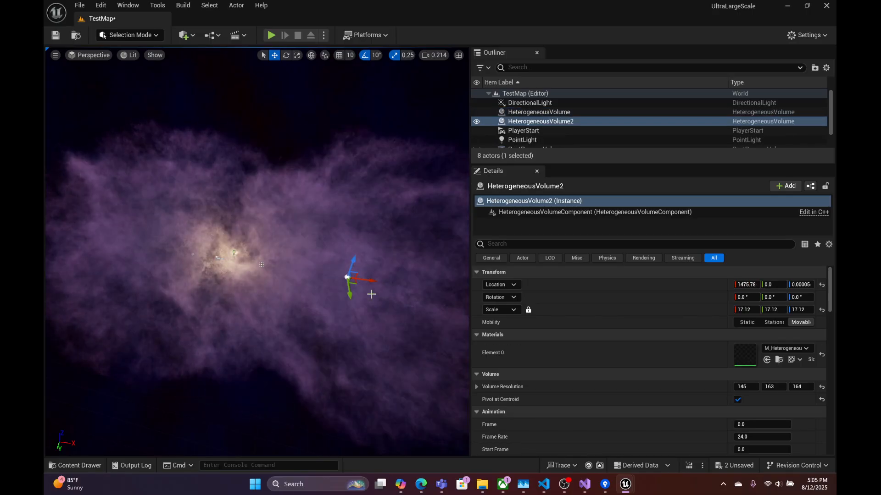
# - Paste a third nebula volume and move it to about X -326, Y -1692, overlapping the others
pyautogui.hotkey('ctrl', 'v')
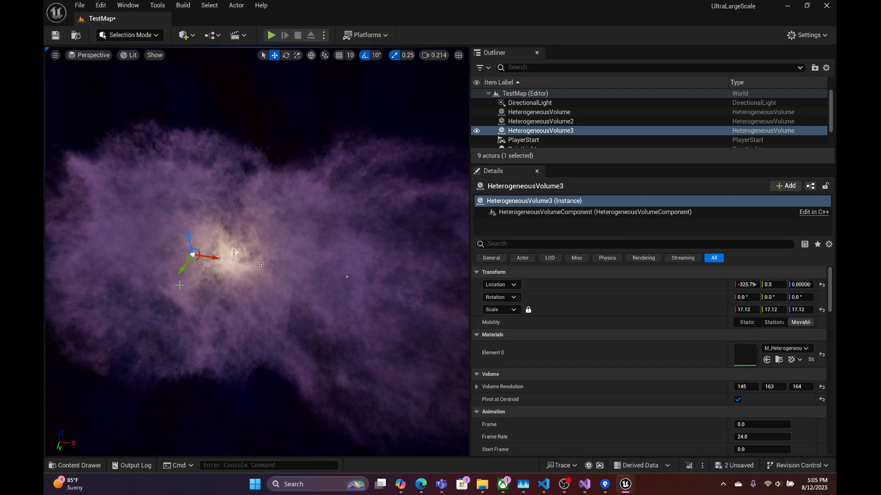
pyautogui.moveTo(180, 276); pyautogui.dragTo(196, 257)
pyautogui.moveTo(250, 206); pyautogui.dragTo(323, 224)
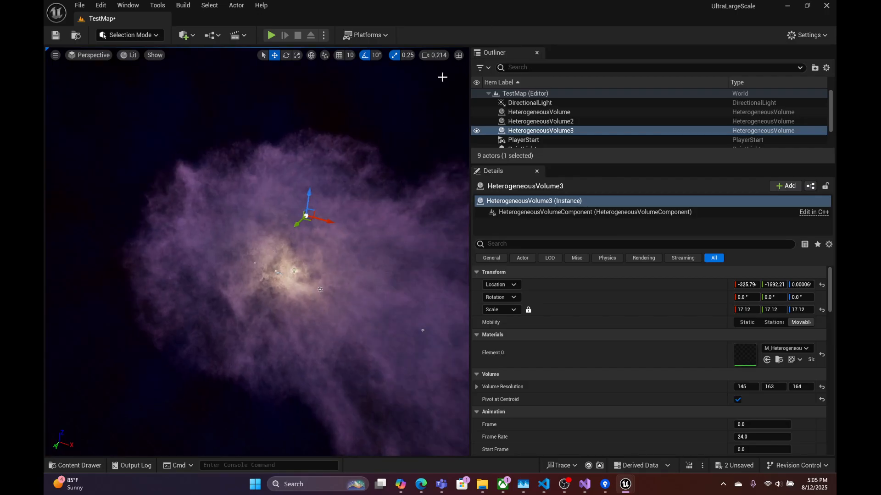
# - Show the frame rate in the viewport with the console command stat fps
pyautogui.press('`')
pyautogui.write('stat fps')
pyautogui.press('Return')
# - Inspect the three overlapping nebula volumes up close and from far away while checking the frame rate
pyautogui.moveTo(348, 183); pyautogui.dragTo(656, 245, button='right')
pyautogui.press('w')
pyautogui.press('w')
pyautogui.press('s')
pyautogui.press('w')
pyautogui.press('a')
pyautogui.press('s')
pyautogui.moveTo(321, 248); pyautogui.dragTo(184, 236, button='right')
pyautogui.scroll(1, 188, 241)
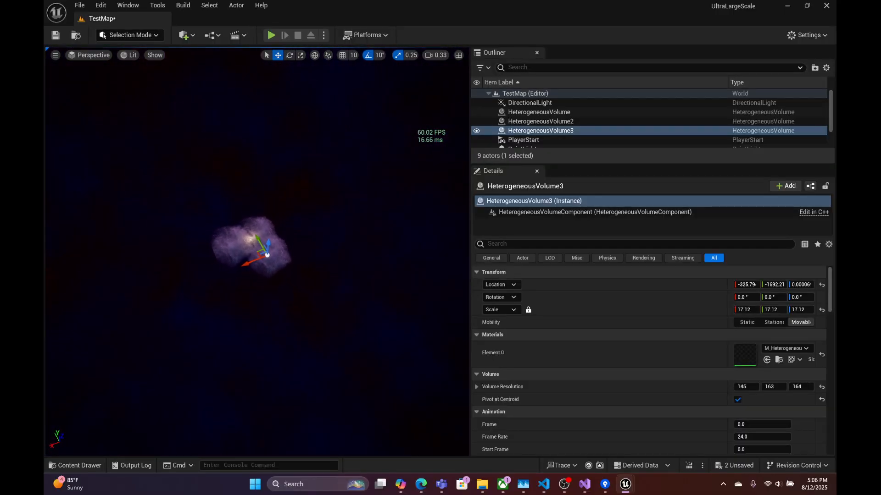
pyautogui.click(382, 185)
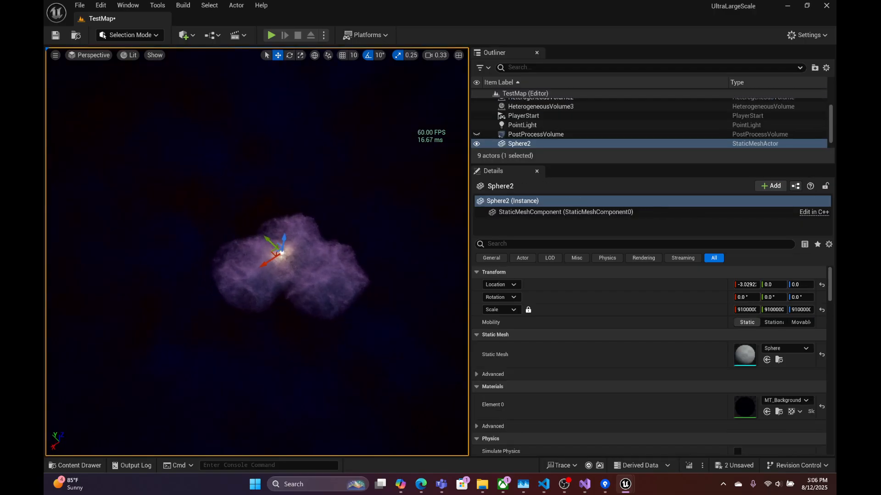
pyautogui.press('w')
pyautogui.moveTo(257, 248); pyautogui.dragTo(339, 232, button='right')
pyautogui.press('s')
pyautogui.press('w')
pyautogui.press('w')
pyautogui.scroll(-1, 229, 231)
# - Select the point light and move it along Y to a location of about -529, between the volumes
pyautogui.click(276, 219)
pyautogui.press('s')
pyautogui.scroll(1, 330, 234)
pyautogui.press('f')
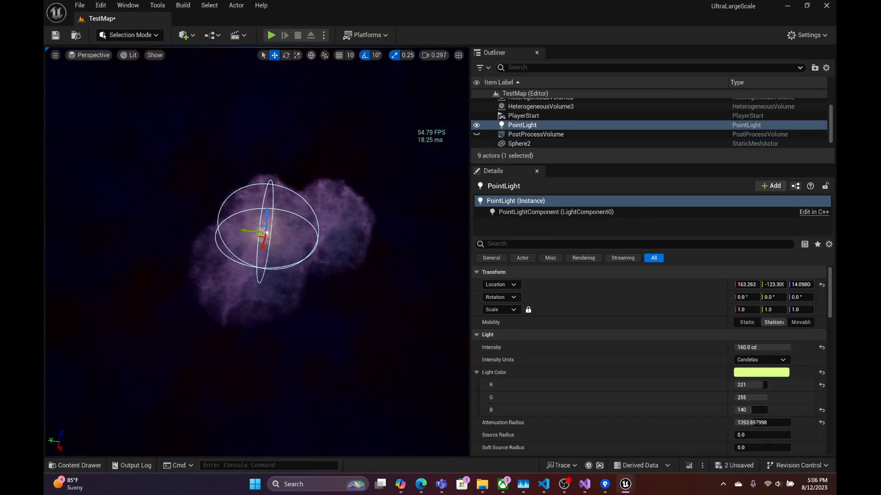
pyautogui.moveTo(262, 247); pyautogui.dragTo(292, 245)
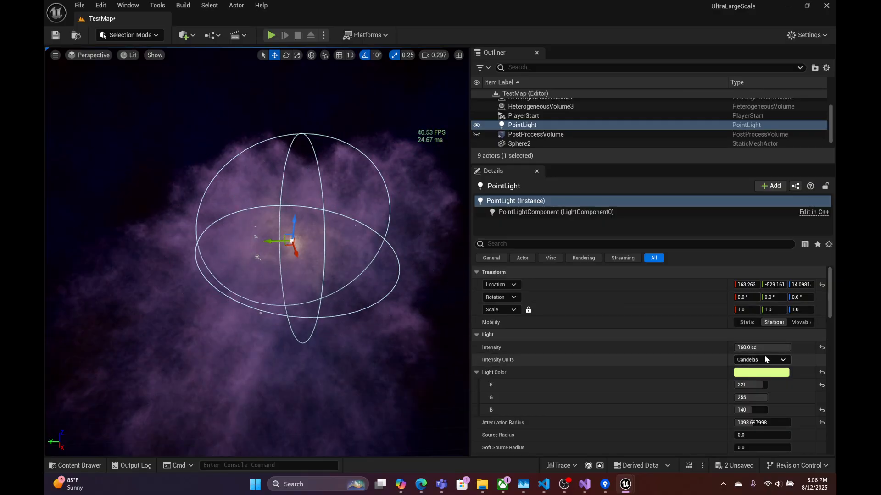
# - Try a point light intensity of 1600 cd and undo the change
pyautogui.click(749, 347)
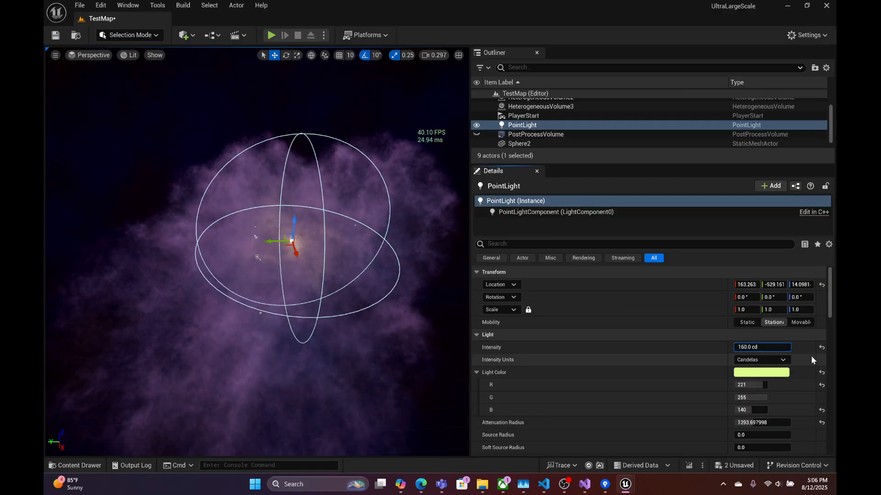
pyautogui.write('0')
pyautogui.press('BackSpace')
pyautogui.write('0')
pyautogui.press('Return')
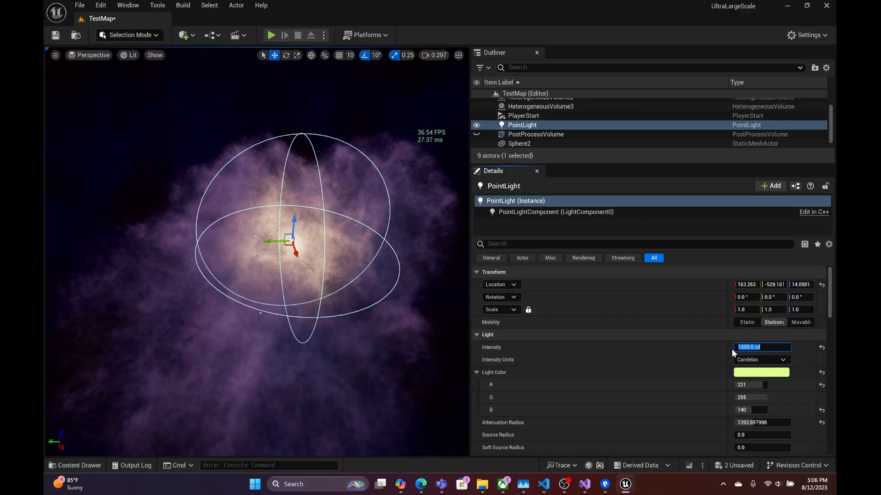
pyautogui.hotkey('ctrl', 'z')
# - Try a point light intensity of 16000 cd
pyautogui.click(745, 348)
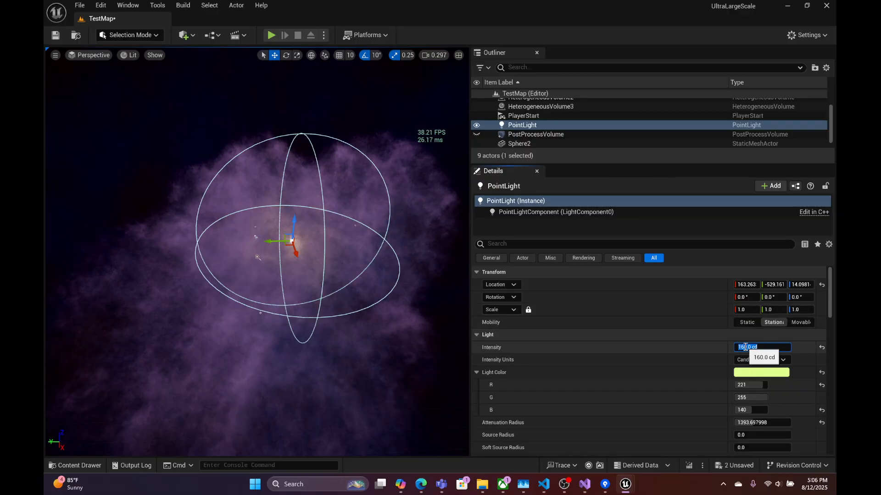
pyautogui.write('00')
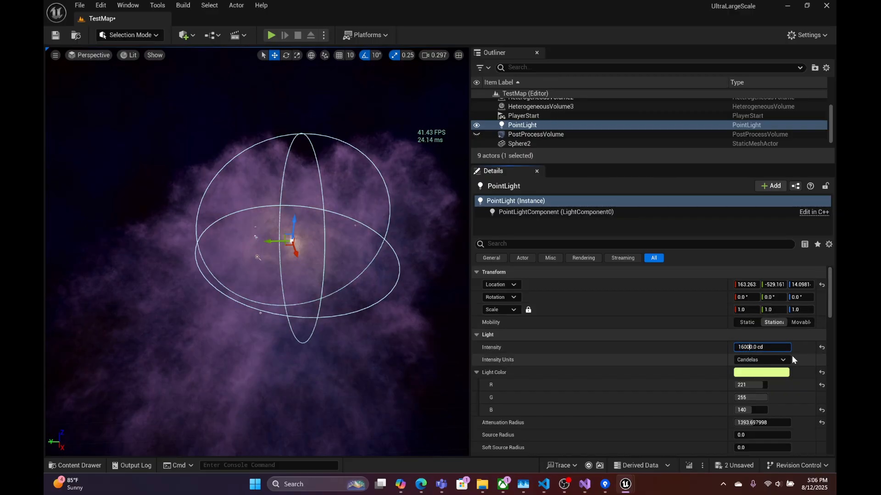
pyautogui.press('Return')
# - Move the point light along X to about 888 and set its light color to orange, hex sRGB FF7B00
pyautogui.moveTo(296, 256); pyautogui.dragTo(298, 296)
pyautogui.click(761, 373)
pyautogui.moveTo(623, 316); pyautogui.dragTo(701, 324)
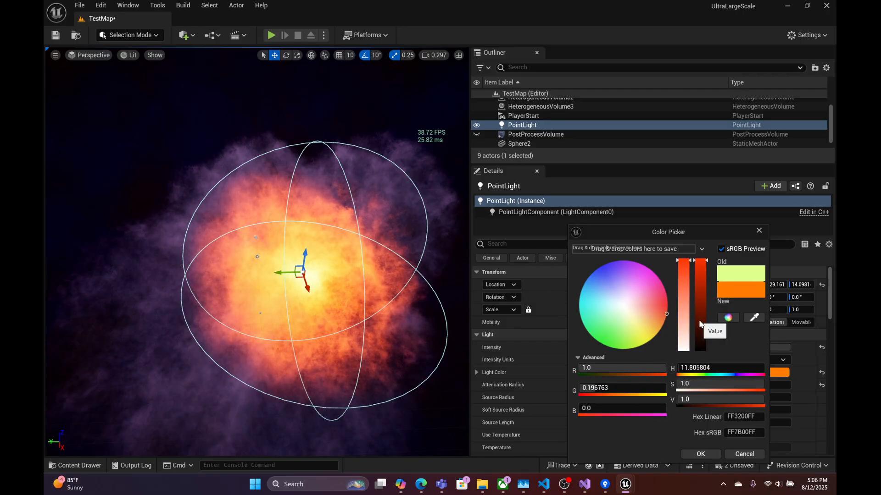
pyautogui.click(700, 455)
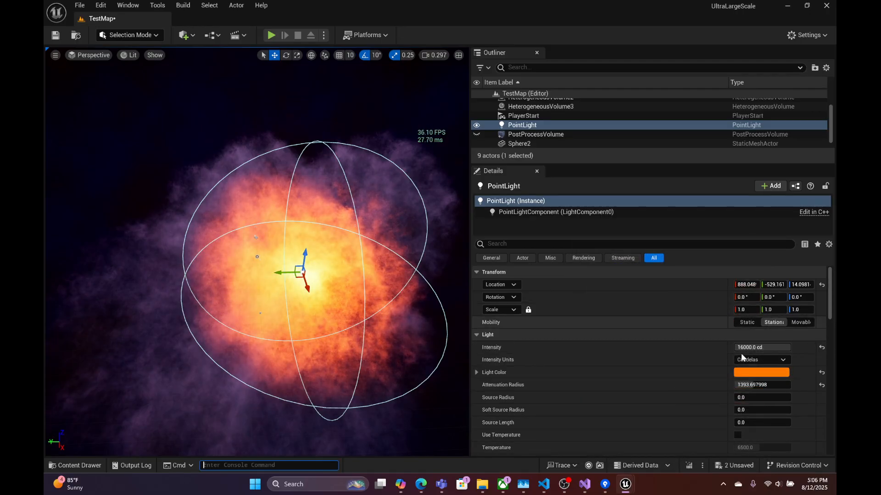
# - Set the orange point light's intensity to 1600 cd
pyautogui.moveTo(746, 347); pyautogui.dragTo(752, 347)
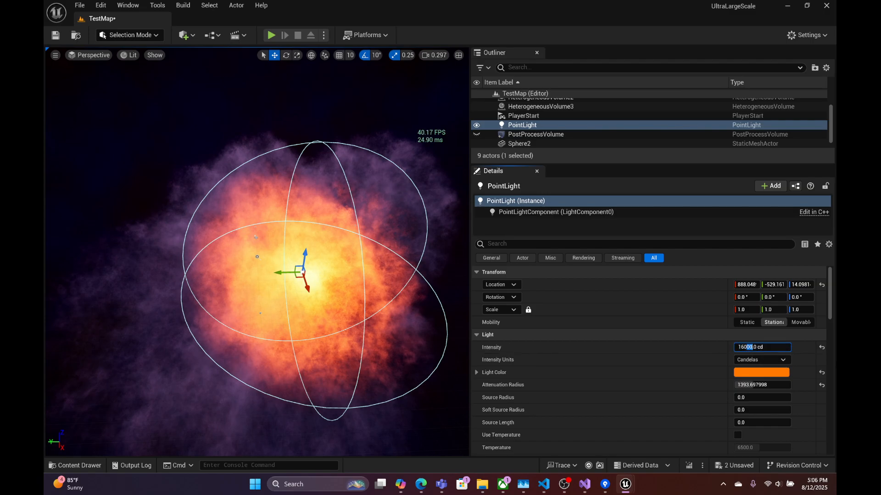
pyautogui.press('Return')
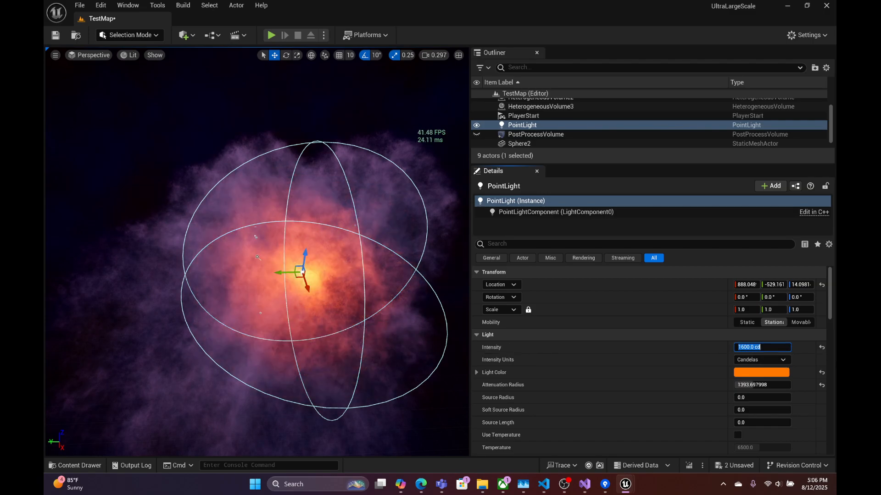
pyautogui.moveTo(348, 275); pyautogui.dragTo(286, 270, button='right')
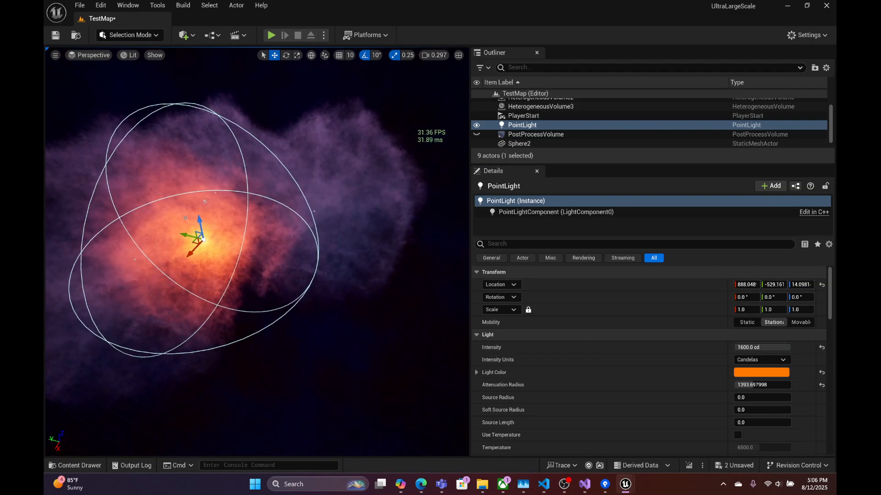
# - Delete the two duplicated heterogeneous volumes, HeterogeneousVolume2 and HeterogeneousVolume3, from the level
pyautogui.click(285, 271)
pyautogui.moveTo(220, 247); pyautogui.dragTo(168, 273, button='right')
pyautogui.scroll(-1, 205, 243)
pyautogui.moveTo(256, 200); pyautogui.dragTo(215, 204, button='right')
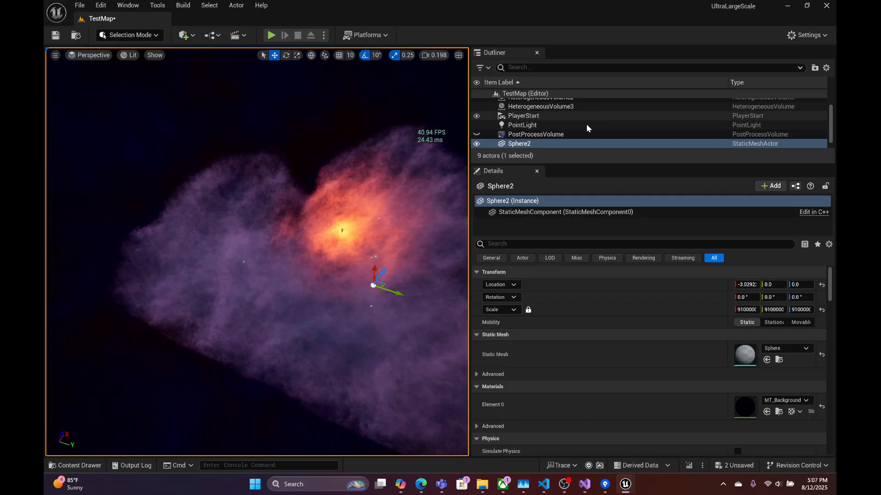
pyautogui.scroll(2, 585, 125)
pyautogui.click(560, 131)
pyautogui.press('Delete')
pyautogui.press('Delete')
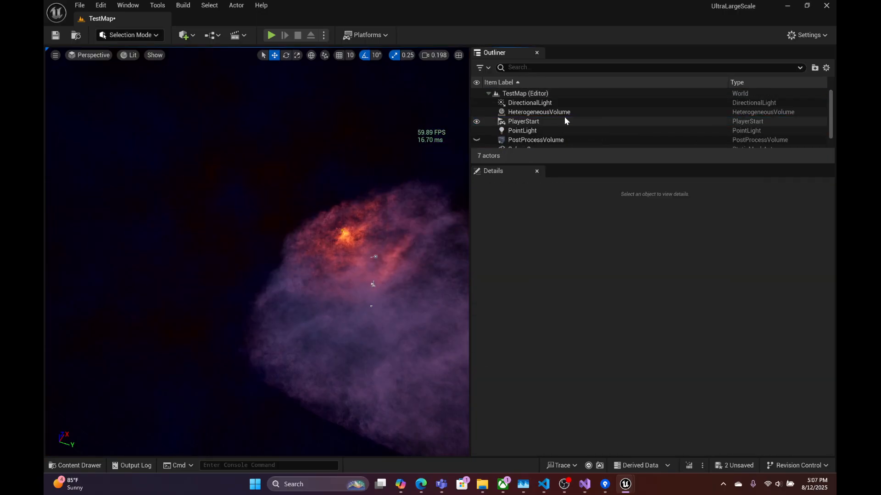
# - Select the remaining HeterogeneousVolume and reset its location to 0, 0, 0
pyautogui.click(380, 267)
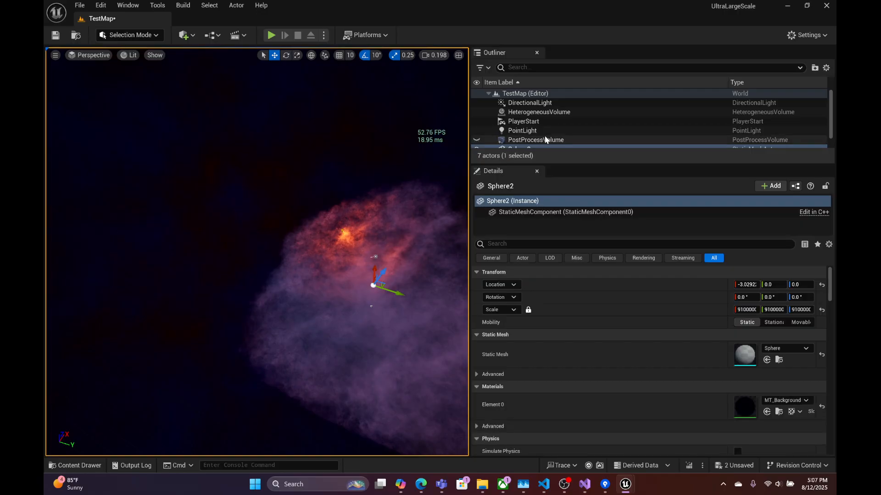
pyautogui.click(540, 113)
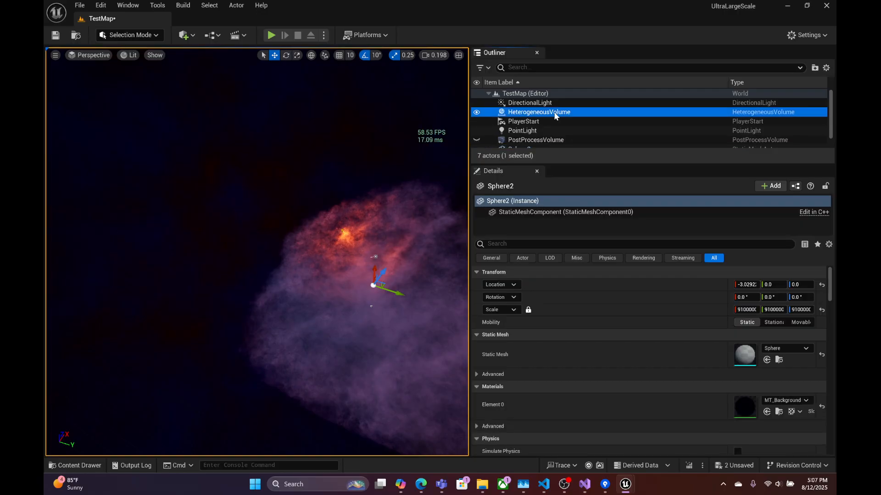
pyautogui.click(821, 286)
pyautogui.keyDown('alt'); pyautogui.moveTo(348, 294); pyautogui.dragTo(403, 252); pyautogui.keyUp('alt')
pyautogui.moveTo(402, 256); pyautogui.dragTo(445, 245, button='right')
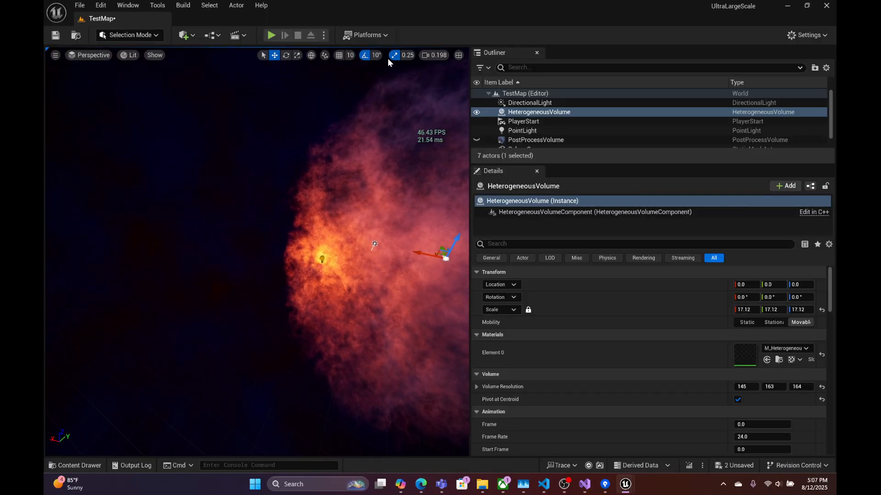
# - Select the point light and move it near the nebula's center, to about X -138 and Y 185
pyautogui.click(322, 259)
pyautogui.click(294, 255)
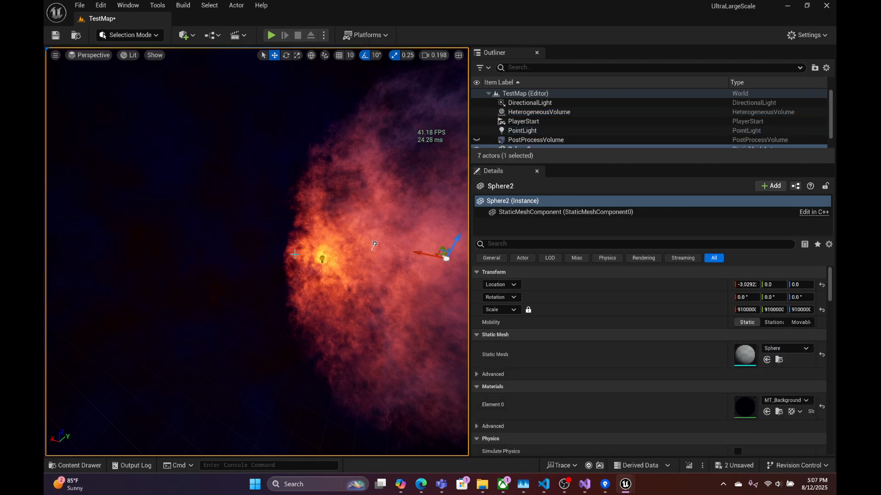
pyautogui.click(320, 259)
pyautogui.keyDown('shift'); pyautogui.moveTo(304, 257); pyautogui.dragTo(264, 295); pyautogui.keyUp('shift')
pyautogui.press('s')
pyautogui.moveTo(295, 271); pyautogui.dragTo(250, 272, button='right')
pyautogui.moveTo(265, 248); pyautogui.dragTo(304, 230)
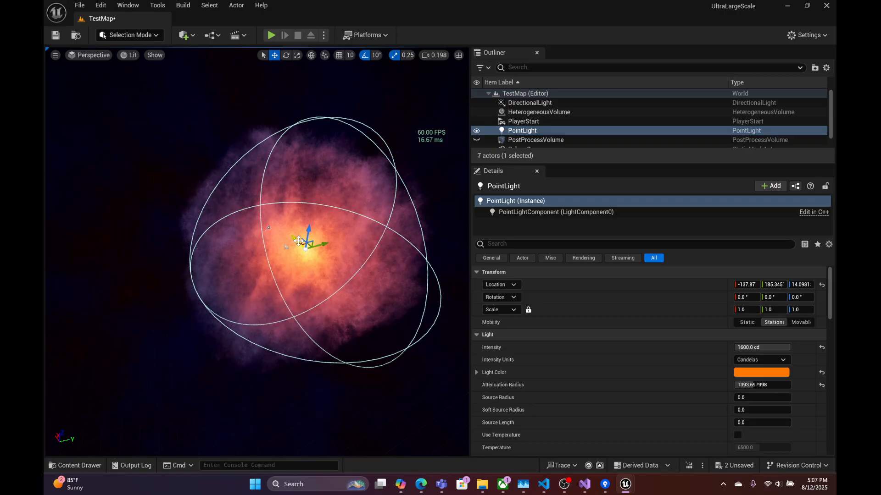
# - Review the HeterogeneousVolume's properties, from volume resolution and animation to its lighting and rendering settings
pyautogui.click(546, 112)
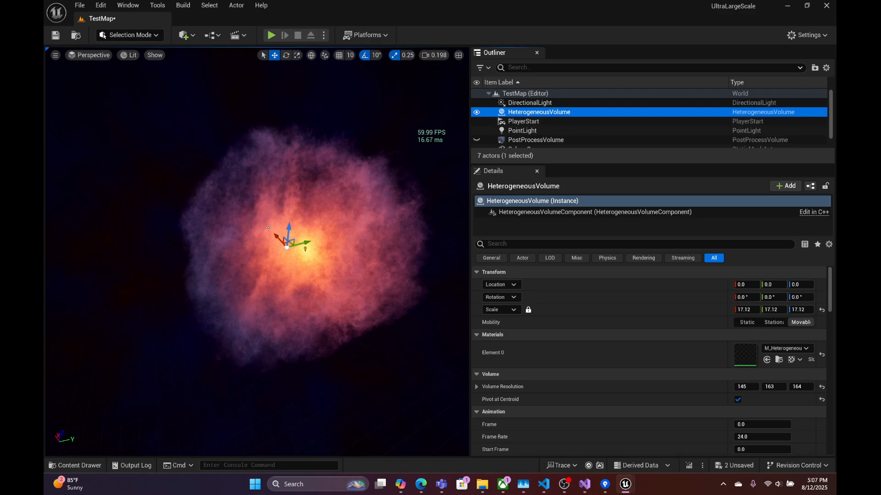
pyautogui.scroll(-3, 582, 367)
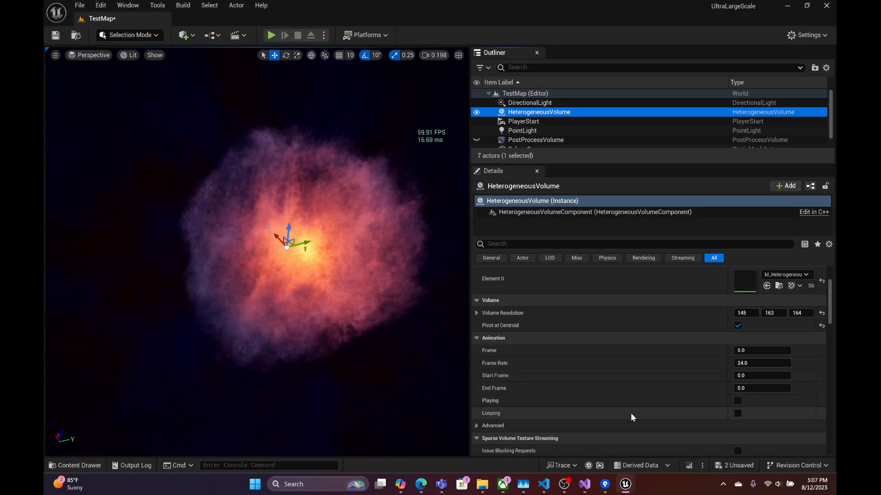
pyautogui.scroll(-3, 647, 422)
pyautogui.scroll(-15, 633, 442)
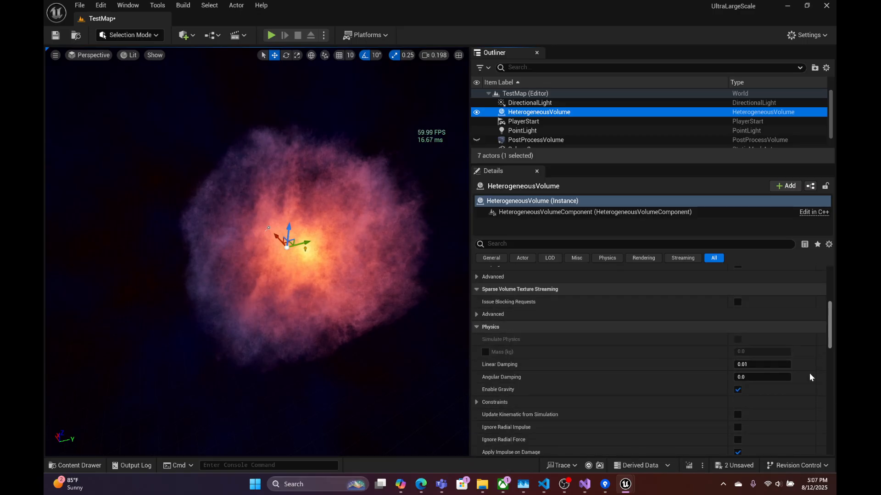
pyautogui.scroll(-4, 755, 376)
pyautogui.scroll(9, 736, 359)
pyautogui.scroll(15, 628, 385)
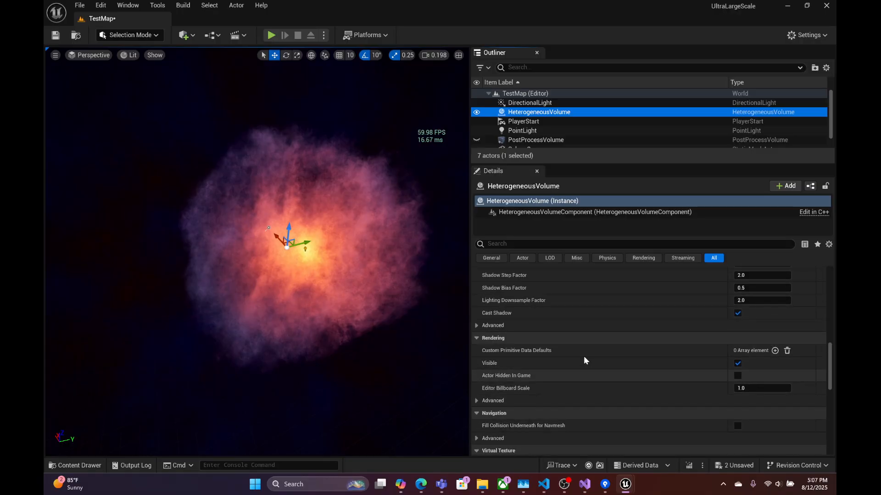
pyautogui.scroll(3, 633, 367)
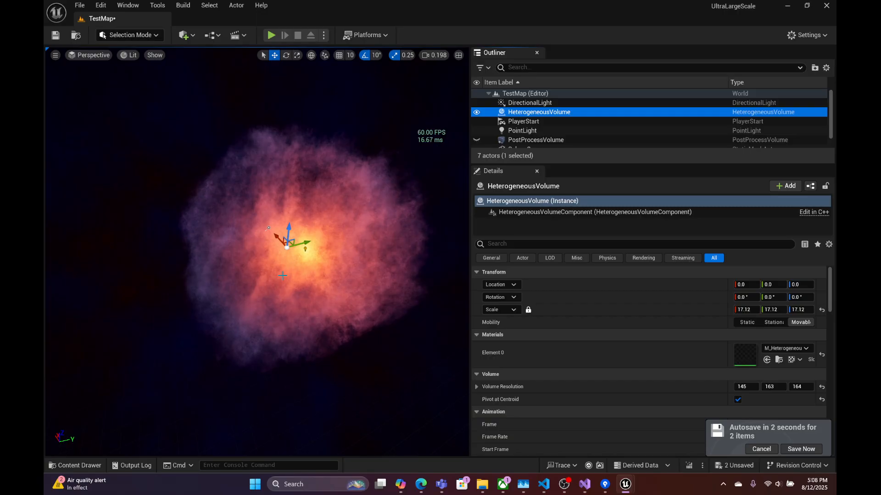
# - Examine the single nebula volume from different distances while checking the frame rate
pyautogui.press('`')
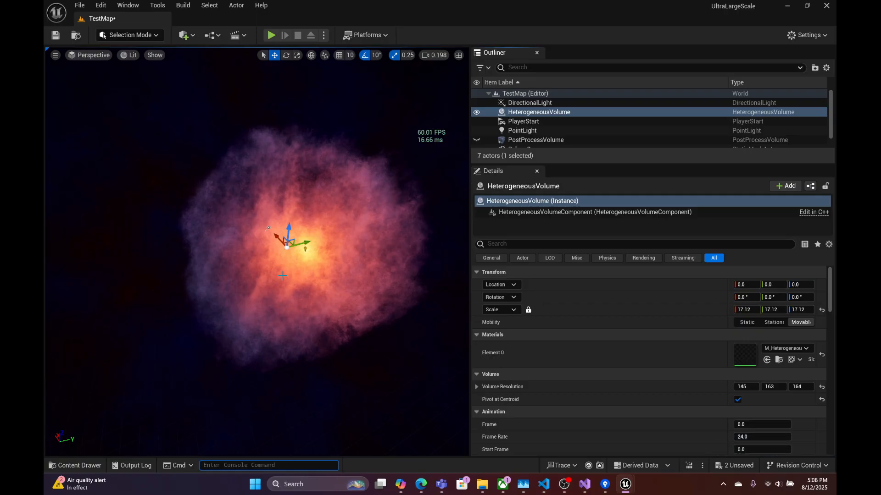
pyautogui.moveTo(376, 207); pyautogui.dragTo(396, 205, button='right')
pyautogui.press('w')
pyautogui.scroll(-5, 406, 184)
pyautogui.scroll(-2, 348, 133)
pyautogui.press('s')
pyautogui.scroll(5, 430, 226)
pyautogui.scroll(4, 459, 222)
# - Bring up the nebula's material instance editor and arrange it narrowed beside the level viewport, with its parameters widened
pyautogui.moveTo(625, 484)
pyautogui.click(670, 439)
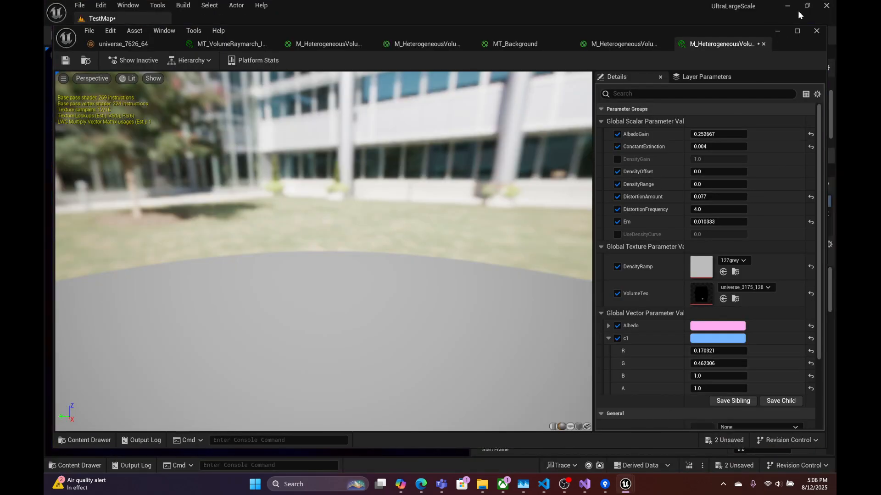
pyautogui.moveTo(827, 57); pyautogui.dragTo(516, 65)
pyautogui.moveTo(415, 35); pyautogui.dragTo(717, 51)
pyautogui.moveTo(351, 166); pyautogui.dragTo(554, 168)
pyautogui.moveTo(735, 194); pyautogui.dragTo(586, 207)
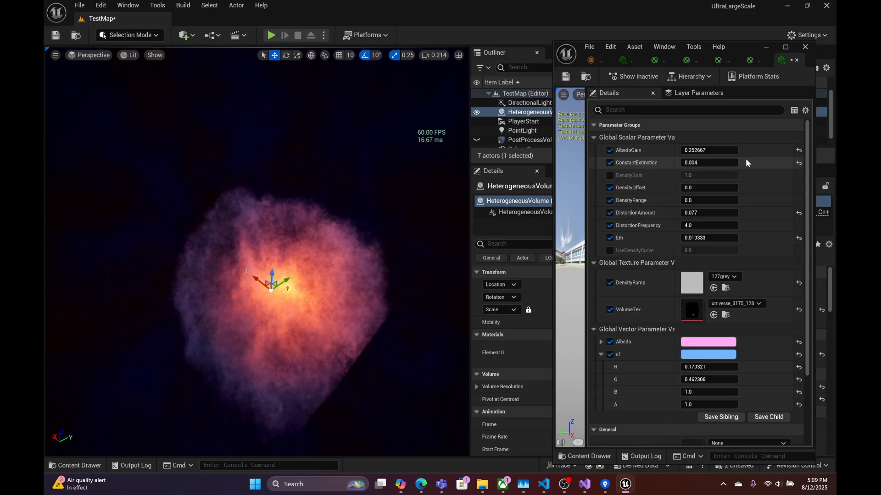
# - Lower the nebula material instance's AlbedoGain to about 0.074
pyautogui.click(728, 150)
pyautogui.write('0.146')
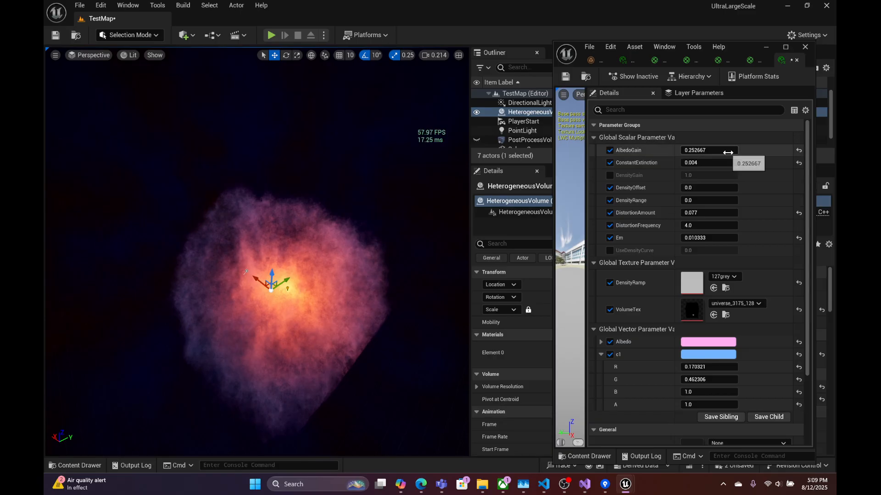
pyautogui.moveTo(728, 150)
pyautogui.mouseDown()
pyautogui.moveTo(682, 150)
pyautogui.moveTo(753, 150)
pyautogui.moveTo(672, 150)
pyautogui.moveTo(807, 150)
pyautogui.moveTo(742, 150)
pyautogui.mouseUp()
# - Fly around and into the nebula to examine its colors and fine detail around the point light
pyautogui.press('w')
pyautogui.moveTo(257, 252); pyautogui.dragTo(363, 269, button='right')
pyautogui.press('s')
pyautogui.press('w')
pyautogui.press('s')
pyautogui.press('w')
pyautogui.press('s')
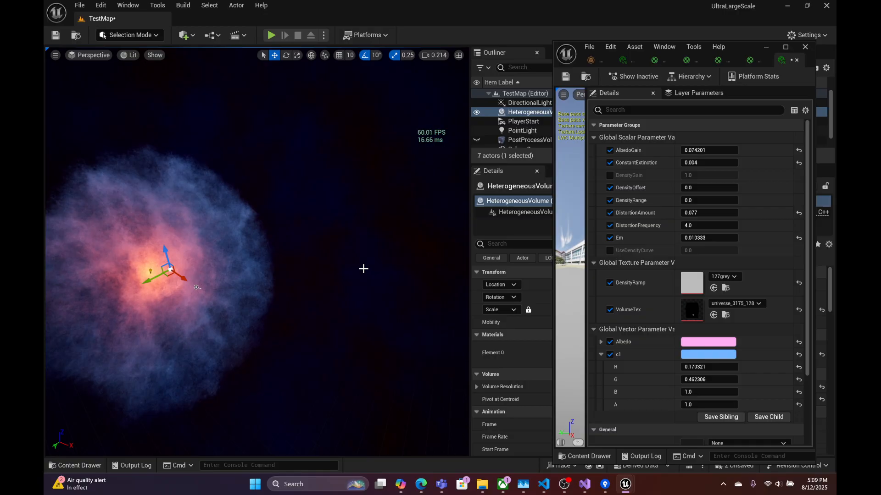
pyautogui.moveTo(365, 246)
pyautogui.mouseDown(button='right')
pyautogui.moveTo(312, 244)
pyautogui.moveTo(362, 202)
pyautogui.moveTo(381, 220)
pyautogui.moveTo(367, 211)
pyautogui.moveTo(367, 191)
pyautogui.moveTo(400, 190)
pyautogui.moveTo(364, 261)
pyautogui.mouseUp(button='right')
pyautogui.press('w')
pyautogui.press('w')
pyautogui.scroll(-5, 367, 202)
pyautogui.press('w')
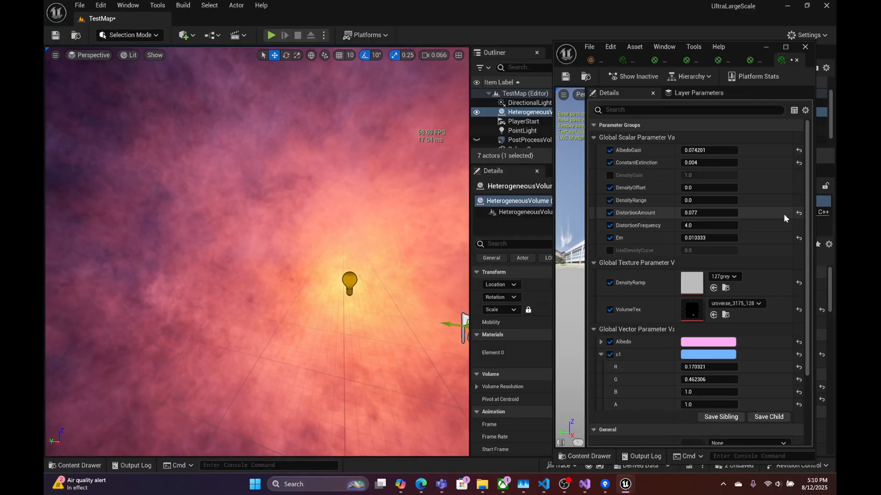
pyautogui.moveTo(390, 207); pyautogui.dragTo(271, 198, button='right')
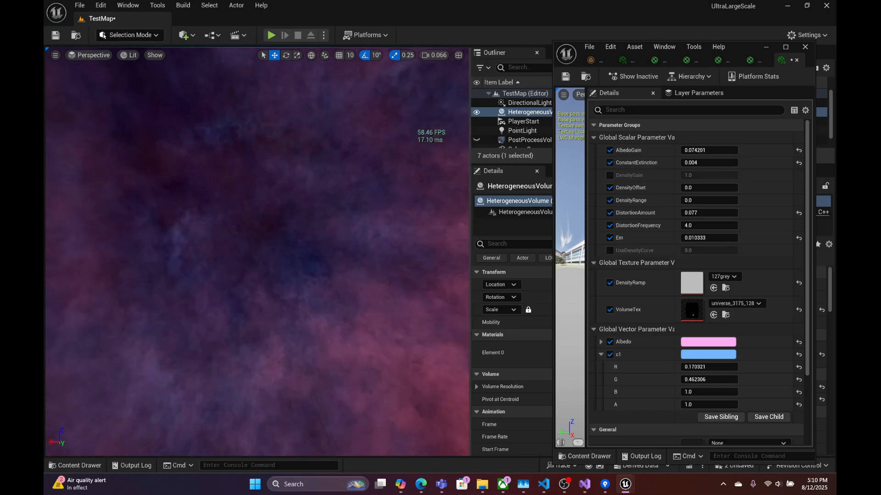
pyautogui.moveTo(257, 252); pyautogui.dragTo(259, 298, button='right')
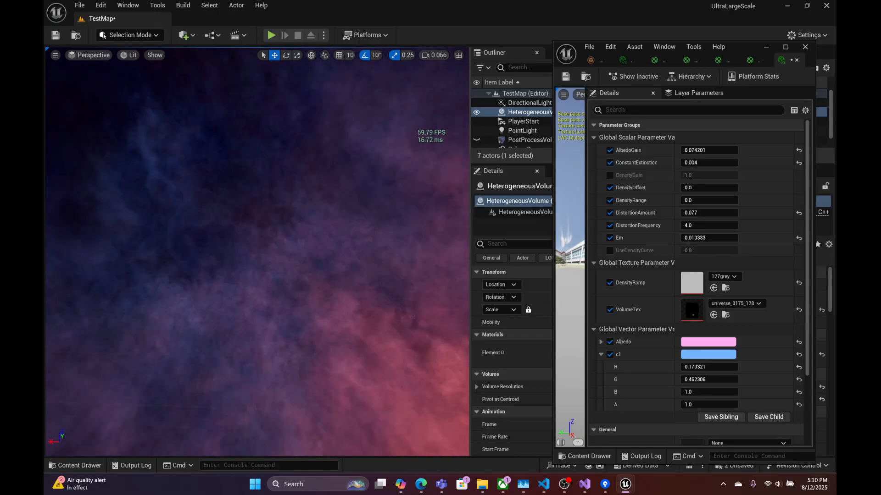
# - Try a DistortionAmount of 0.0 and examine the nebula's detail up close
pyautogui.click(730, 213)
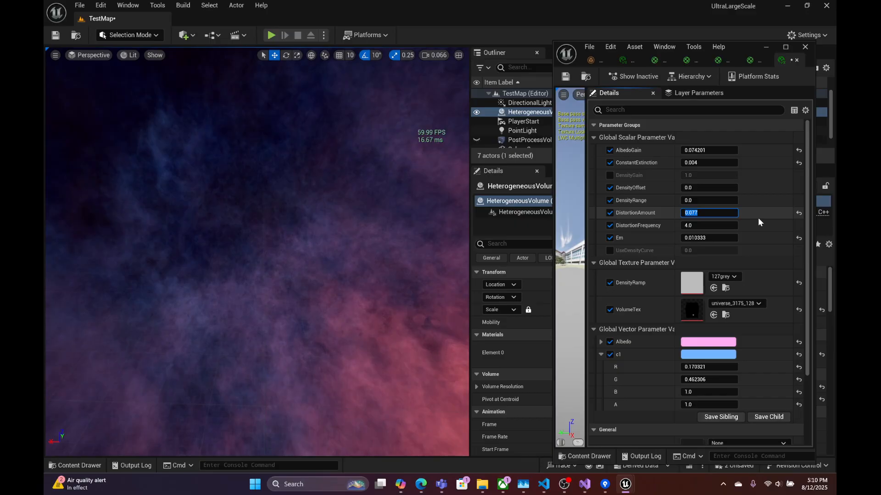
pyautogui.write('0.0')
pyautogui.press('Return')
pyautogui.moveTo(332, 207); pyautogui.dragTo(332, 215, button='right')
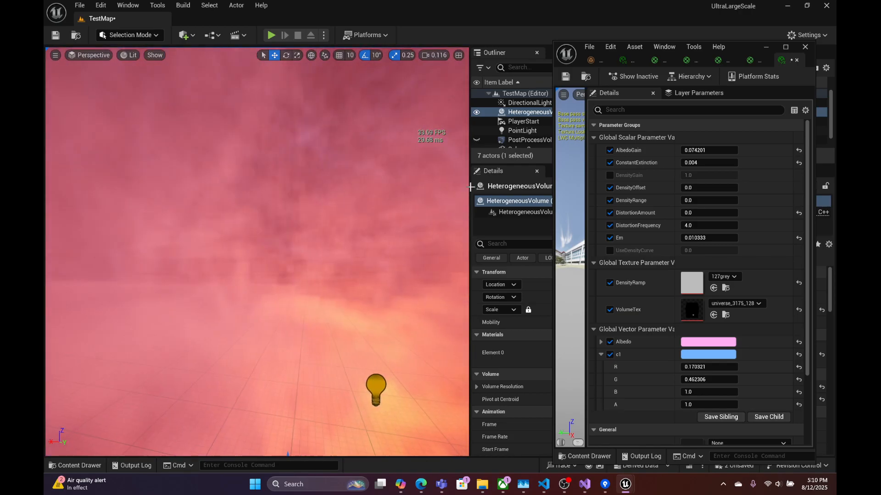
pyautogui.click(717, 213)
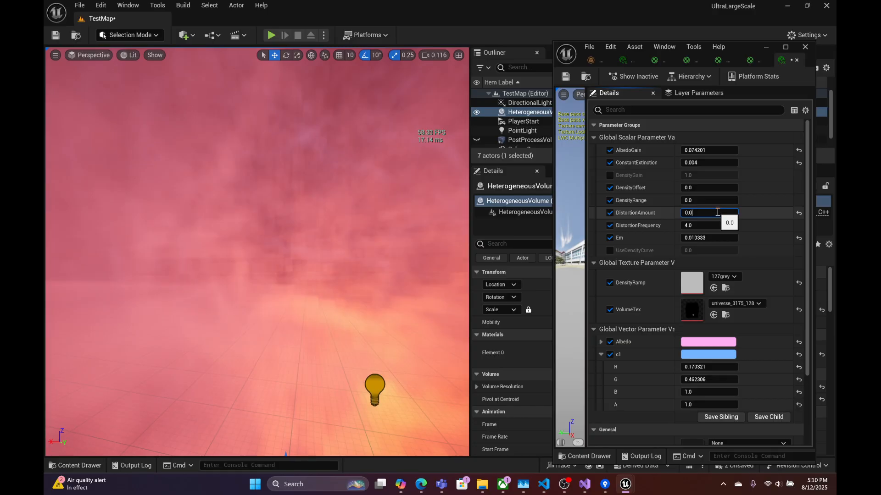
pyautogui.moveTo(363, 234); pyautogui.dragTo(369, 275, button='right')
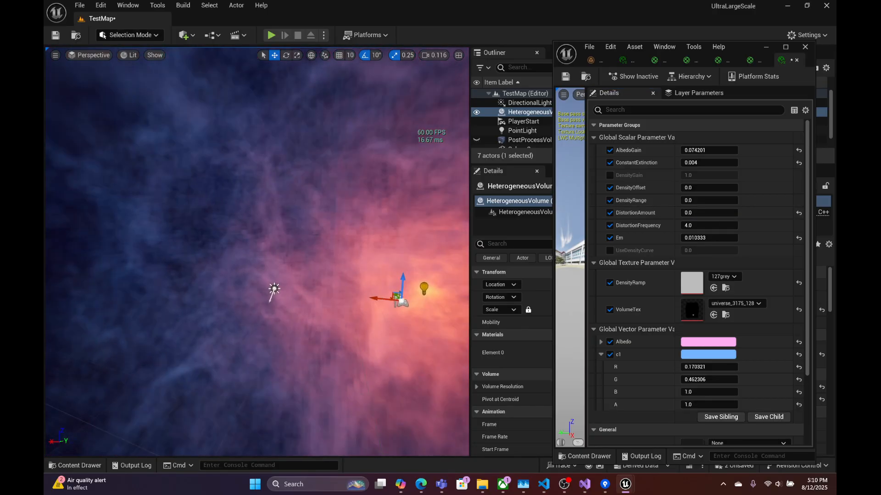
# - Set the DistortionAmount to 0.05 and fly through the nebula to check its detail
pyautogui.click(715, 214)
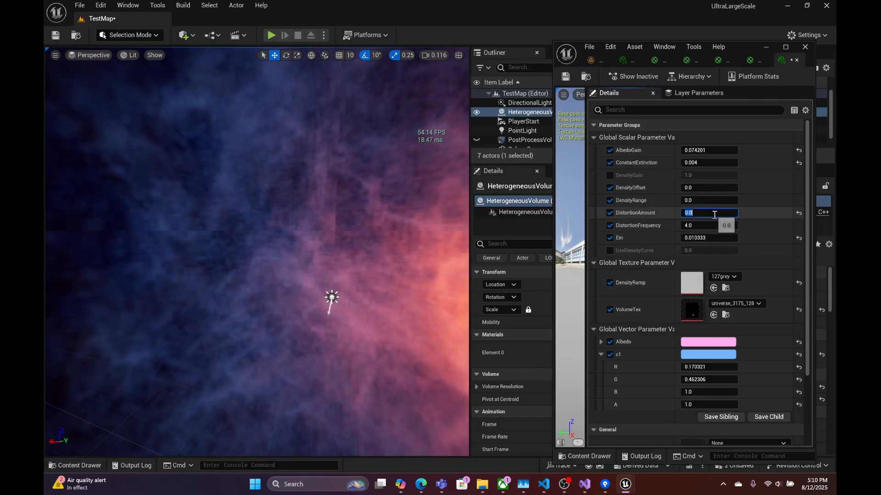
pyautogui.write('5')
pyautogui.press('Return')
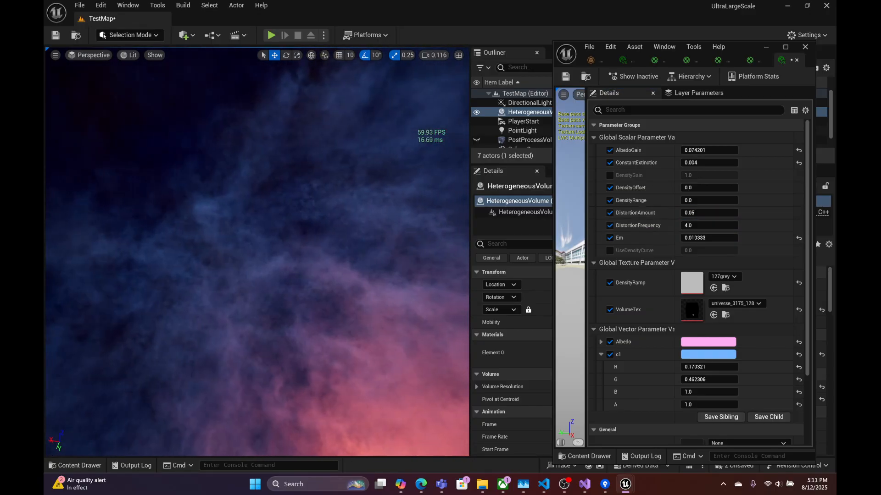
pyautogui.press('w')
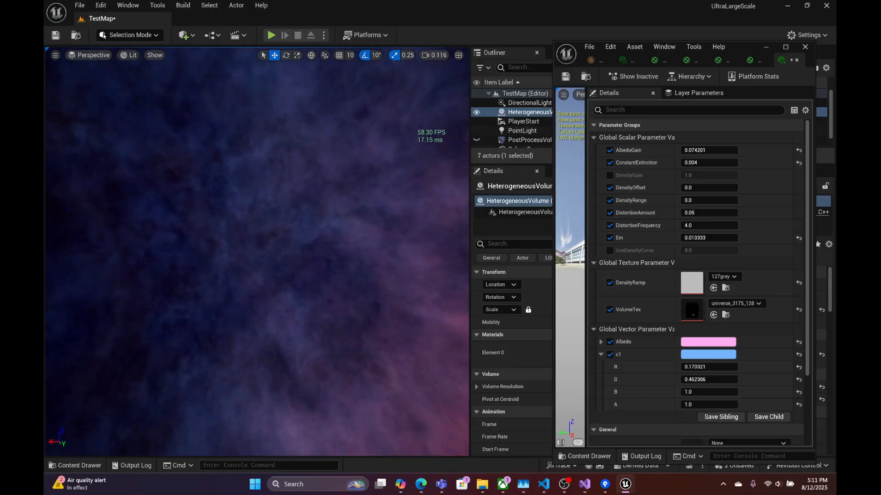
pyautogui.press('w')
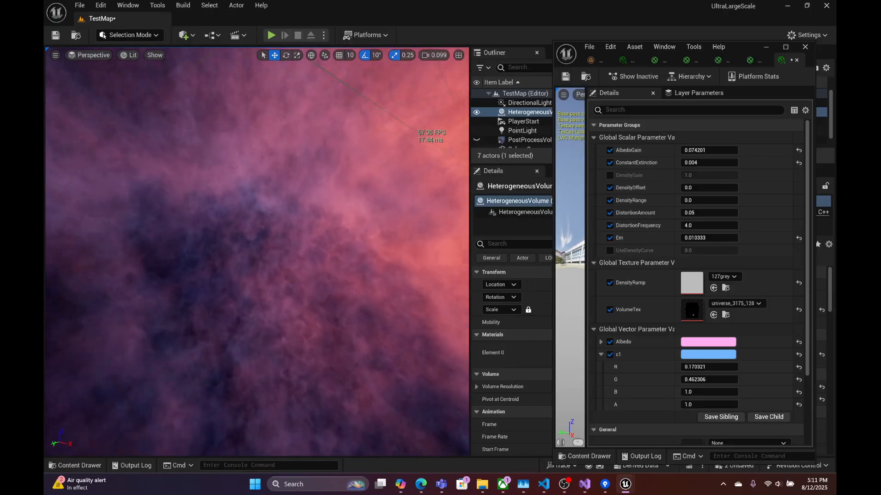
# - Fly through the nebula and reframe it to examine its detail up close and from outside
pyautogui.press('w')
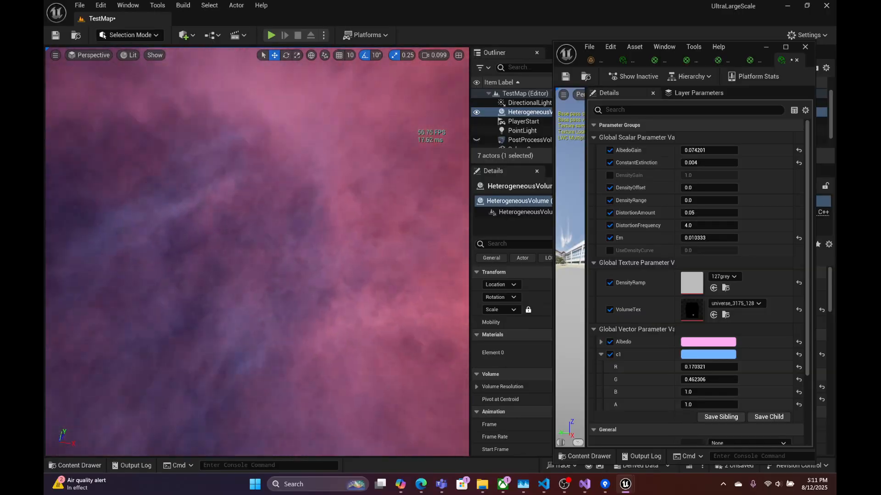
pyautogui.press('w')
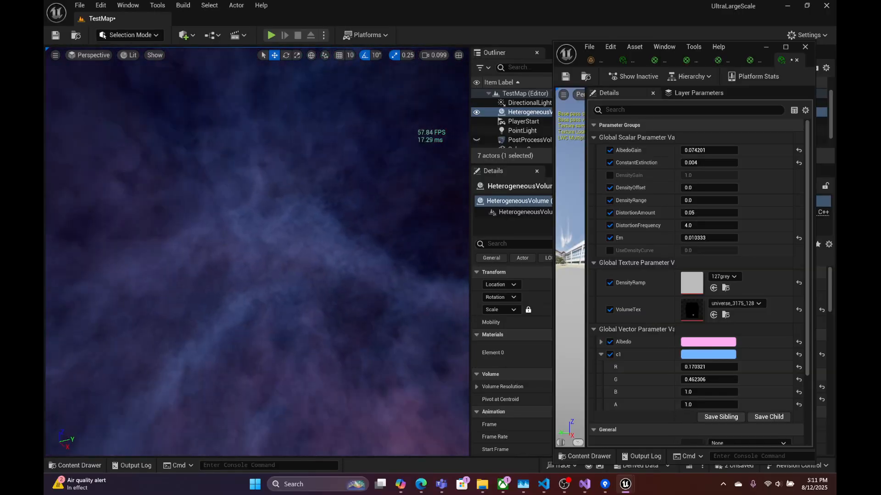
pyautogui.press('w')
pyautogui.scroll(3, 257, 251)
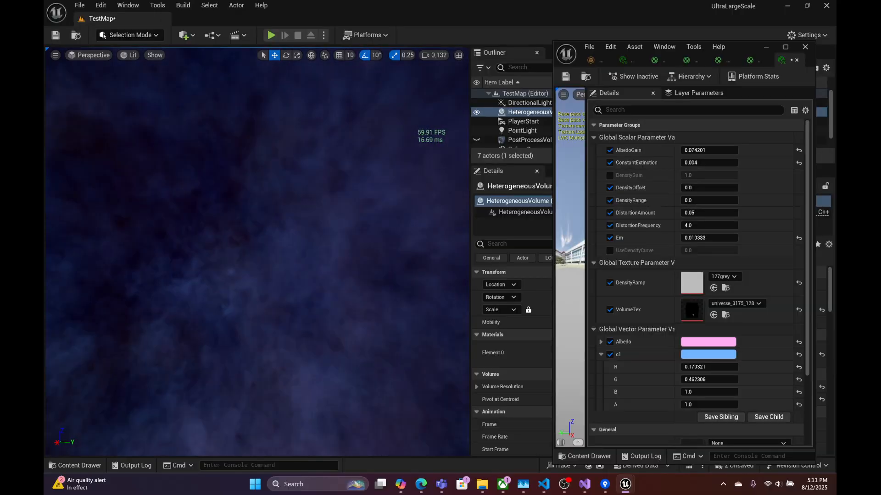
pyautogui.press('f')
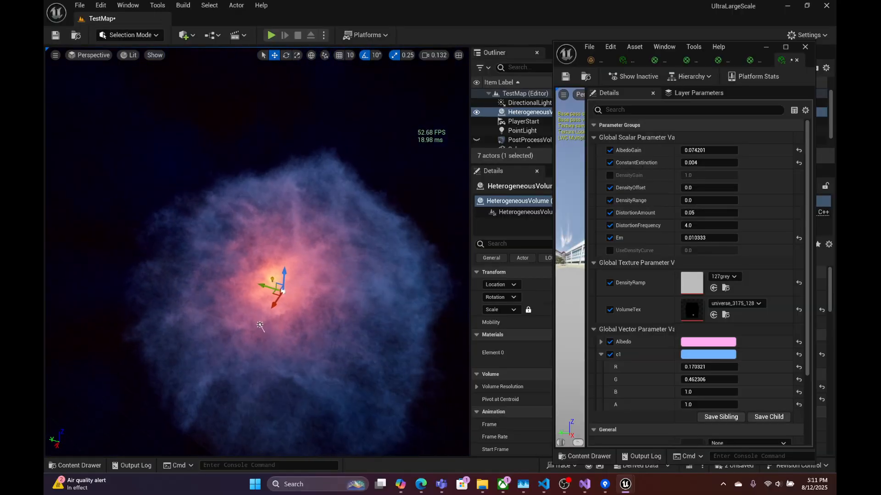
pyautogui.press('d')
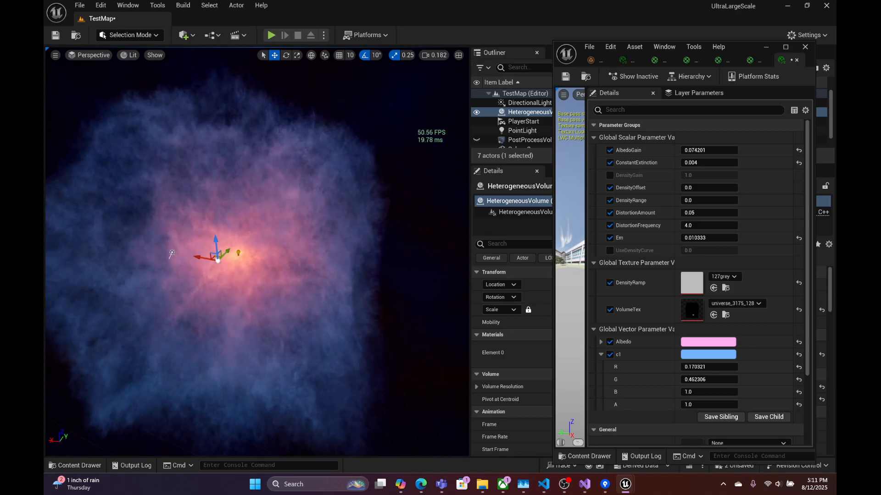
pyautogui.press('w')
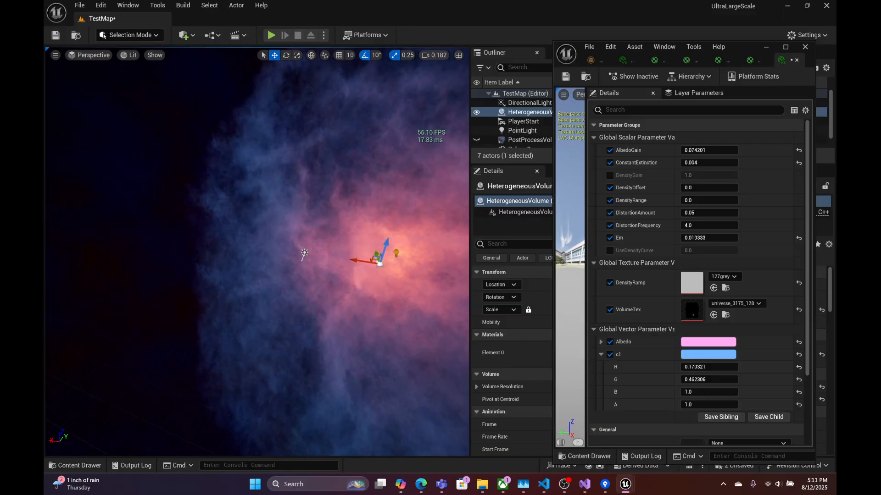
pyautogui.scroll(-2, 257, 252)
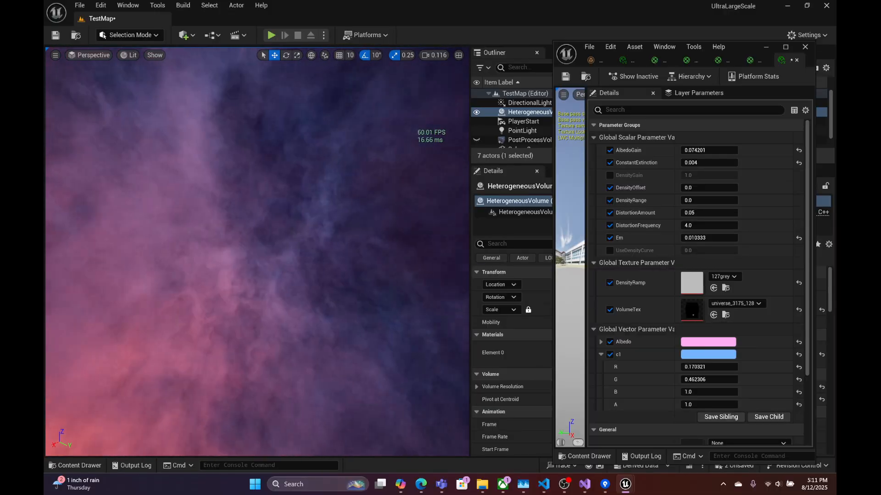
pyautogui.moveTo(257, 252); pyautogui.dragTo(64, 266, button='right')
pyautogui.scroll(5, 110, 253)
pyautogui.press('f')
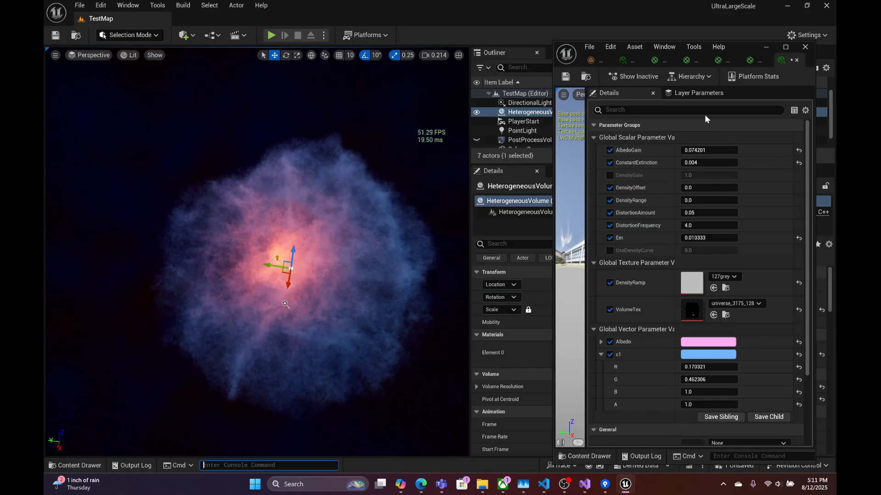
# - Save the nebula material instance and bring the whole nebula into view from another side
pyautogui.click(565, 76)
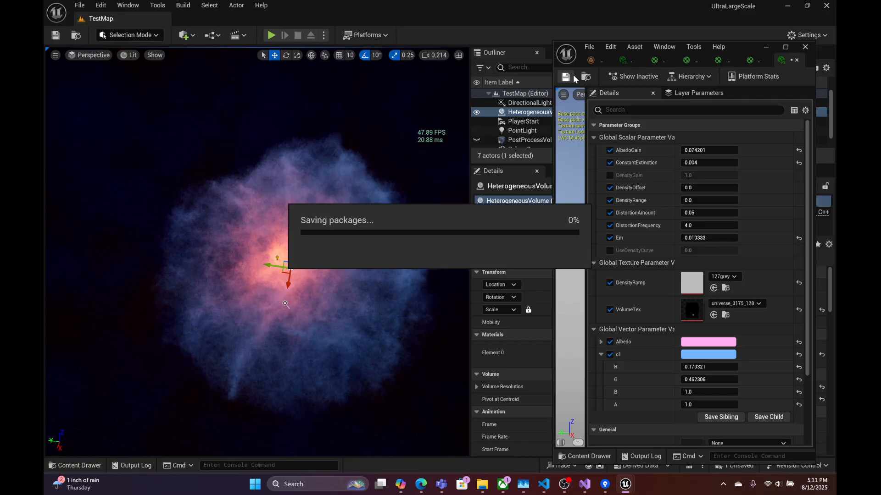
pyautogui.press('w')
pyautogui.moveTo(285, 257); pyautogui.dragTo(385, 257, button='right')
pyautogui.press('a')
pyautogui.press('s')
pyautogui.moveTo(315, 232); pyautogui.dragTo(298, 231, button='right')
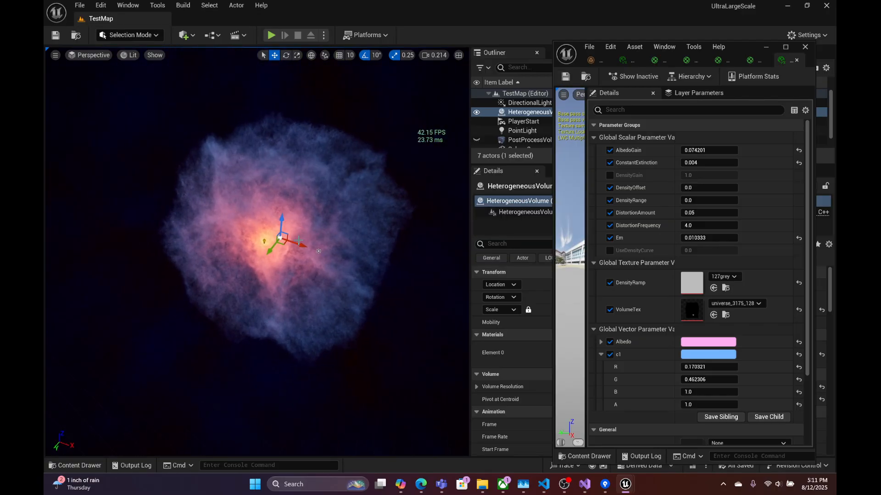
# - Try duplicating the HeterogeneousVolume and offsetting the copy along X, and remove the copy again
pyautogui.hotkey('ctrl', 'd')
pyautogui.moveTo(294, 245); pyautogui.dragTo(355, 262)
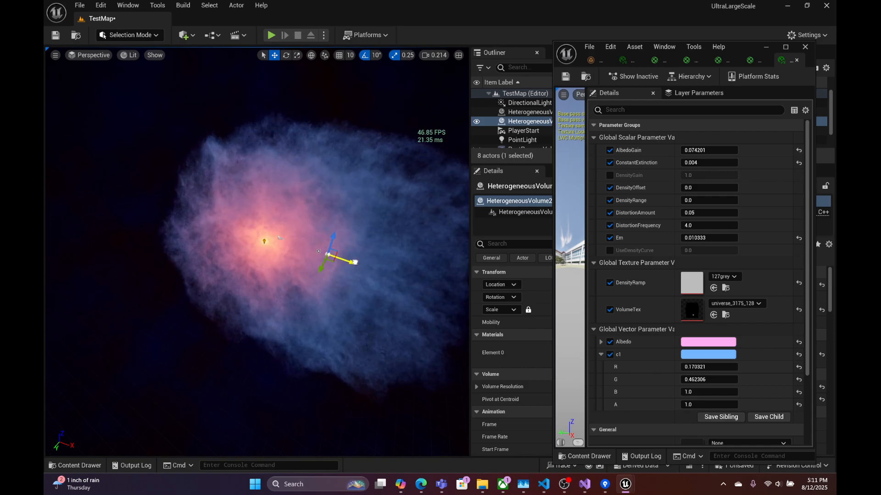
pyautogui.press('Delete')
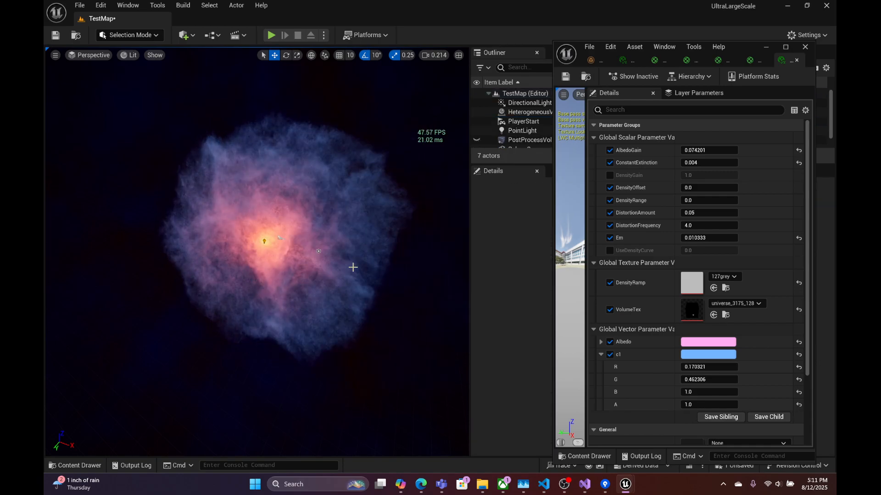
# - Duplicate the point light and move the copy to about X 790.6 and Z 674 inside the nebula
pyautogui.click(264, 239)
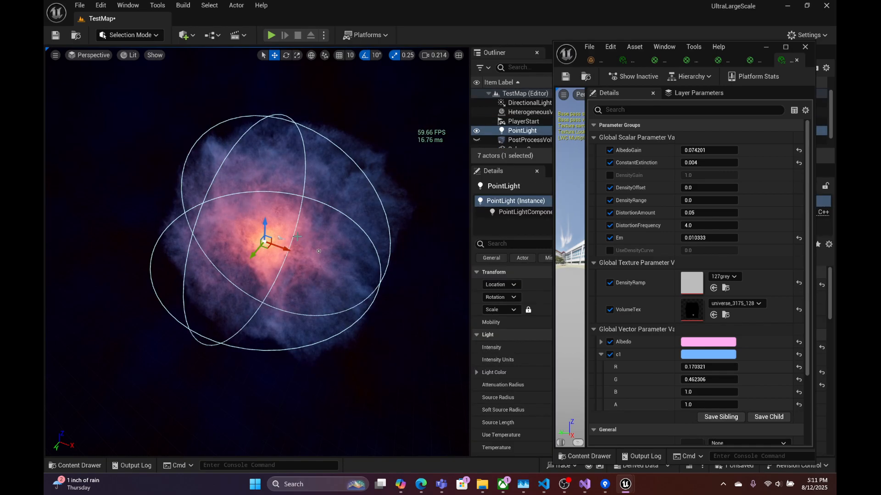
pyautogui.hotkey('ctrl', 'd')
pyautogui.moveTo(283, 252); pyautogui.dragTo(360, 211)
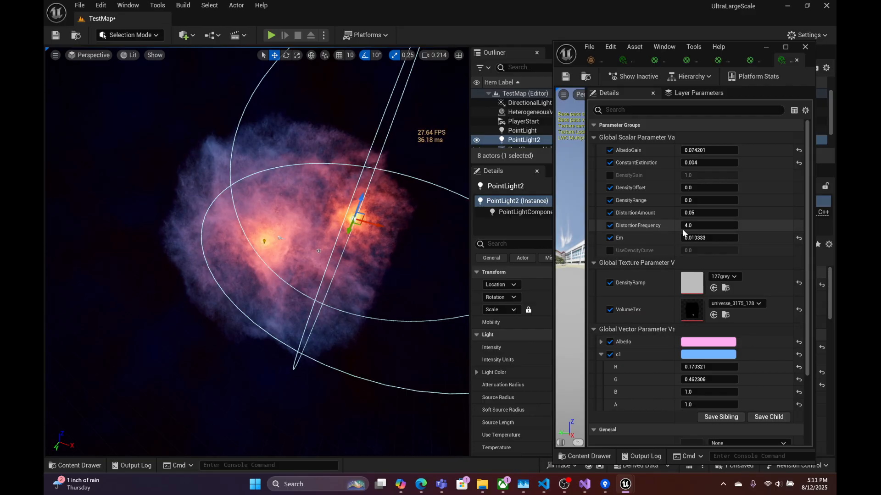
# - Set the duplicated point light's color to red with R 1.0, G 0.00845 and B 0.0
pyautogui.click(769, 48)
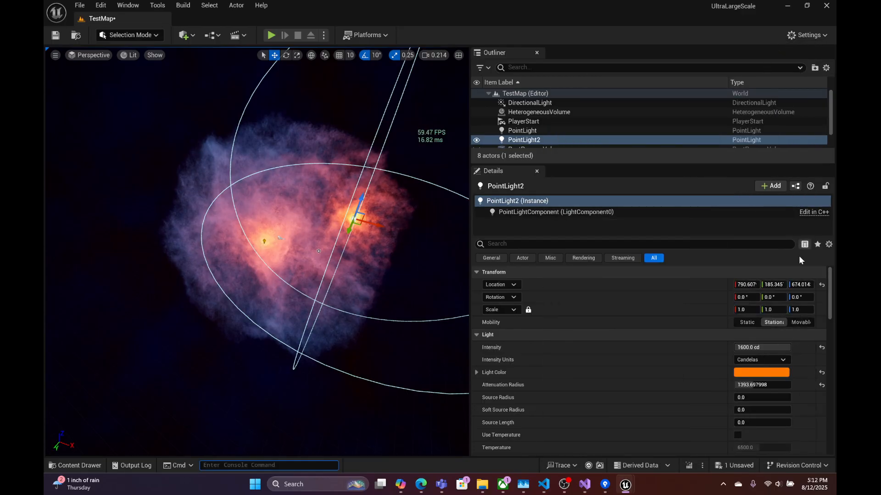
pyautogui.click(763, 374)
pyautogui.moveTo(641, 303)
pyautogui.mouseDown()
pyautogui.moveTo(646, 276)
pyautogui.moveTo(576, 256)
pyautogui.moveTo(587, 264)
pyautogui.moveTo(579, 259)
pyautogui.moveTo(583, 303)
pyautogui.moveTo(608, 338)
pyautogui.moveTo(646, 340)
pyautogui.moveTo(639, 329)
pyautogui.moveTo(659, 315)
pyautogui.moveTo(658, 293)
pyautogui.moveTo(687, 304)
pyautogui.mouseUp()
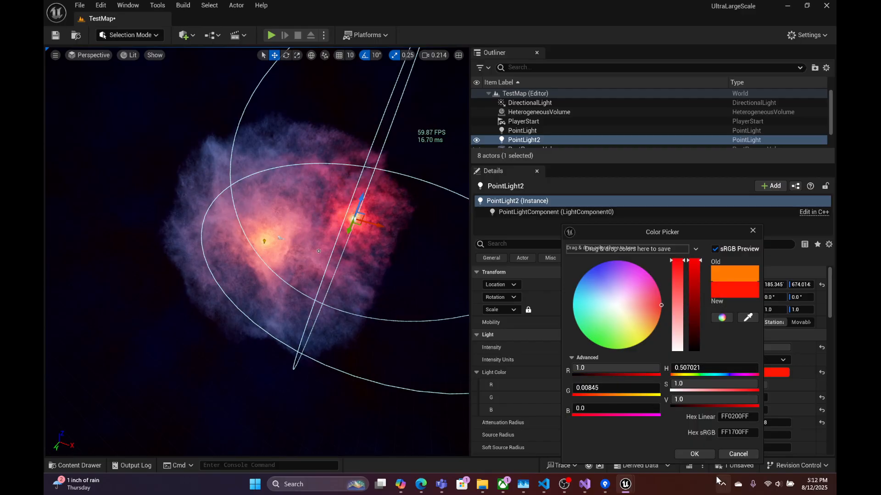
pyautogui.click(695, 454)
# - Lower the red point light to roughly the height of the orange light and save the level
pyautogui.moveTo(337, 176); pyautogui.dragTo(377, 152, button='right')
pyautogui.press('w')
pyautogui.moveTo(333, 190); pyautogui.dragTo(316, 293)
pyautogui.moveTo(409, 260); pyautogui.dragTo(298, 258, button='right')
pyautogui.click(321, 270)
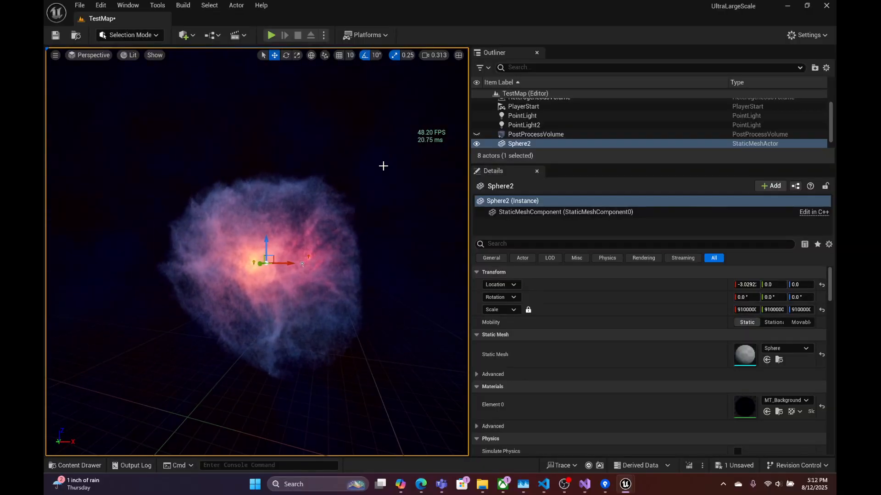
pyautogui.click(55, 36)
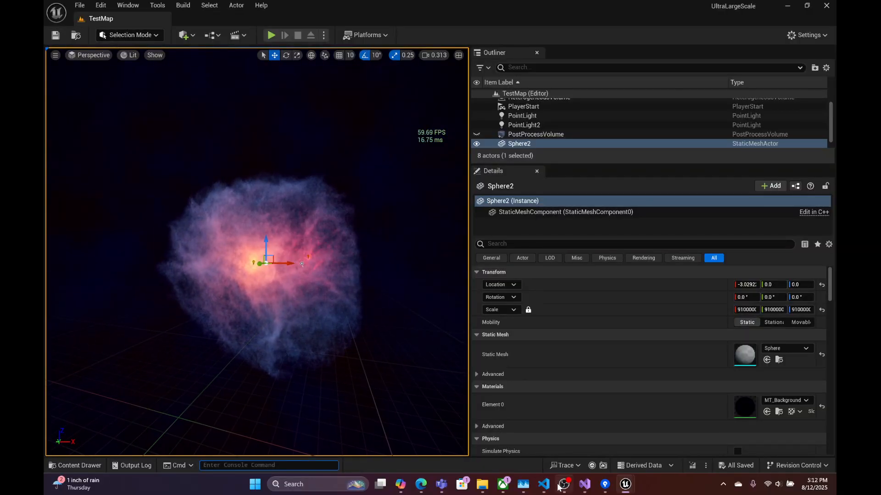
pyautogui.click(564, 484)
pyautogui.click(805, 95)
pyautogui.click(806, 96)
pyautogui.click(762, 55)
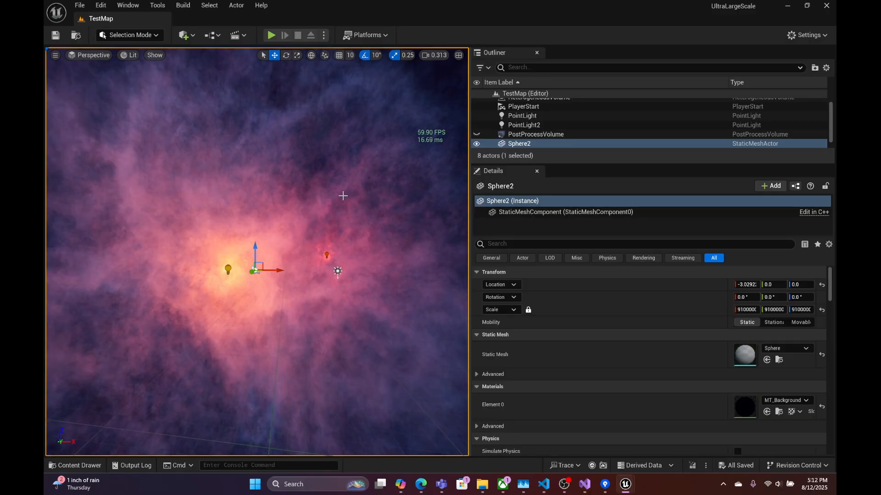
# - Fly into and around the nebula to examine how the orange and red point lights color it
pyautogui.moveTo(321, 183); pyautogui.dragTo(362, 190, button='right')
pyautogui.press('d')
pyautogui.press('w')
pyautogui.press('s')
pyautogui.press('w')
pyautogui.press('s')
pyautogui.scroll(-1, 206, 169)
pyautogui.press('w')
pyautogui.press('s')
pyautogui.press('w')
pyautogui.press('a')
pyautogui.press('w')
pyautogui.moveTo(363, 245); pyautogui.dragTo(271, 280, button='right')
pyautogui.scroll(-1, 311, 368)
pyautogui.press('s')
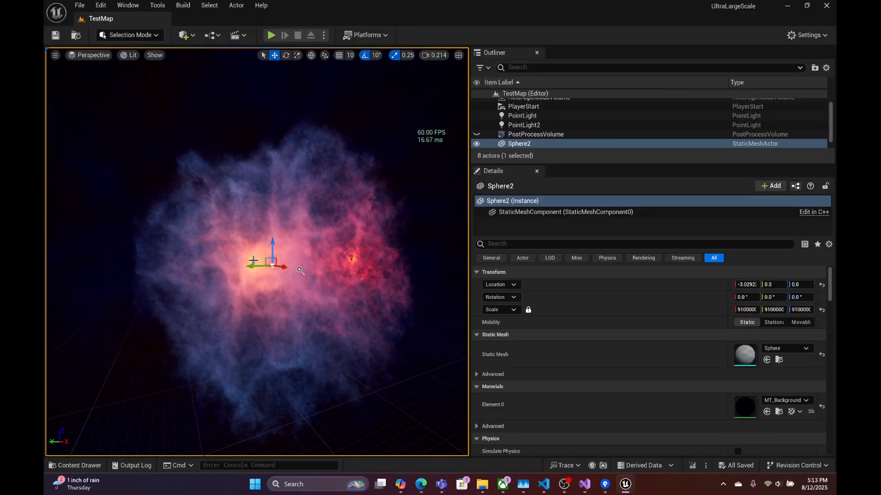
# - Move the orange point light horizontally within the nebula to about X 324 and Y 752
pyautogui.press('w')
pyautogui.moveTo(254, 261); pyautogui.dragTo(276, 278, button='right')
pyautogui.press('a')
pyautogui.click(300, 288)
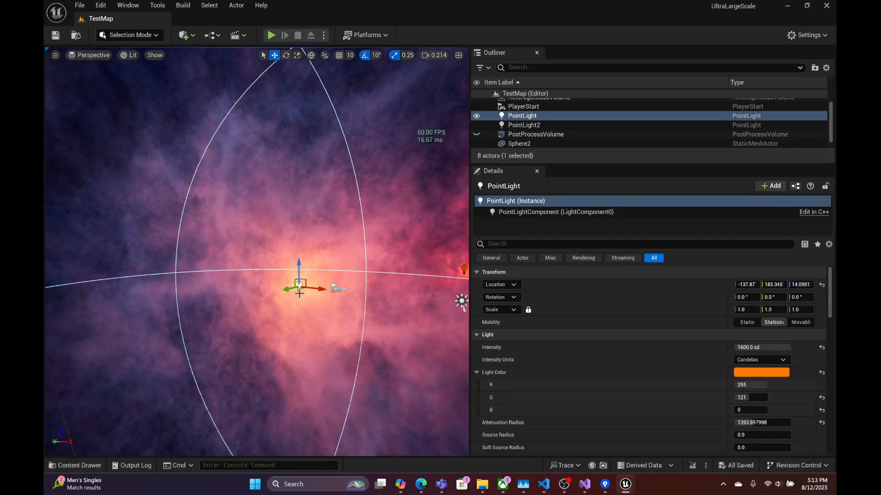
pyautogui.moveTo(286, 289); pyautogui.dragTo(183, 333)
pyautogui.moveTo(235, 310); pyautogui.dragTo(390, 367)
pyautogui.moveTo(390, 367); pyautogui.dragTo(293, 374, button='right')
pyautogui.press('a')
pyautogui.press('s')
pyautogui.moveTo(309, 154)
pyautogui.mouseDown(button='right')
pyautogui.moveTo(261, 159)
pyautogui.moveTo(309, 154)
pyautogui.mouseUp(button='right')
pyautogui.press('d')
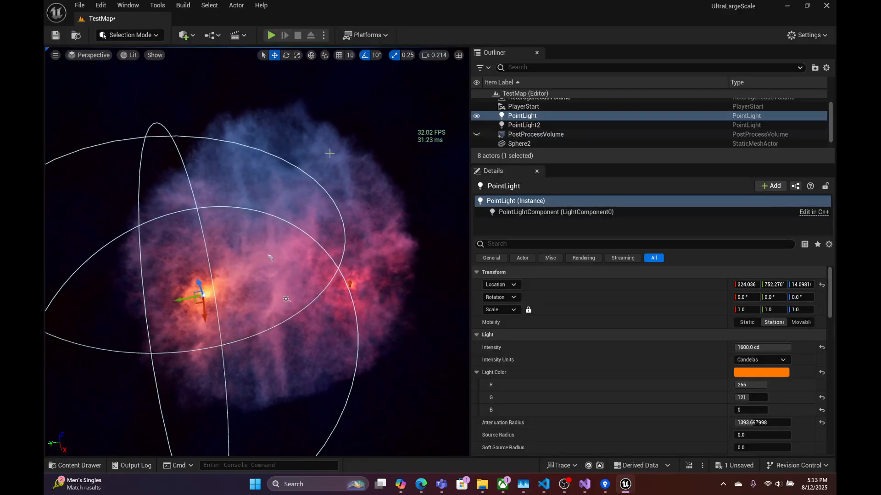
# - Return to the nebula material instance and try universe_3175_64 as its VolumeTex
pyautogui.moveTo(625, 484)
pyautogui.click(667, 442)
pyautogui.scroll(-2, 753, 244)
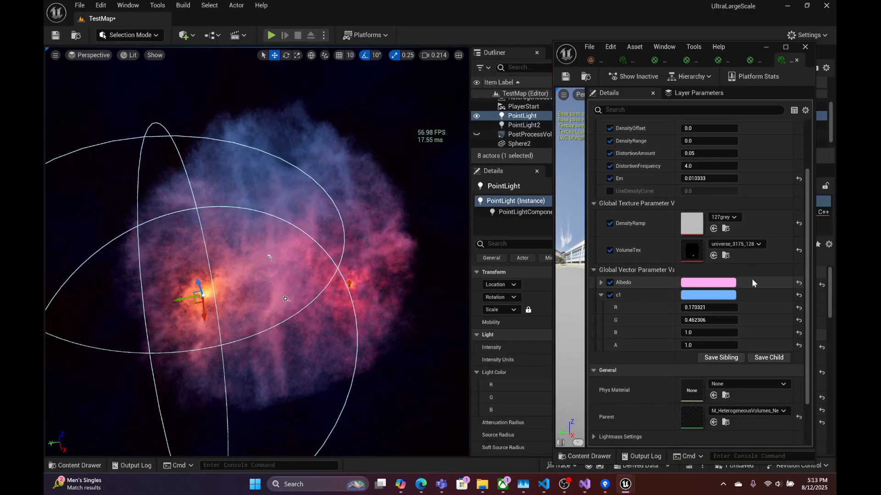
pyautogui.click(752, 245)
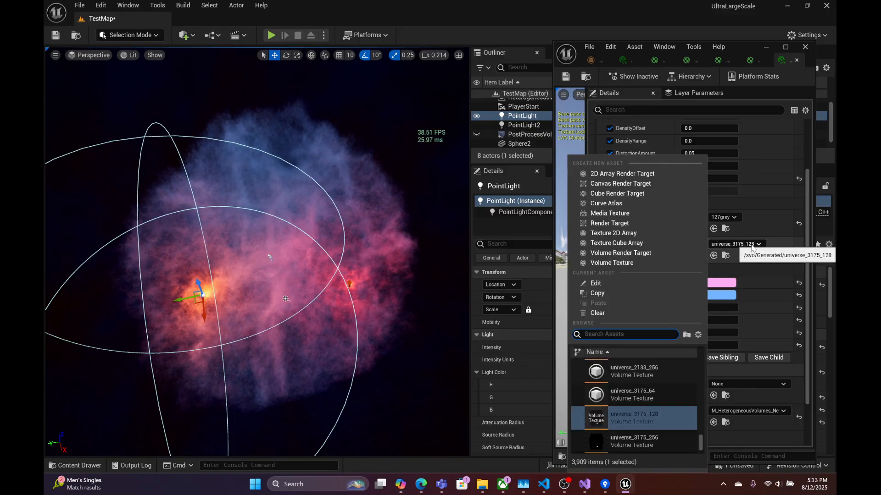
pyautogui.click(651, 393)
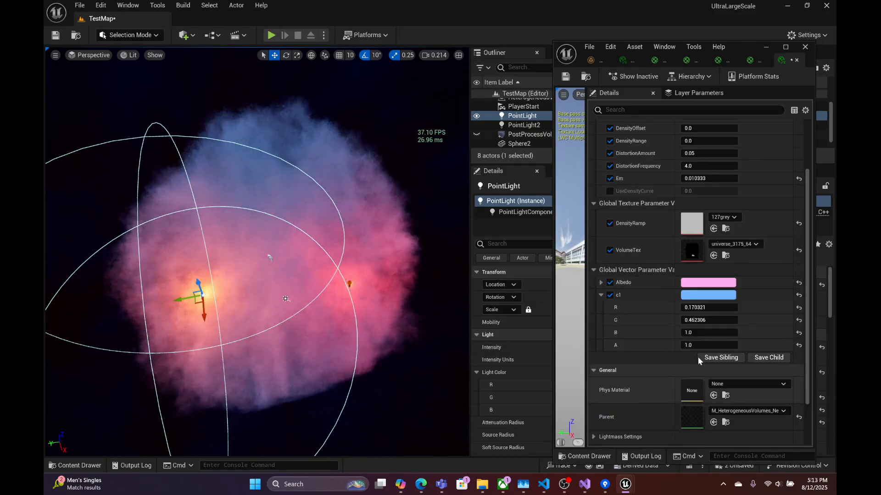
# - Try universe_2133_256, universe_1117_256 and universe_10885_256 in turn as the material instance's VolumeTex
pyautogui.click(745, 245)
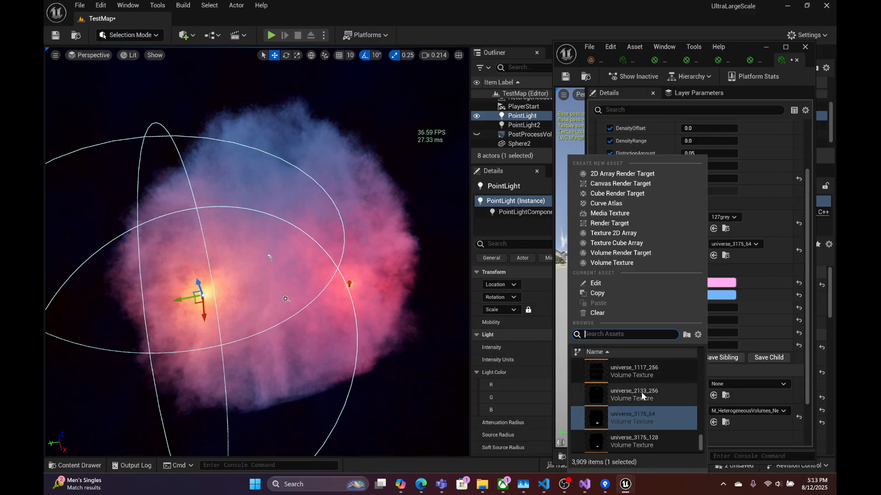
pyautogui.click(641, 392)
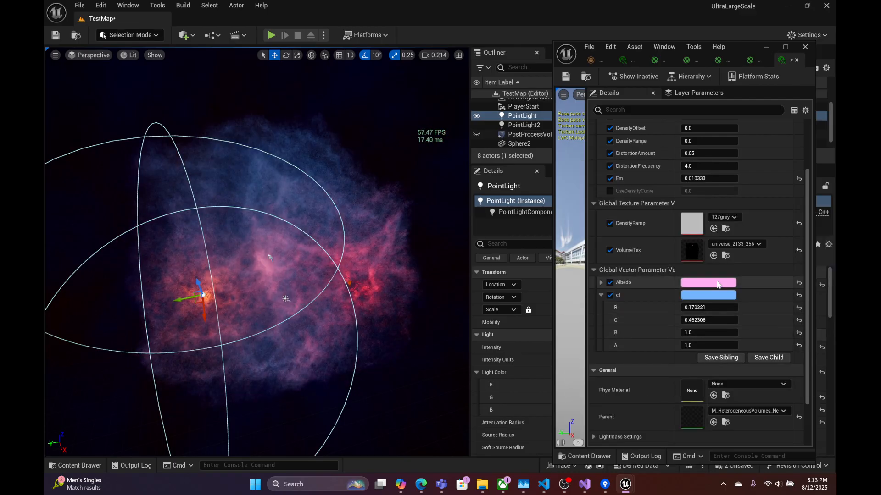
pyautogui.click(737, 244)
pyautogui.click(666, 391)
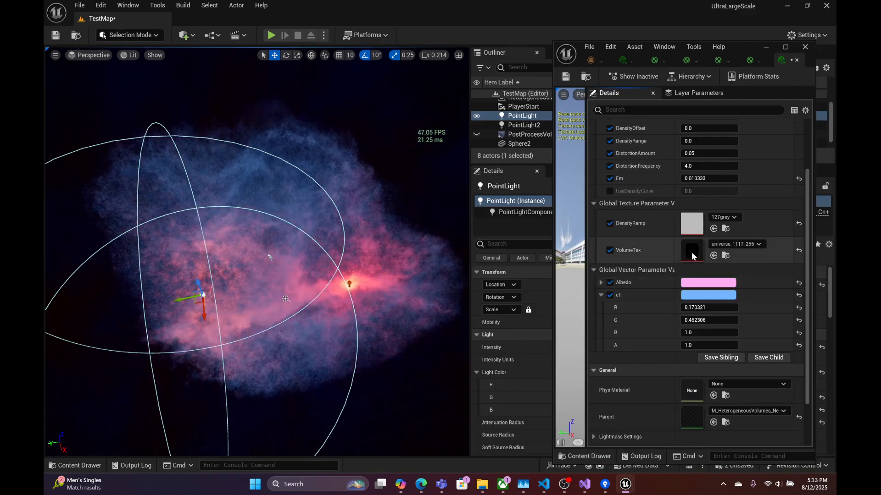
pyautogui.click(745, 243)
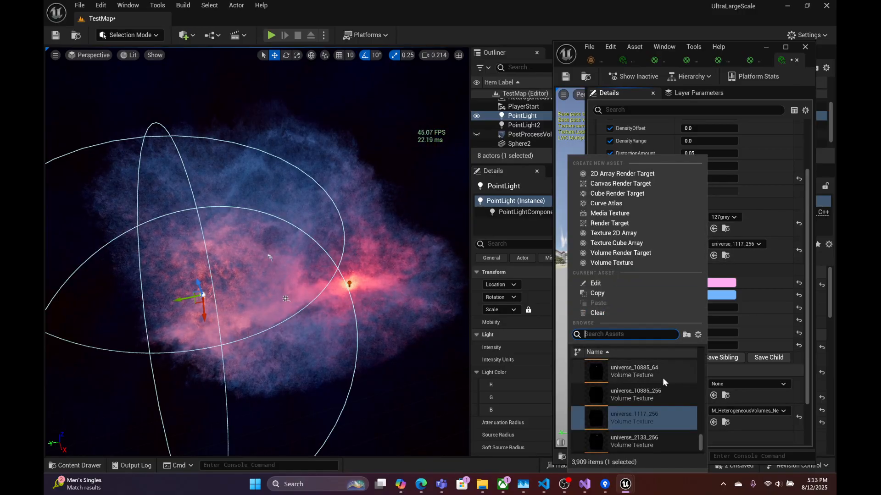
pyautogui.click(645, 411)
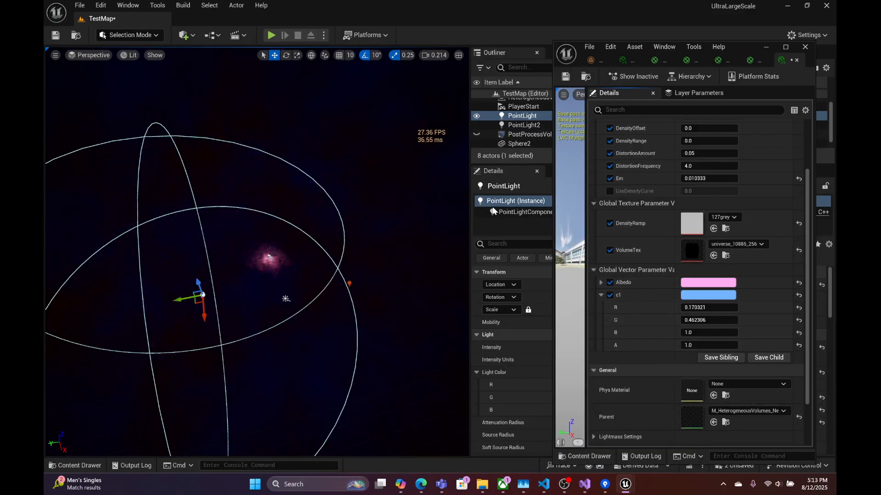
# - Fly around and through the nebula to examine the shape and detail of the universe_10885_256 volume
pyautogui.press('w')
pyautogui.moveTo(393, 213); pyautogui.dragTo(133, 197, button='right')
pyautogui.press('w')
pyautogui.scroll(-5, 395, 215)
pyautogui.press('d')
pyautogui.press('d')
pyautogui.scroll(-3, 321, 225)
pyautogui.press('a')
pyautogui.press('s')
pyautogui.press('w')
pyautogui.press('s')
pyautogui.press('a')
pyautogui.press('w')
pyautogui.press('s')
pyautogui.scroll(5, 234, 202)
pyautogui.press('w')
pyautogui.press('s')
pyautogui.press('w')
pyautogui.press('w')
pyautogui.scroll(-5, 339, 178)
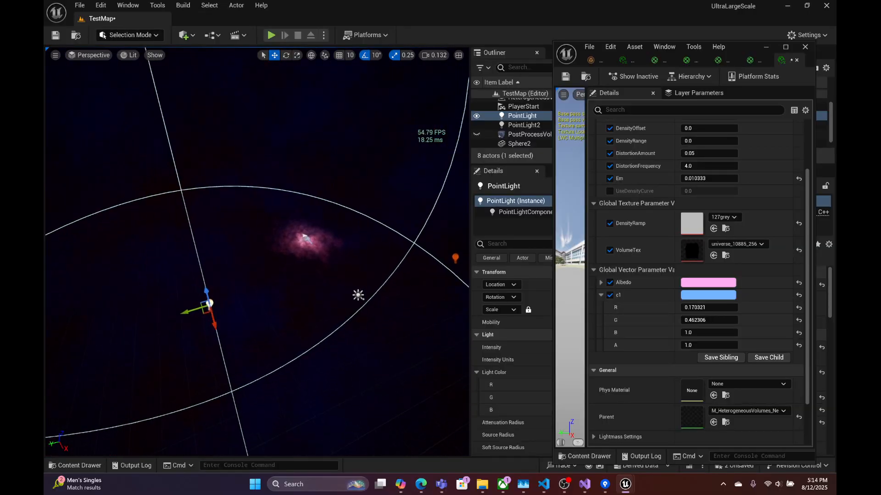
pyautogui.moveTo(257, 252); pyautogui.dragTo(339, 261, button='right')
pyautogui.press('w')
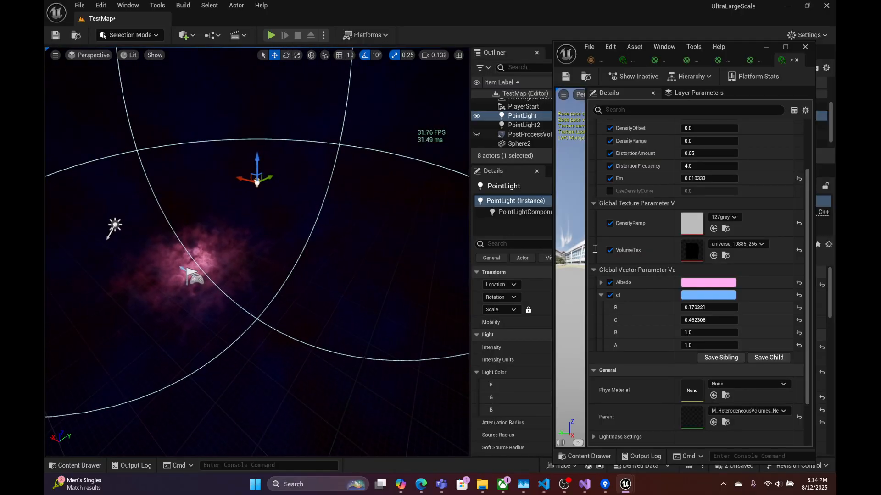
# - Set the VolumeTex to universe_10885_64 and fly around the nebula to examine its shape and detail
pyautogui.click(747, 245)
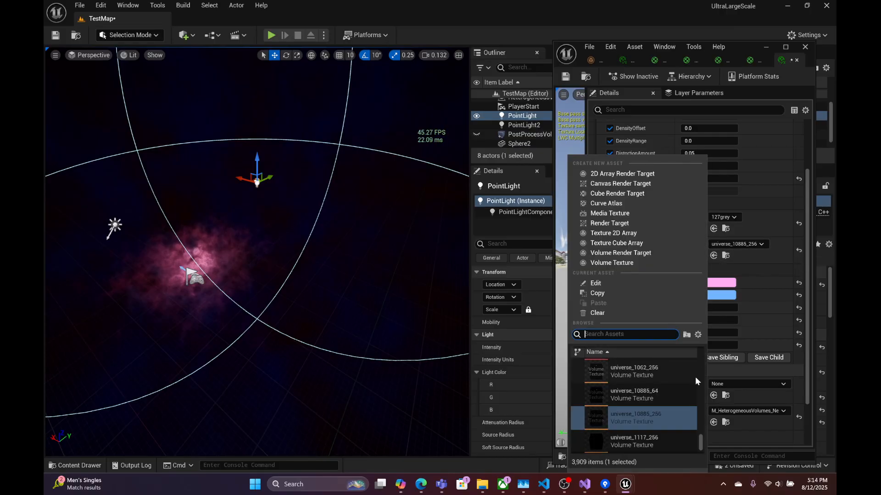
pyautogui.click(662, 399)
pyautogui.moveTo(321, 257); pyautogui.dragTo(422, 232, button='right')
pyautogui.press('w')
pyautogui.press('d')
pyautogui.scroll(-5, 225, 244)
pyautogui.press('s')
pyautogui.press('a')
pyautogui.press('w')
pyautogui.press('s')
pyautogui.scroll(5, 363, 235)
pyautogui.press('a')
pyautogui.press('w')
pyautogui.press('a')
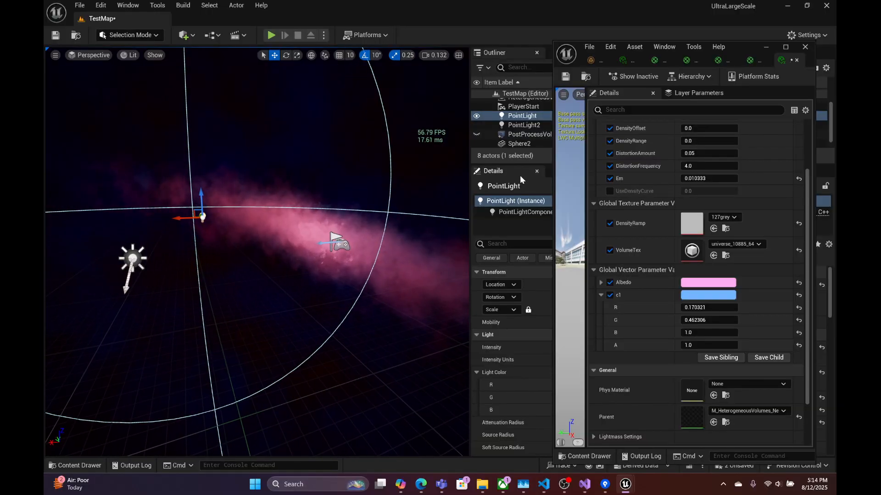
pyautogui.moveTo(336, 190); pyautogui.dragTo(363, 183, button='right')
pyautogui.press('a')
pyautogui.press('d')
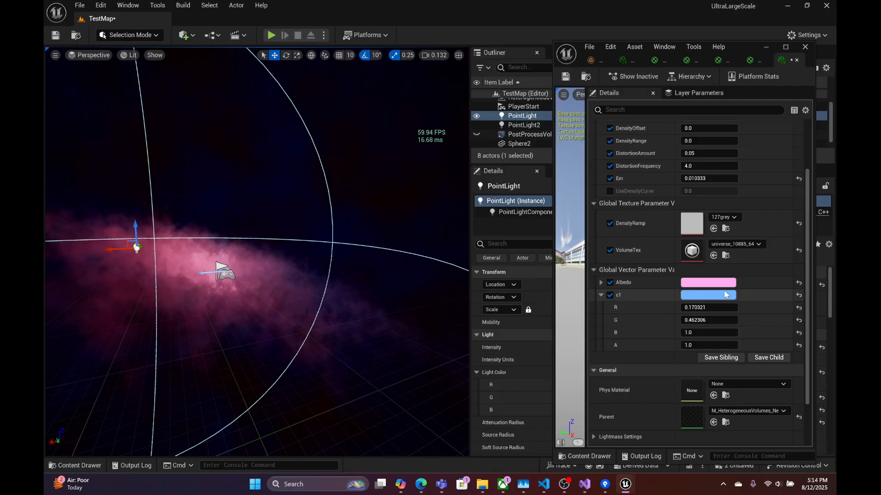
# - Try a stronger emission by raising Em to 0.125235, lower it to 0.018568, and view the nebula from another side
pyautogui.scroll(3, 706, 243)
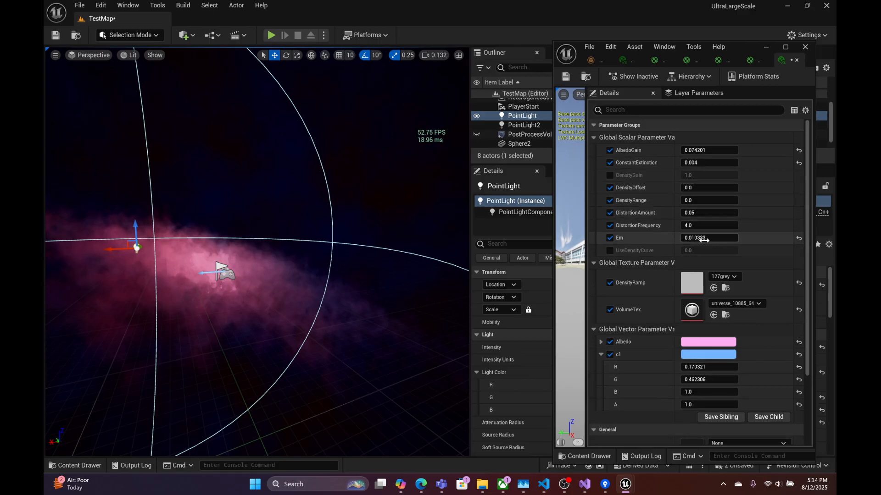
pyautogui.moveTo(708, 238)
pyautogui.mouseDown()
pyautogui.moveTo(755, 238)
pyautogui.moveTo(718, 238)
pyautogui.mouseUp()
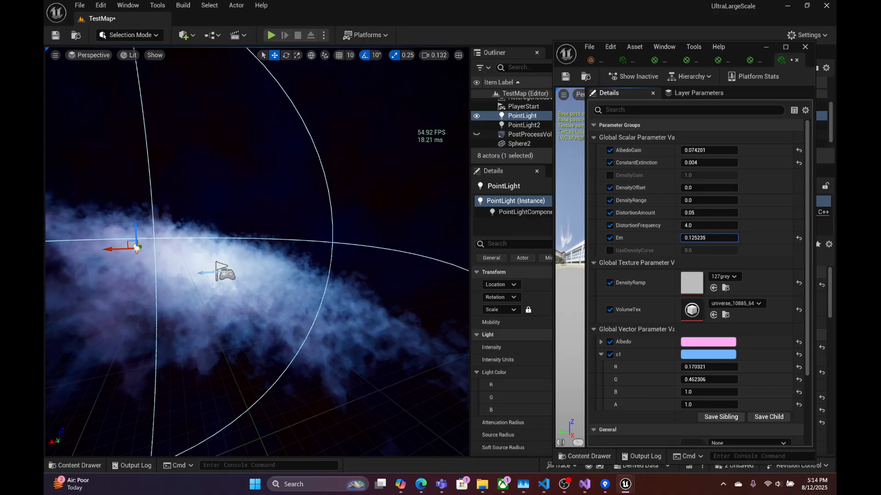
pyautogui.moveTo(709, 238); pyautogui.dragTo(697, 238)
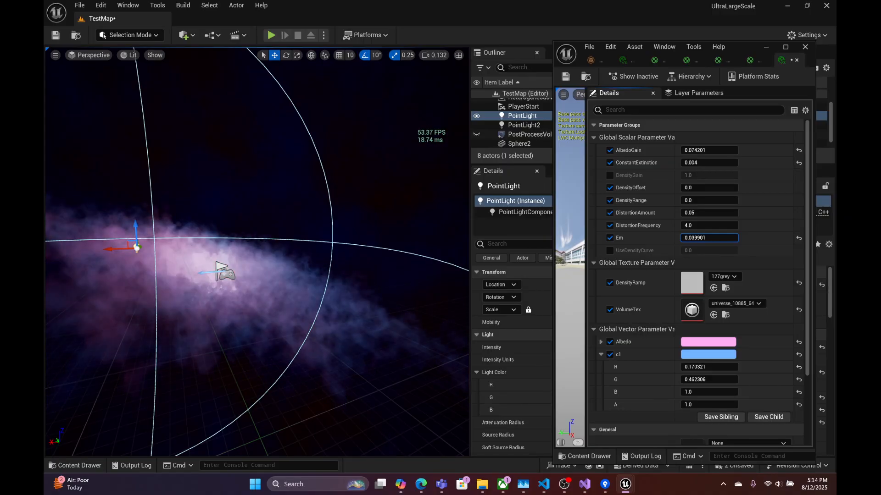
pyautogui.moveTo(330, 248); pyautogui.dragTo(385, 211, button='right')
pyautogui.scroll(2, 321, 215)
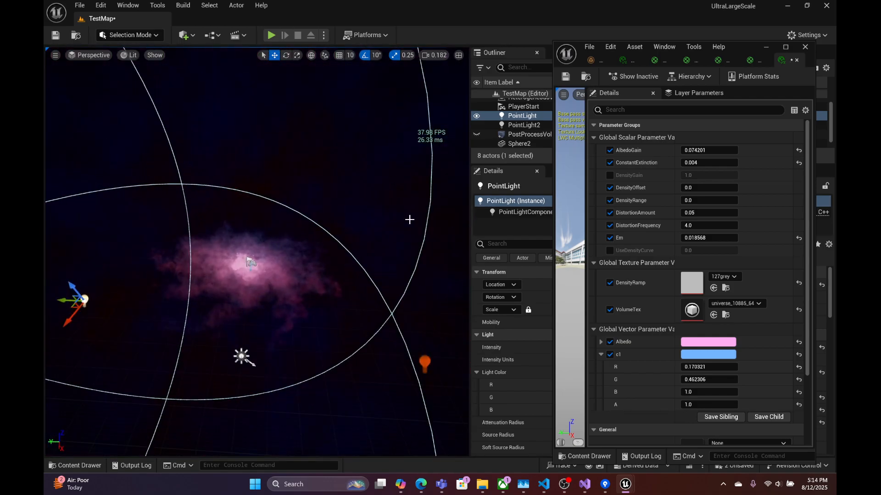
# - Set the material instance's VolumeTex to universe_1062_256 and view the resulting nebula
pyautogui.scroll(-5, 739, 263)
pyautogui.click(750, 231)
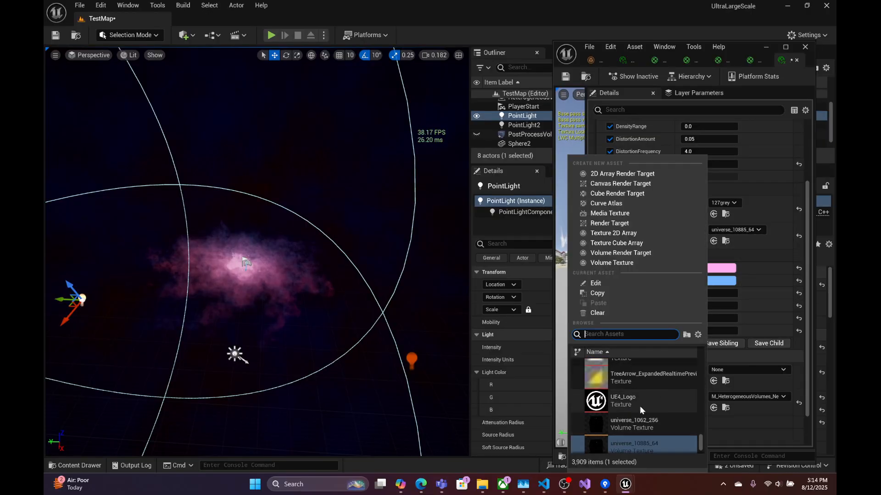
pyautogui.click(637, 419)
pyautogui.moveTo(414, 238); pyautogui.dragTo(142, 268, button='right')
# - Change the c1 colour to green (R 0.171746, G 1.0, B 0.213488) and the Albedo colour to light red
pyautogui.click(682, 282)
pyautogui.moveTo(567, 307)
pyautogui.mouseDown()
pyautogui.moveTo(575, 277)
pyautogui.moveTo(536, 312)
pyautogui.moveTo(613, 319)
pyautogui.moveTo(585, 337)
pyautogui.moveTo(546, 331)
pyautogui.mouseUp()
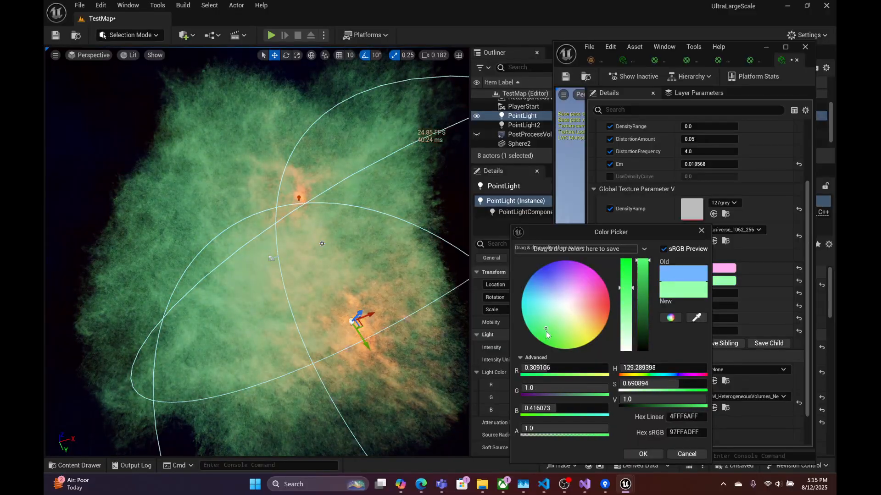
pyautogui.click(644, 455)
pyautogui.click(724, 268)
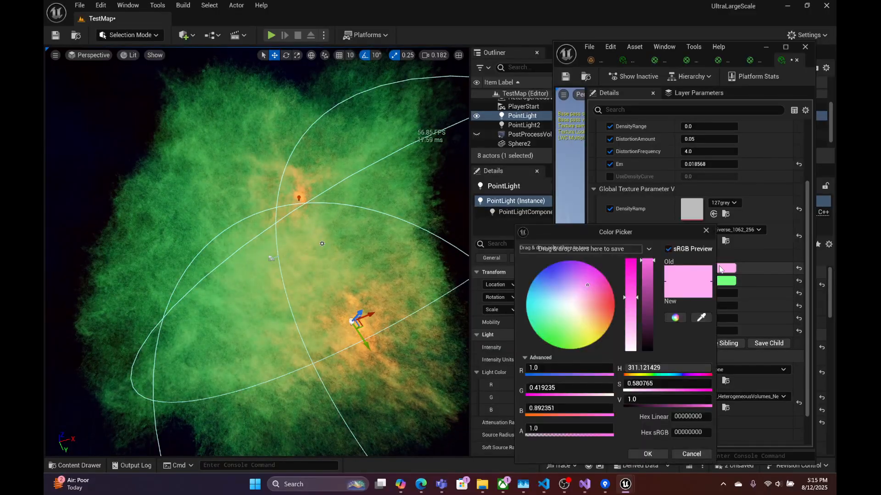
pyautogui.moveTo(589, 303)
pyautogui.mouseDown()
pyautogui.moveTo(553, 267)
pyautogui.moveTo(550, 330)
pyautogui.moveTo(592, 283)
pyautogui.moveTo(535, 298)
pyautogui.moveTo(611, 316)
pyautogui.moveTo(597, 293)
pyautogui.mouseUp()
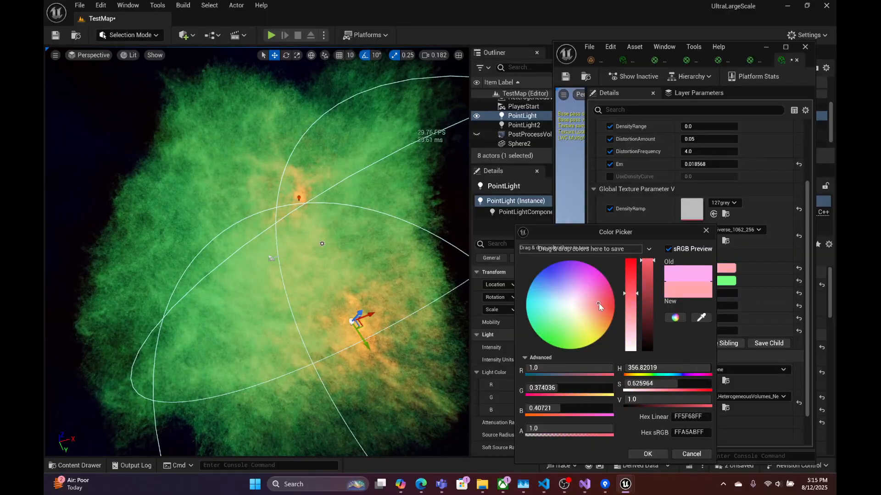
pyautogui.click(656, 453)
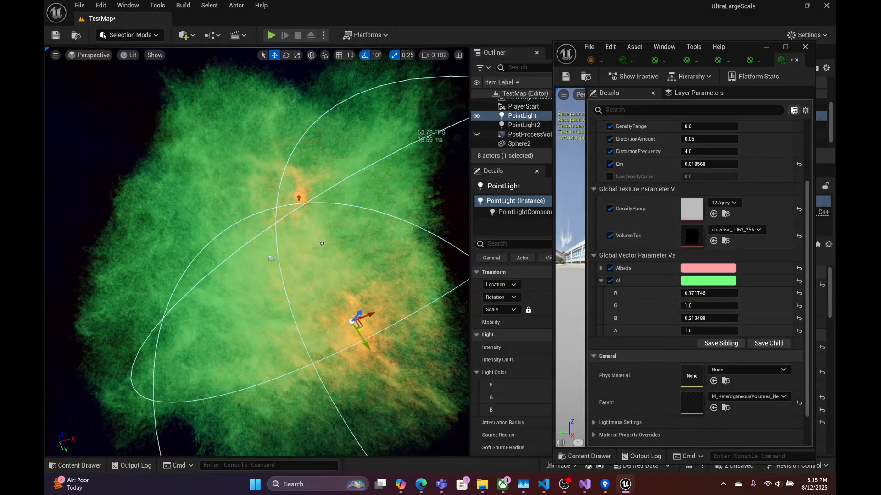
# - Set the material instance's AlbedoGain to 0.388868 and Em to 0.013235
pyautogui.scroll(3, 772, 145)
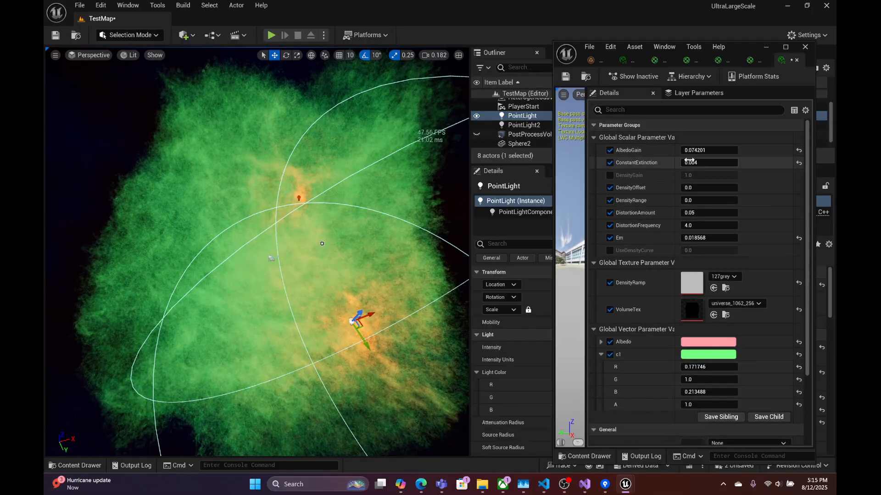
pyautogui.moveTo(714, 151); pyautogui.dragTo(743, 150)
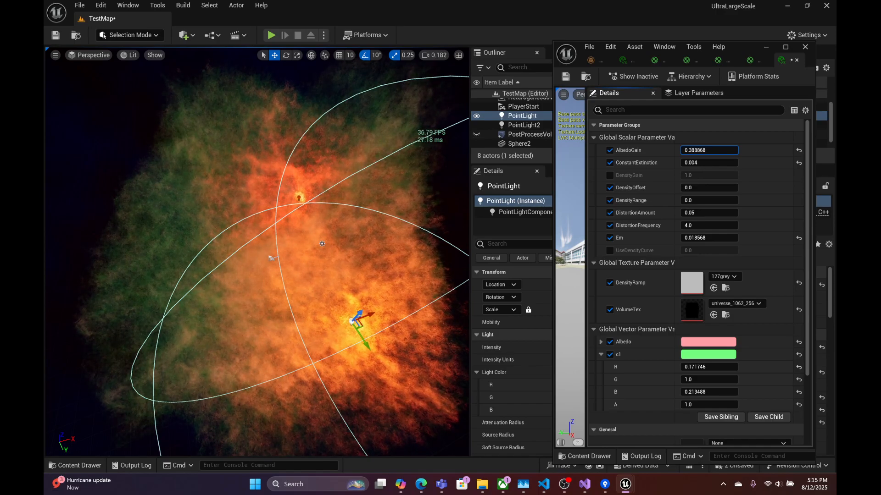
pyautogui.moveTo(716, 238)
pyautogui.mouseDown()
pyautogui.moveTo(761, 238)
pyautogui.moveTo(719, 237)
pyautogui.mouseUp()
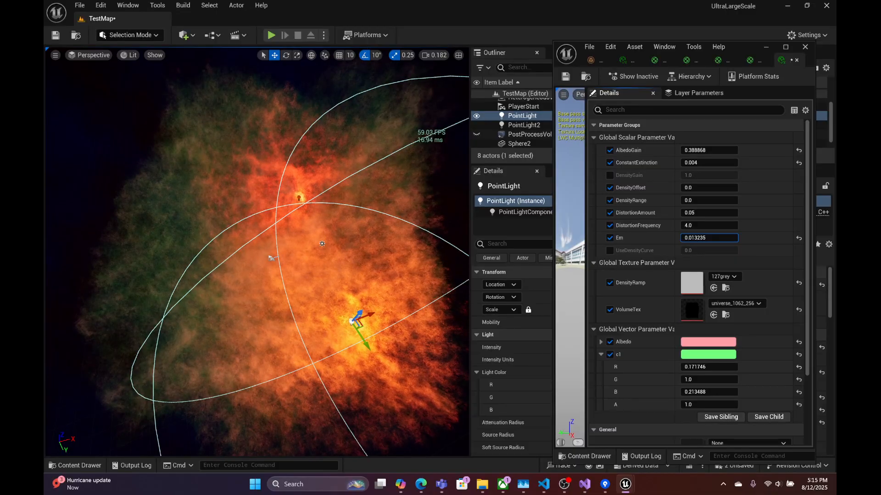
# - Fly around and into the universe_1062_256 nebula to examine its glow and detail near the point lights
pyautogui.keyDown('alt'); pyautogui.moveTo(325, 150); pyautogui.dragTo(445, 128); pyautogui.keyUp('alt')
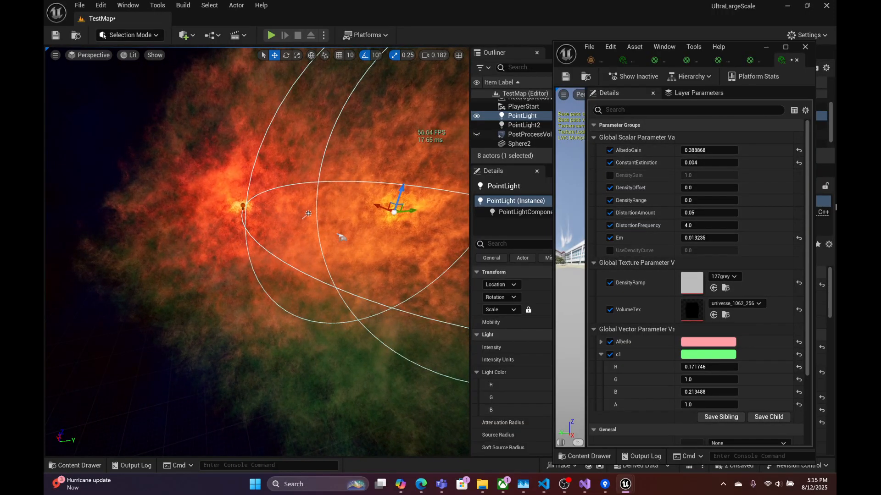
pyautogui.moveTo(403, 184); pyautogui.dragTo(463, 163, button='right')
pyautogui.press('w')
pyautogui.scroll(-2, 381, 168)
pyautogui.scroll(-3, 417, 160)
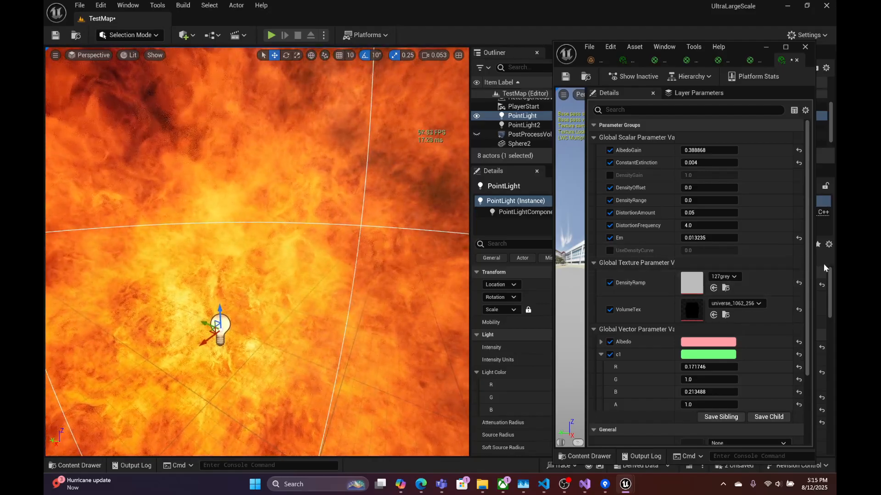
pyautogui.scroll(-4, 750, 288)
pyautogui.scroll(4, 748, 283)
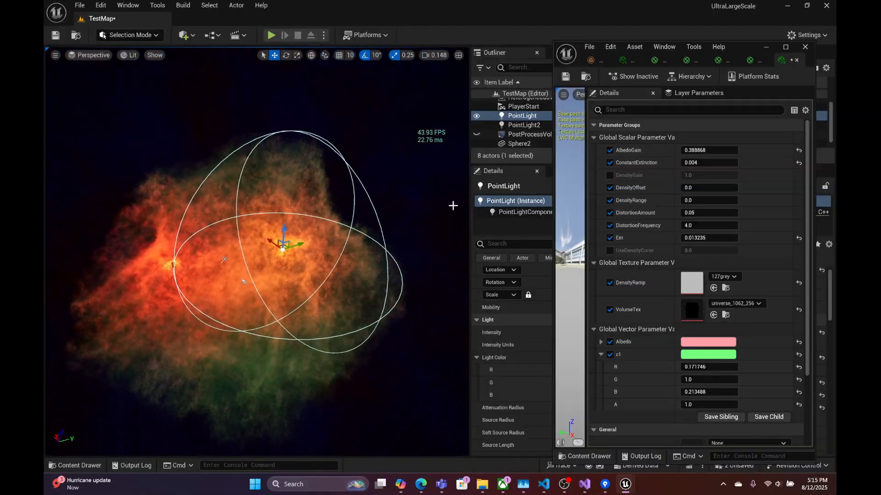
pyautogui.press('w')
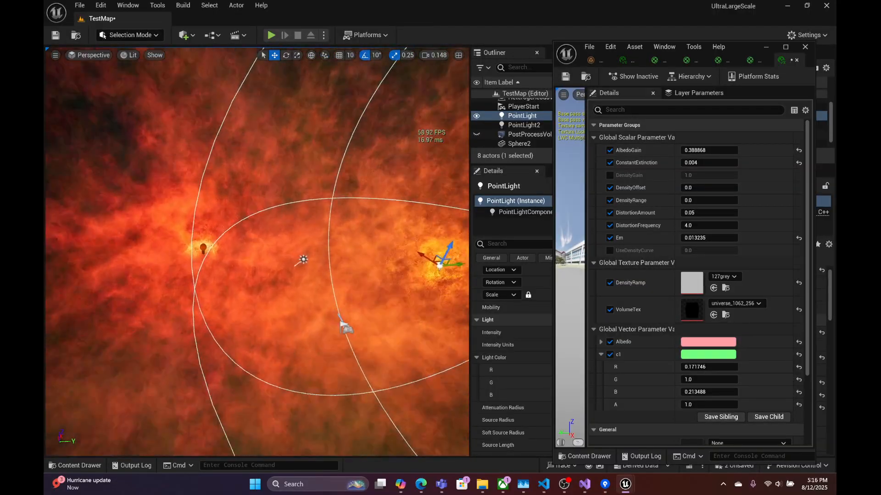
pyautogui.press('w')
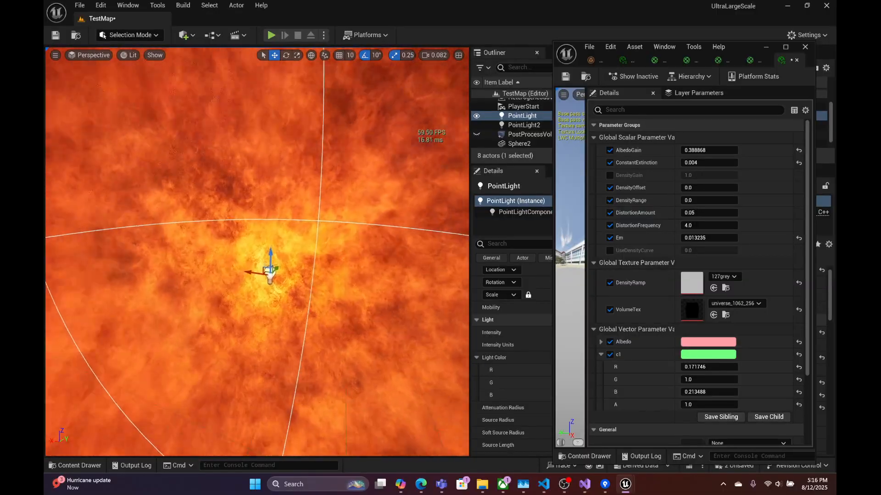
pyautogui.scroll(-1, 257, 251)
pyautogui.scroll(-1, 382, 195)
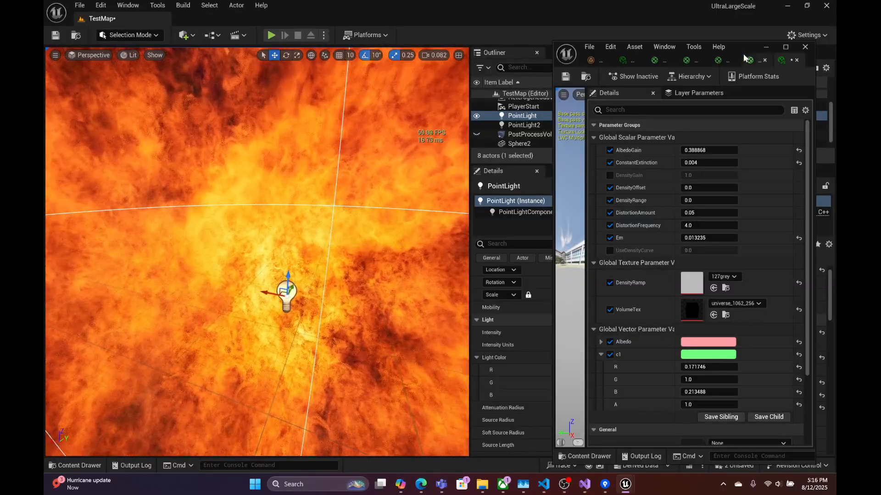
# - Open the nebula's parent material graph, select the Texture Sample node holding the Voronoi noise, and widen its details area
pyautogui.click(474, 85)
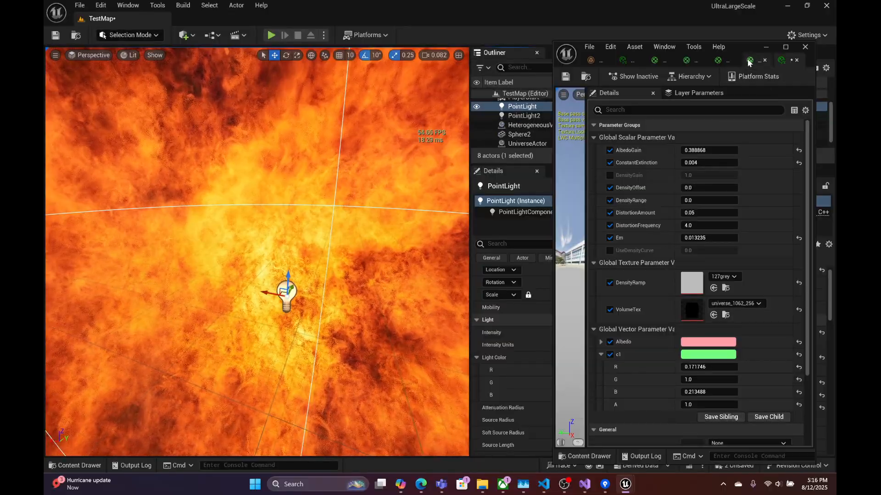
pyautogui.click(727, 61)
pyautogui.click(720, 61)
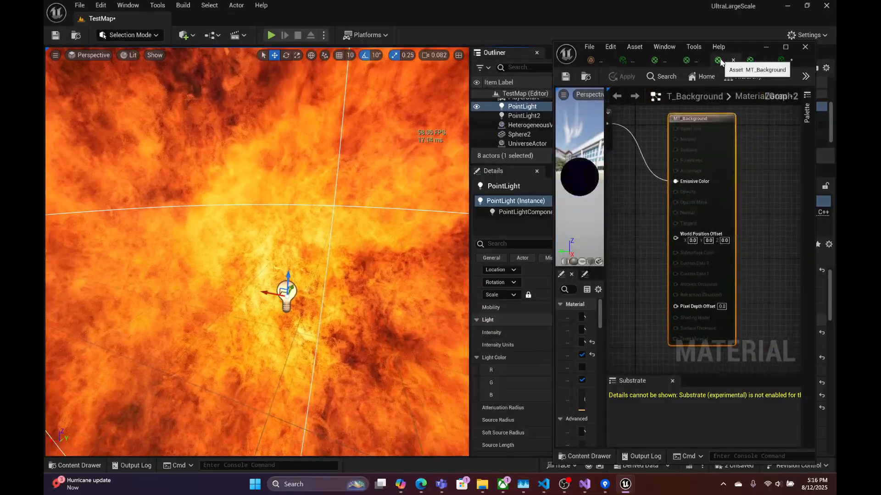
pyautogui.click(749, 60)
pyautogui.scroll(-6, 708, 184)
pyautogui.moveTo(662, 214); pyautogui.dragTo(798, 202, button='right')
pyautogui.moveTo(718, 213); pyautogui.dragTo(799, 184, button='right')
pyautogui.moveTo(653, 278); pyautogui.dragTo(720, 251, button='right')
pyautogui.scroll(5, 717, 208)
pyautogui.moveTo(720, 212); pyautogui.dragTo(699, 322, button='right')
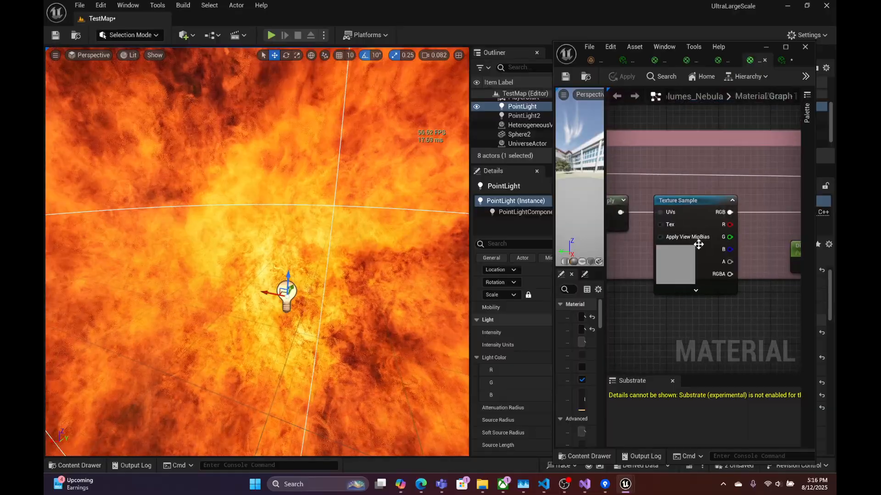
pyautogui.click(696, 239)
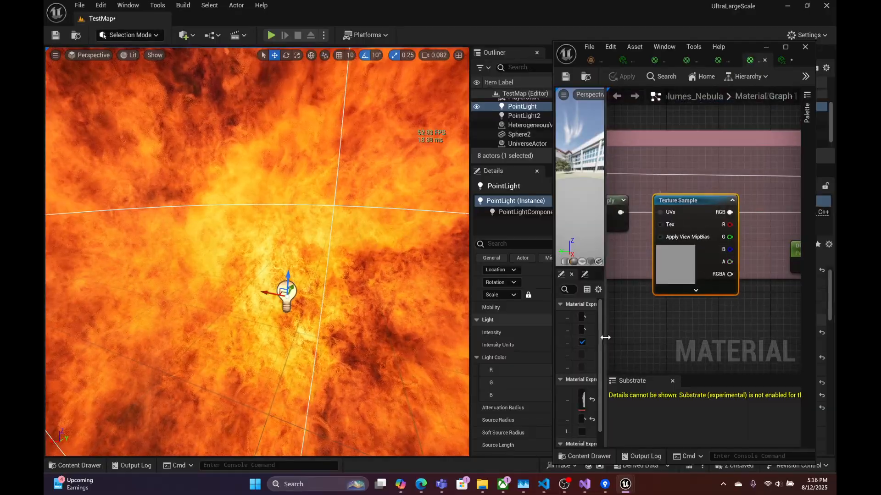
pyautogui.moveTo(603, 341); pyautogui.dragTo(648, 342)
# - Set the Texture Sample's texture to VT_PerlinWorley_Balanced and save the nebula material
pyautogui.click(678, 393)
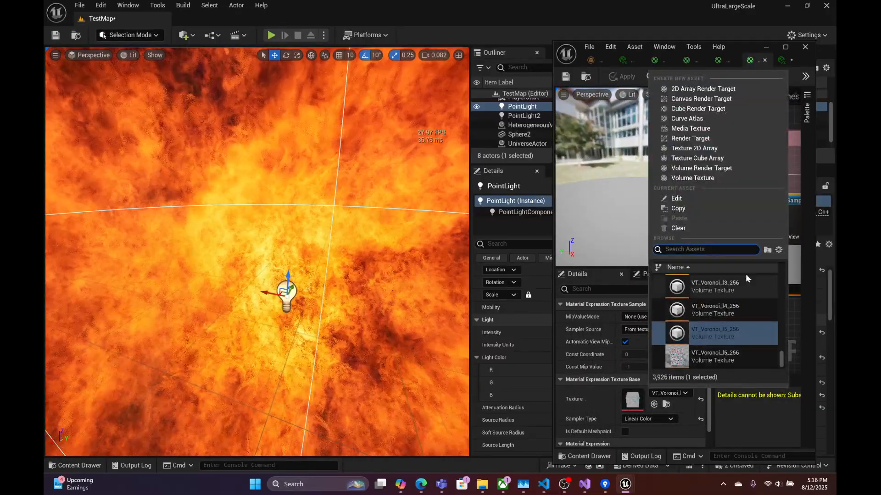
pyautogui.write('perlin')
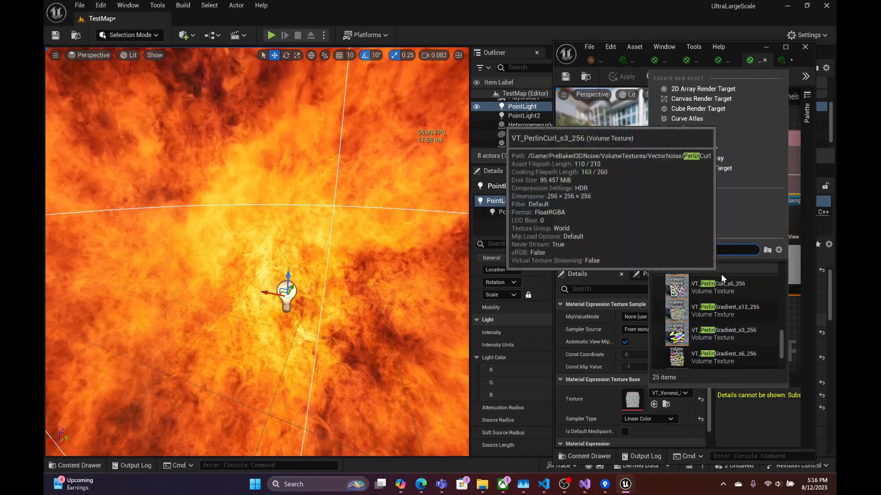
pyautogui.write('w')
pyautogui.click(742, 317)
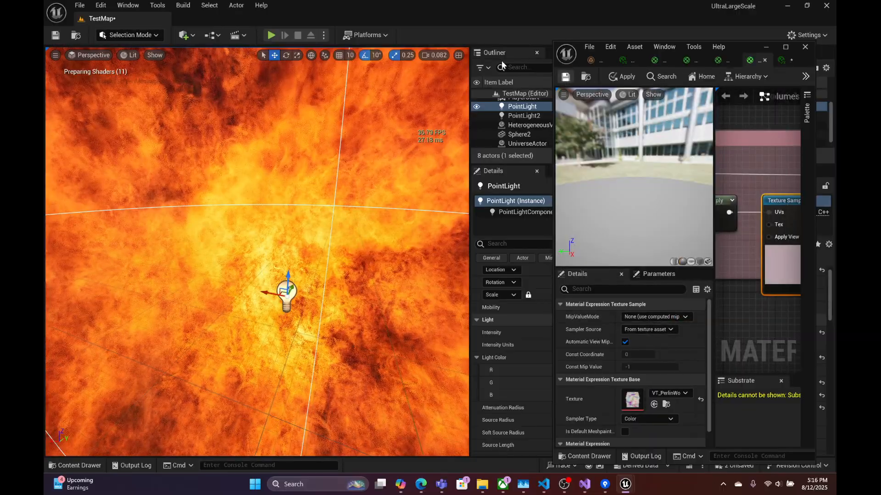
pyautogui.hotkey('ctrl', 's')
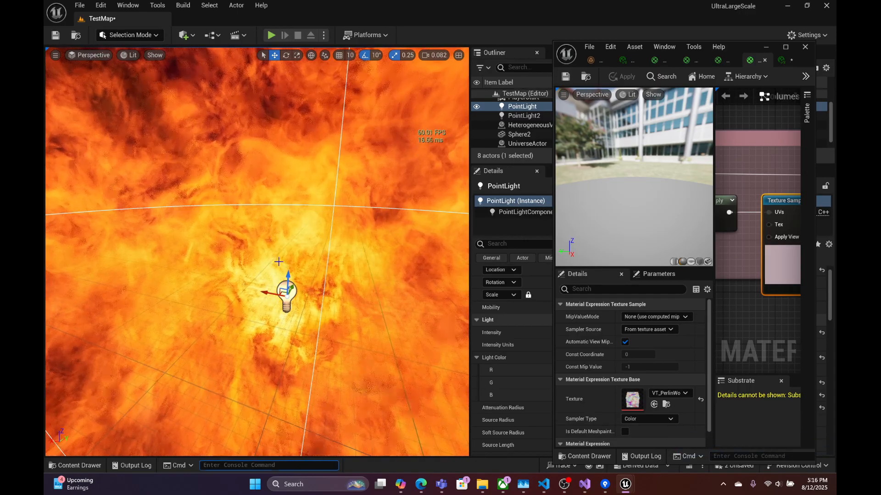
# - Fly through the nebula to examine the detail that the Perlin-Worley noise texture gives
pyautogui.moveTo(279, 262); pyautogui.dragTo(193, 257, button='right')
pyautogui.press('w')
pyautogui.scroll(5, 279, 262)
pyautogui.press('s')
pyautogui.scroll(2, 279, 262)
pyautogui.press('a')
pyautogui.press('w')
pyautogui.scroll(-2, 279, 262)
pyautogui.press('d')
pyautogui.press('w')
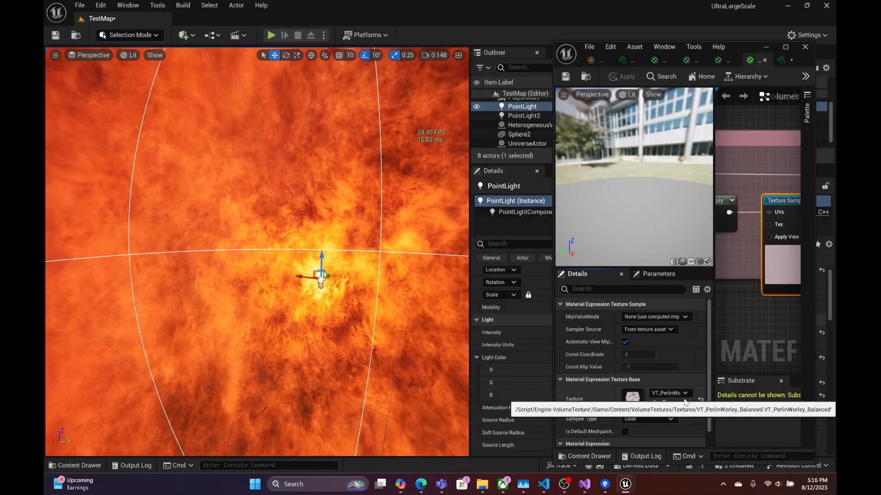
# - Try VT_Gradient_Turbulence_l5_256 as the Texture Sample's texture and fly through the nebula to inspect its detail
pyautogui.click(669, 393)
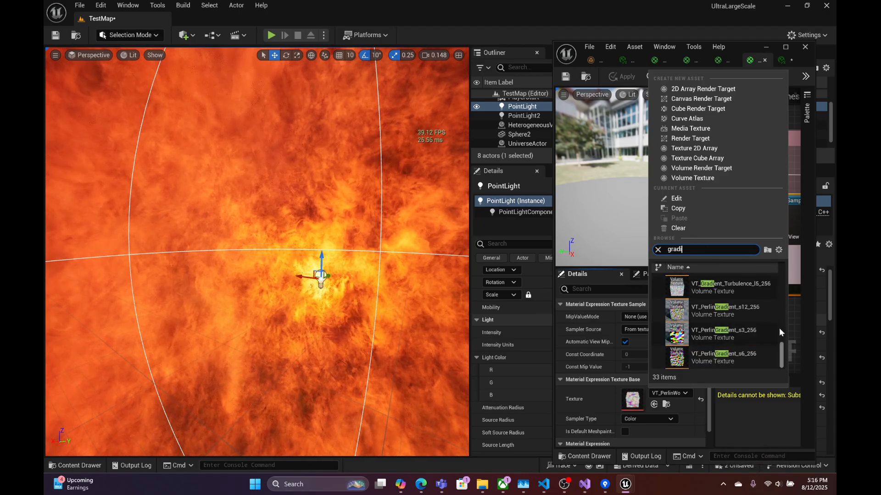
pyautogui.scroll(2, 781, 329)
pyautogui.click(735, 330)
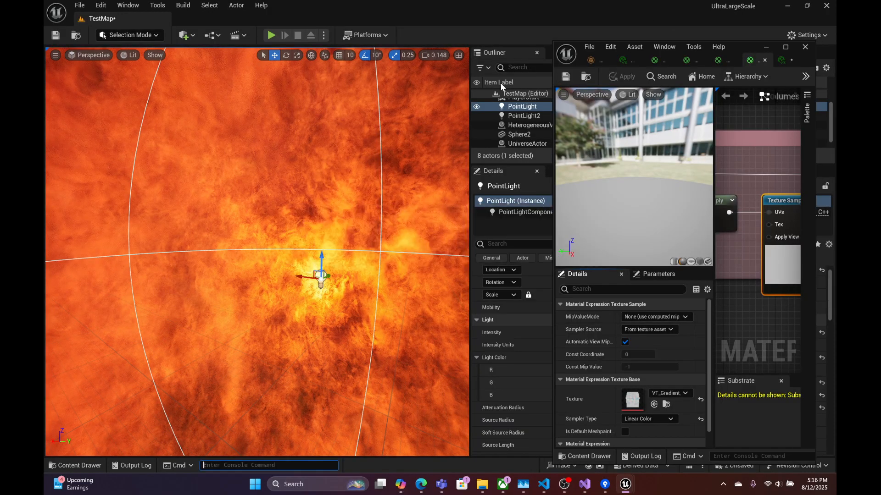
pyautogui.press('w')
pyautogui.moveTo(436, 129); pyautogui.dragTo(579, 254, button='right')
pyautogui.press('s')
pyautogui.press('w')
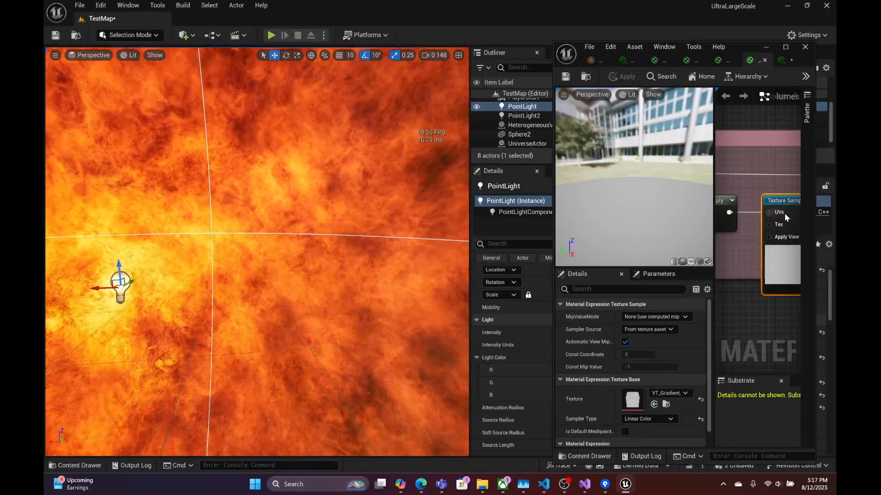
# - Set the Texture Sample's texture to VT_Gradient_l5_256 and save the nebula material
pyautogui.click(683, 395)
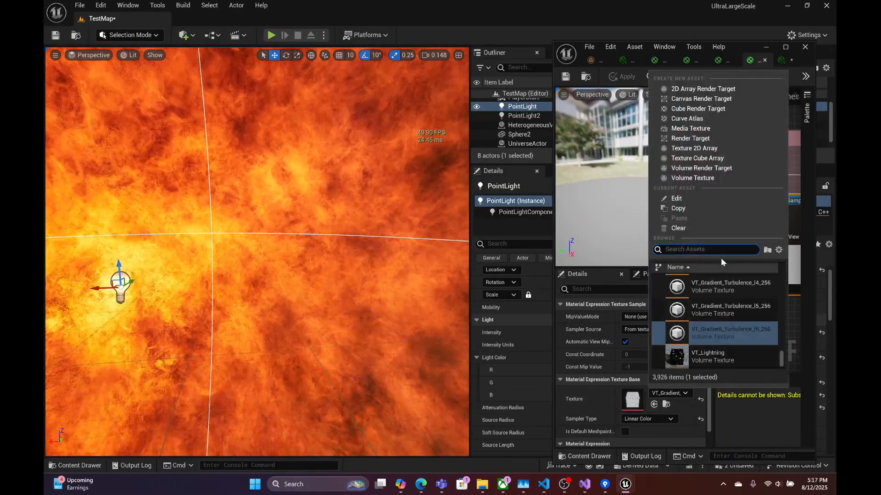
pyautogui.write('grad')
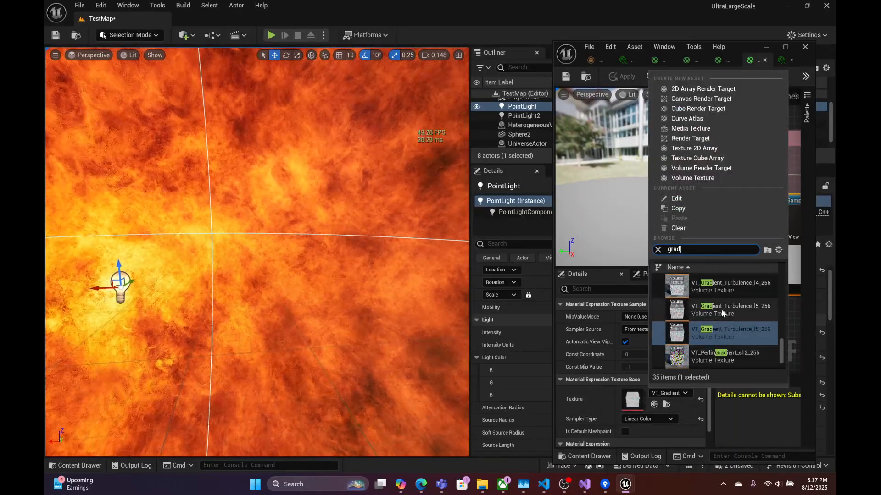
pyautogui.scroll(3, 750, 284)
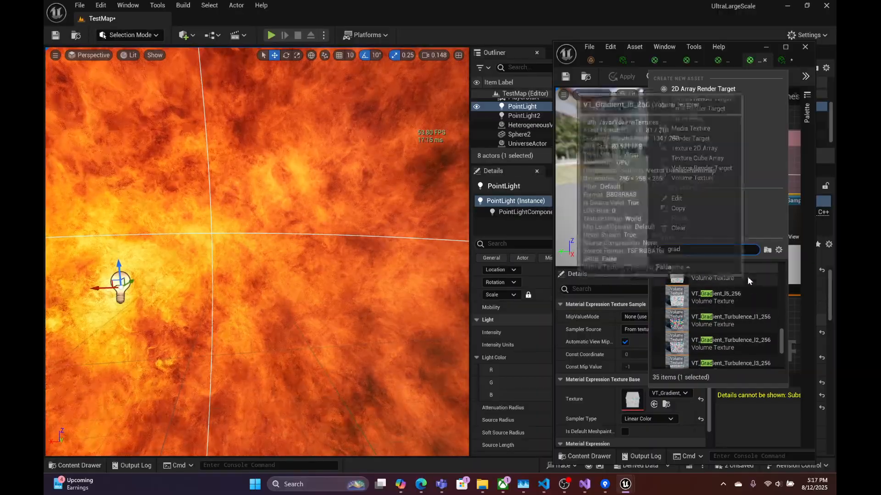
pyautogui.click(716, 297)
pyautogui.click(565, 79)
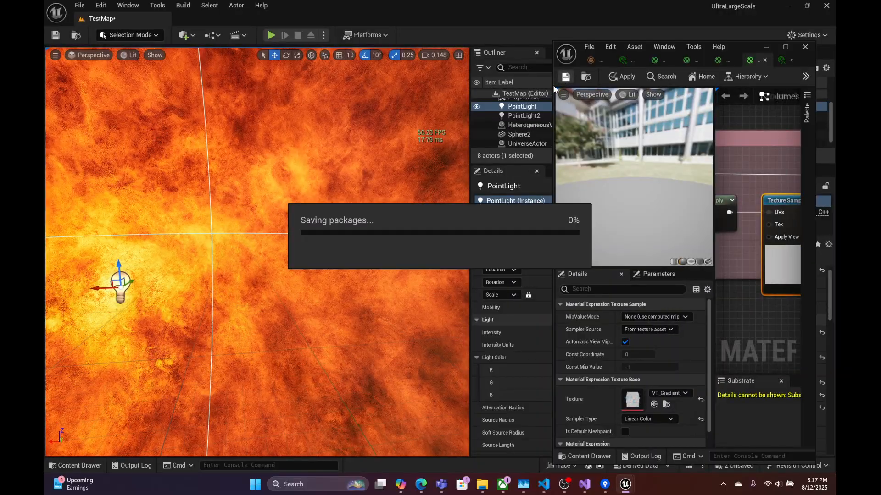
# - View the whole nebula from outside, save the TestMap level, and switch to OBS Studio
pyautogui.moveTo(453, 153); pyautogui.dragTo(459, 111, button='right')
pyautogui.scroll(-3, 463, 122)
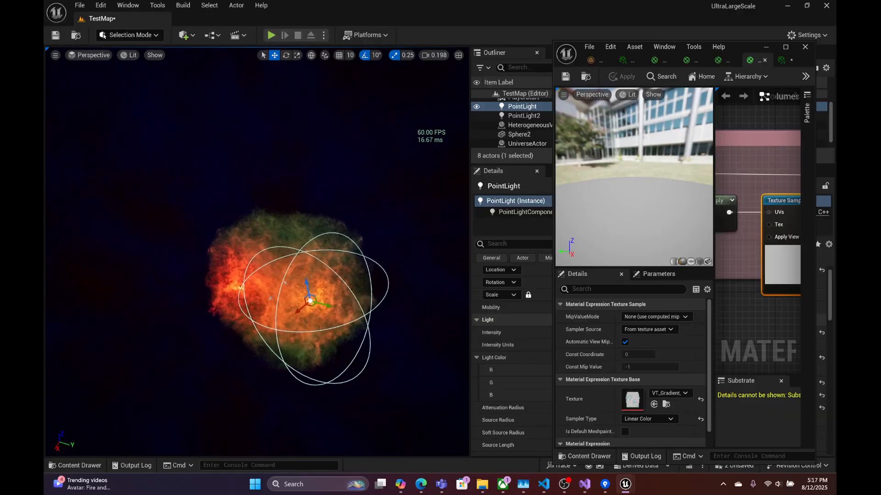
pyautogui.click(52, 39)
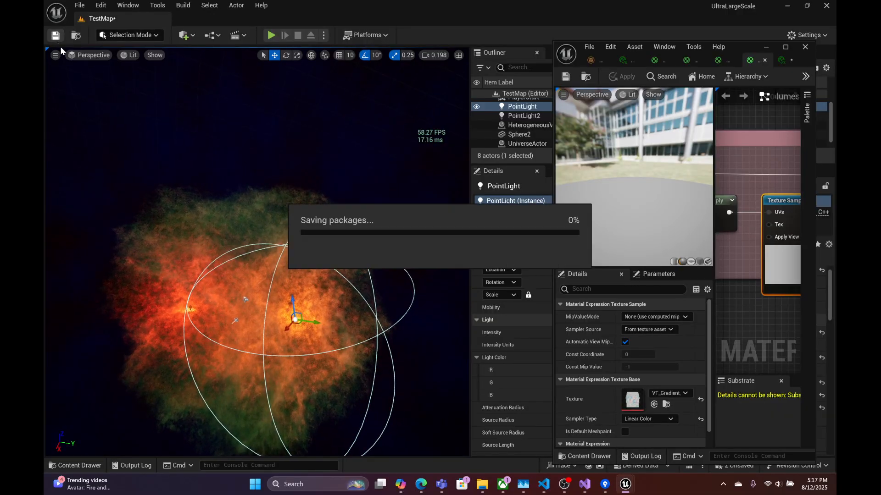
pyautogui.click(571, 485)
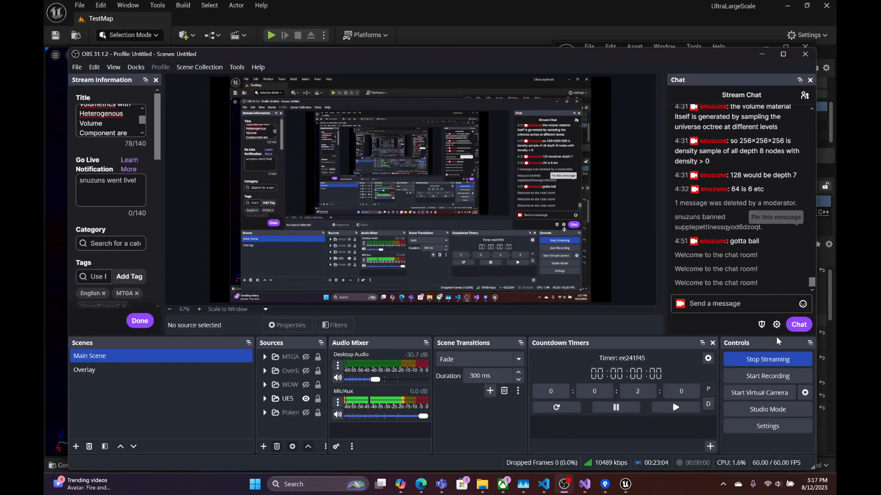